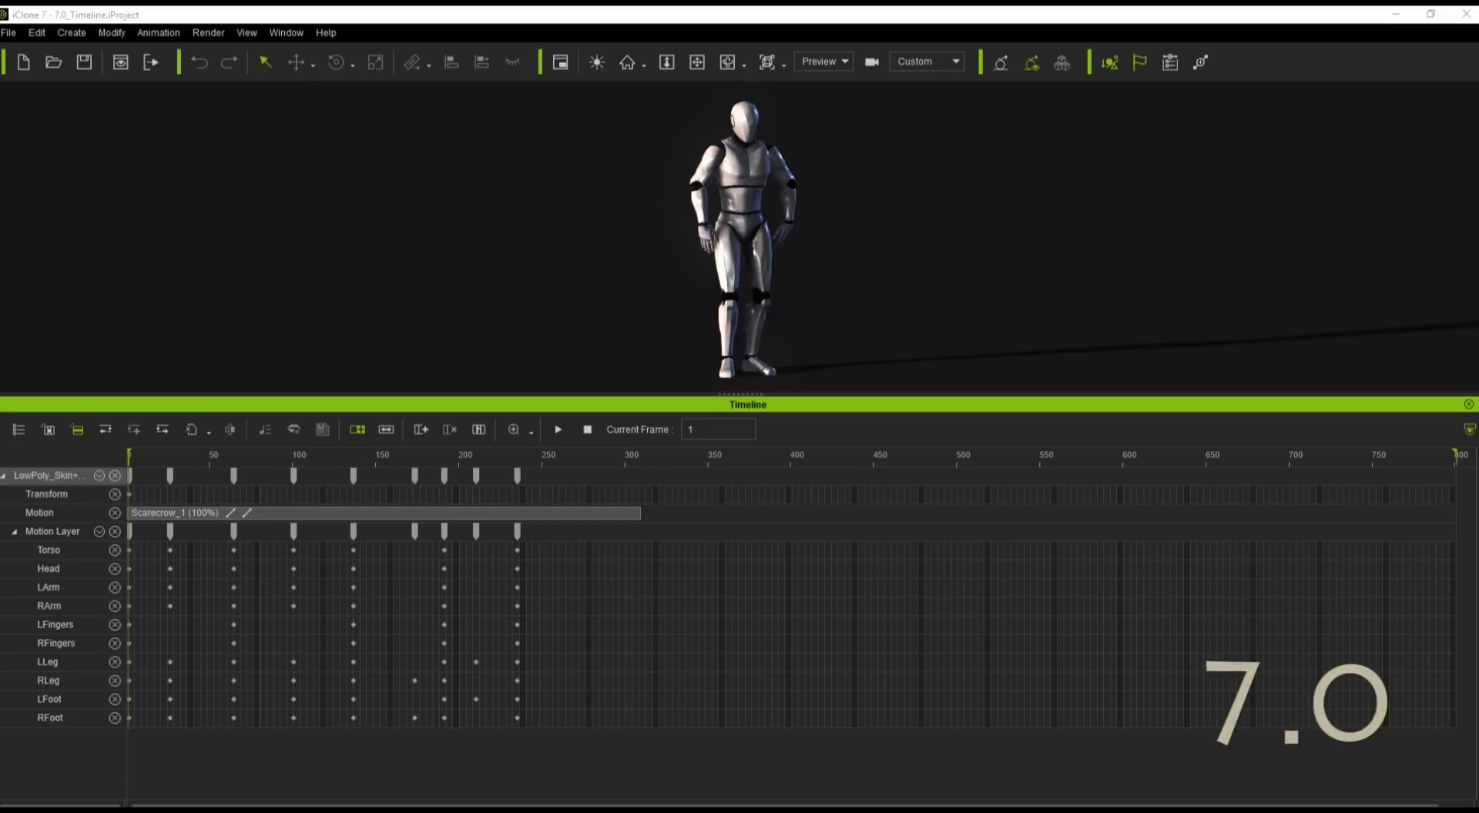
Step: Play the original animation, move the Scarecrow_1 motion clip to start at about frame 240, and play it back
left_click(559, 429)
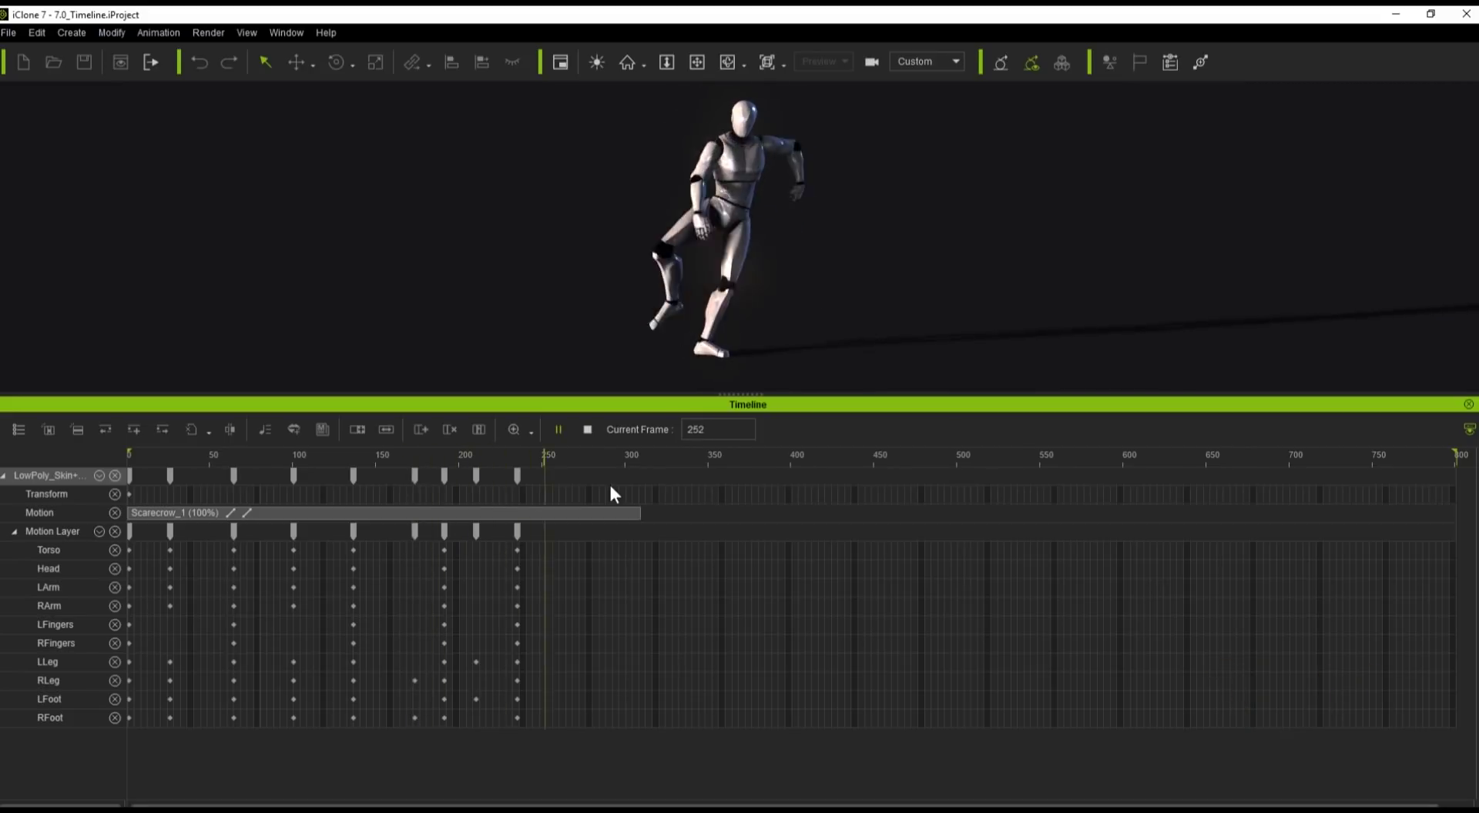
left_click(587, 429)
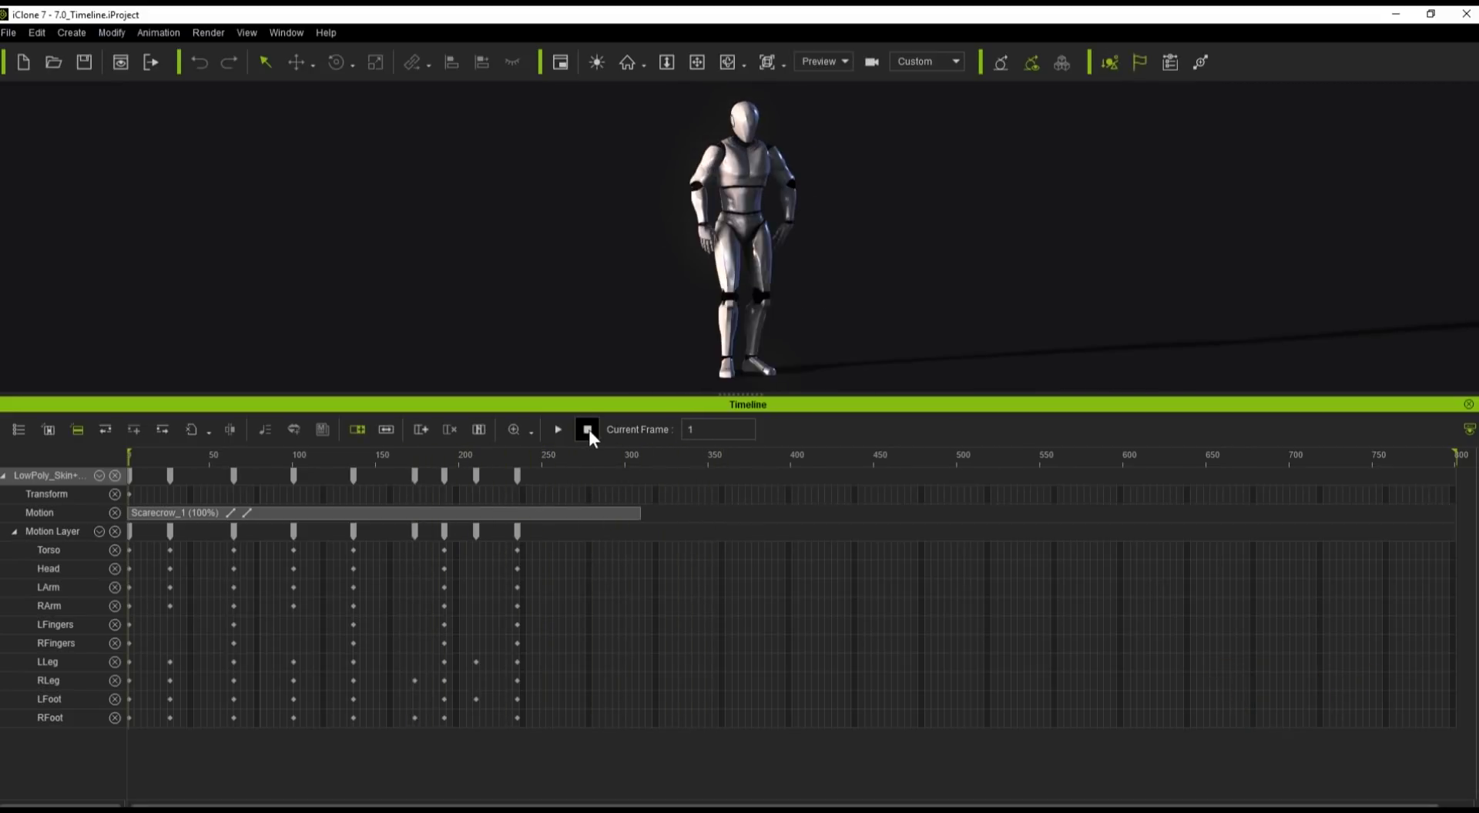
left_click(507, 514)
left_click_drag(507, 514, 798, 529)
left_click(558, 429)
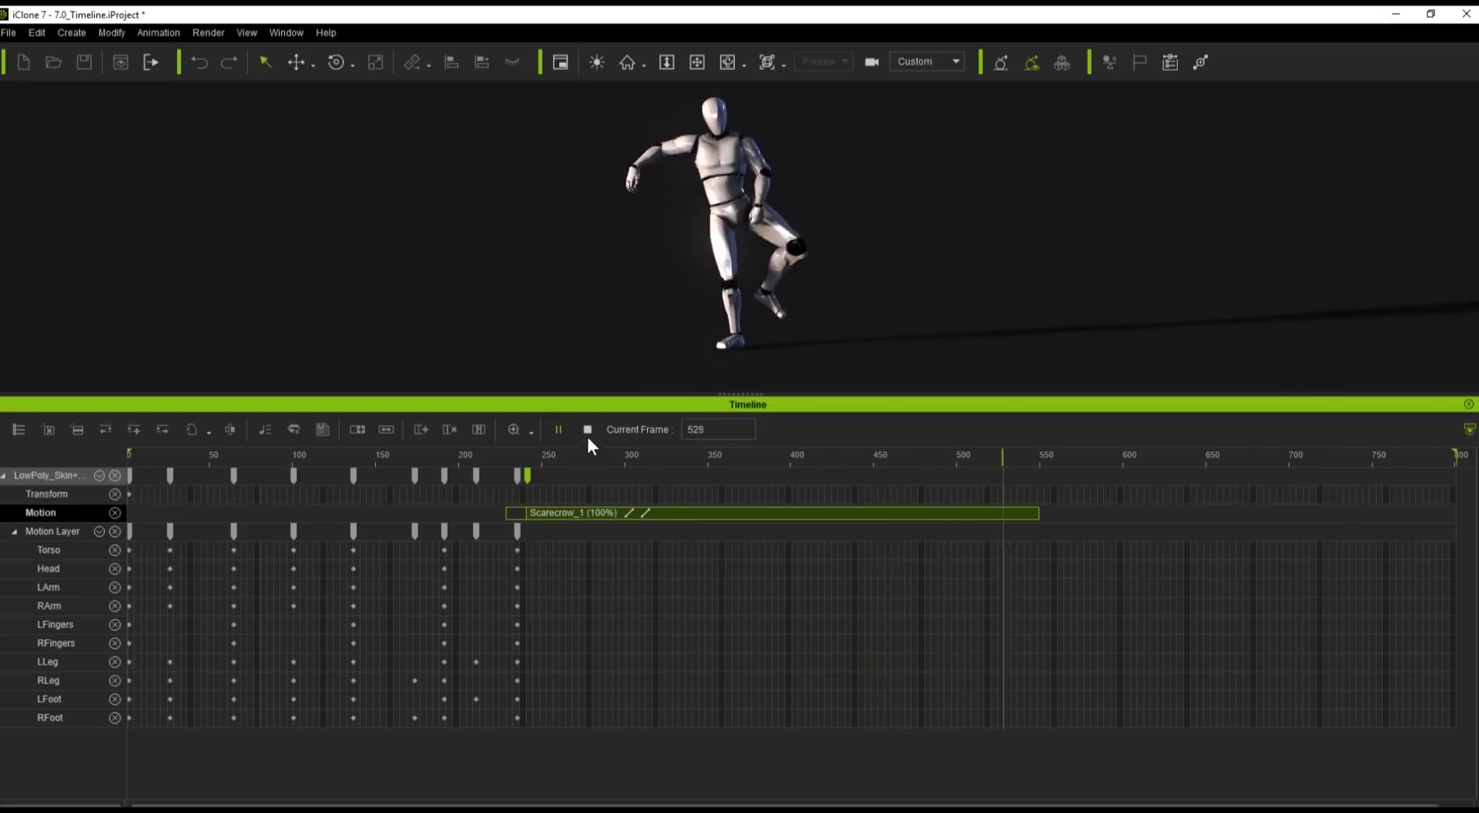
left_click(590, 430)
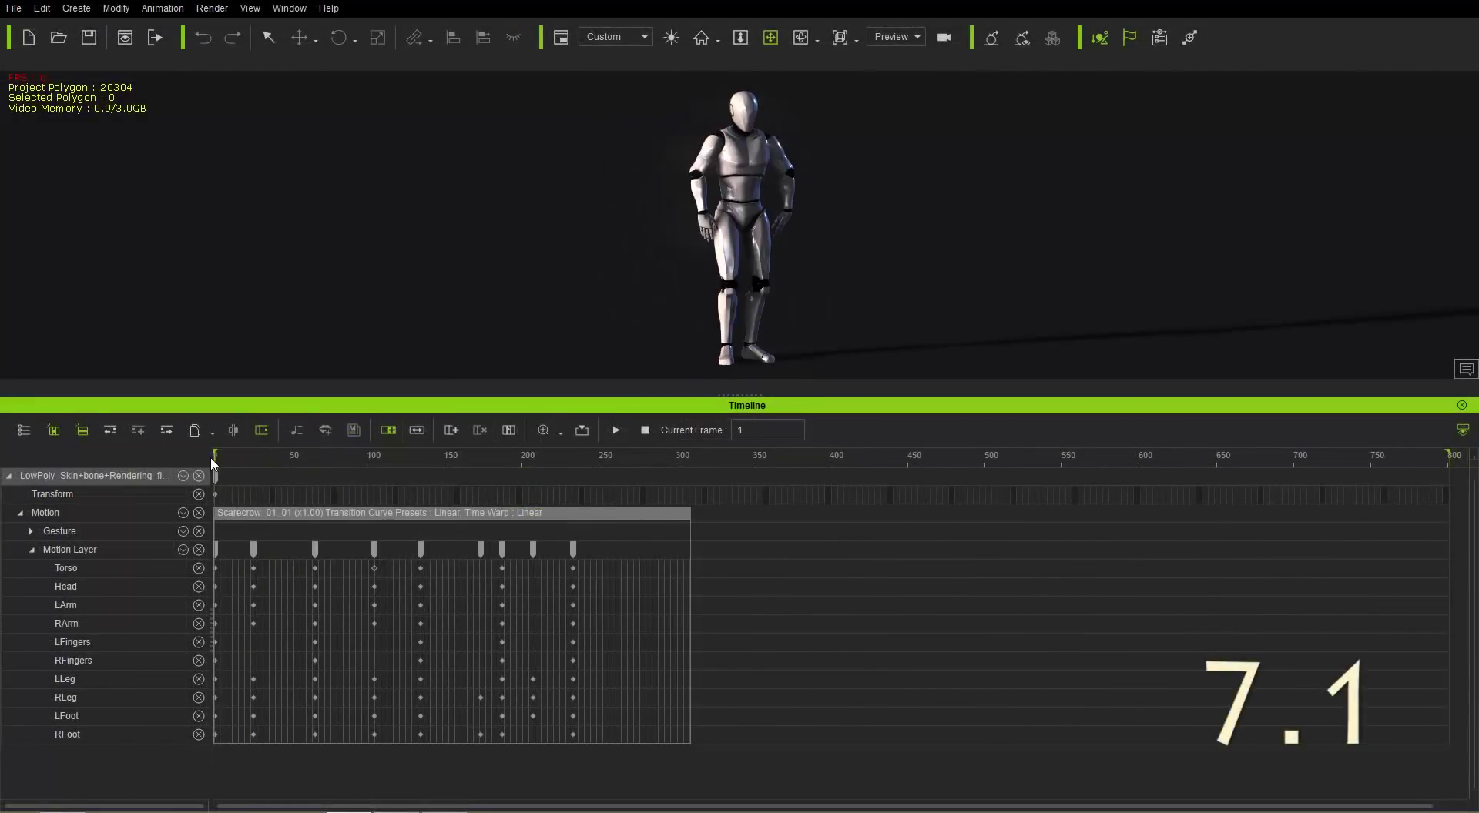
Step: Preview the Scarecrow_01_01 motion clip shifted to start at about frame 110, and return it to the first frame
key("space")
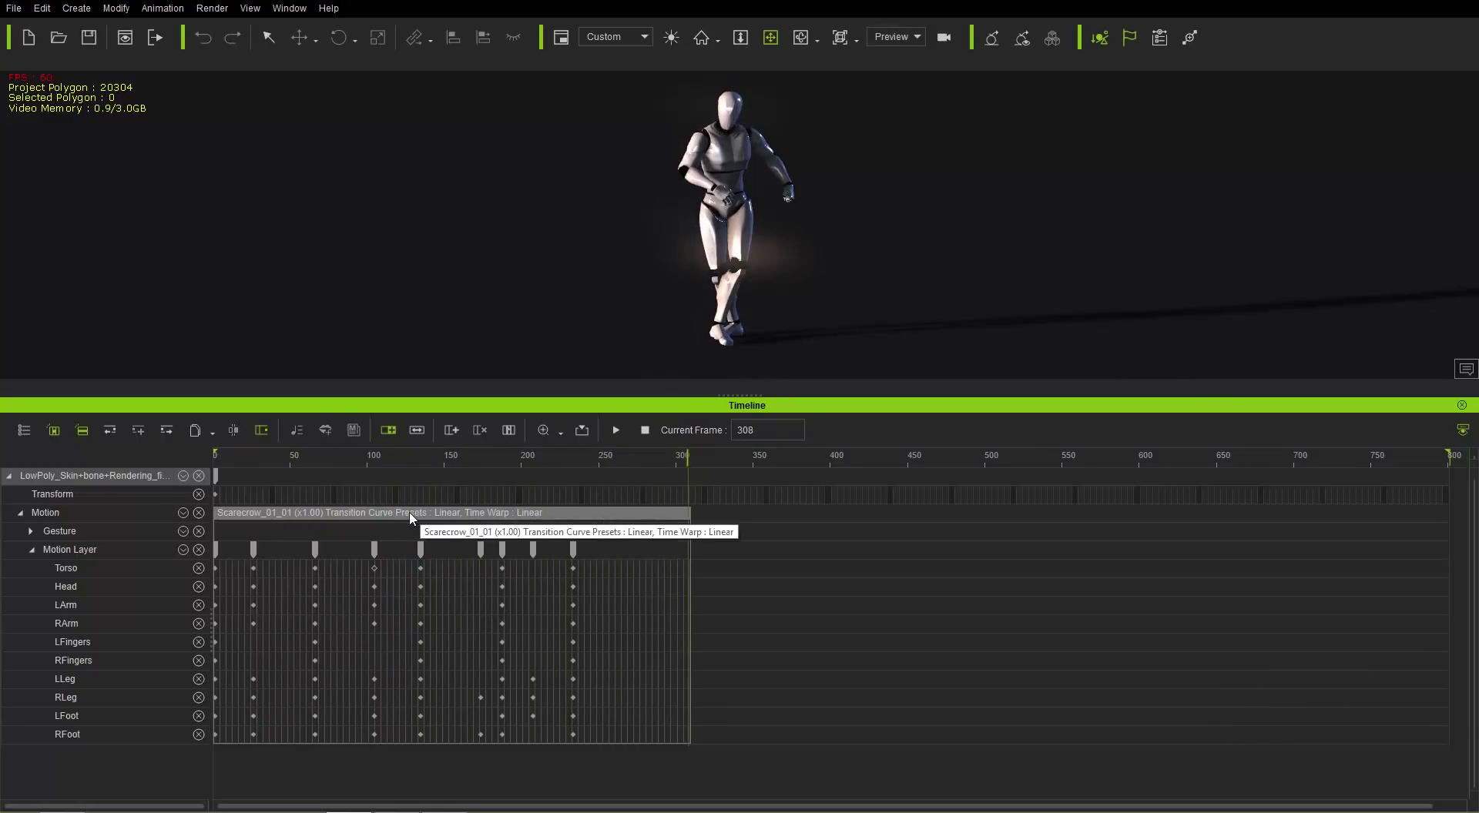
left_click_drag(404, 518, 571, 527)
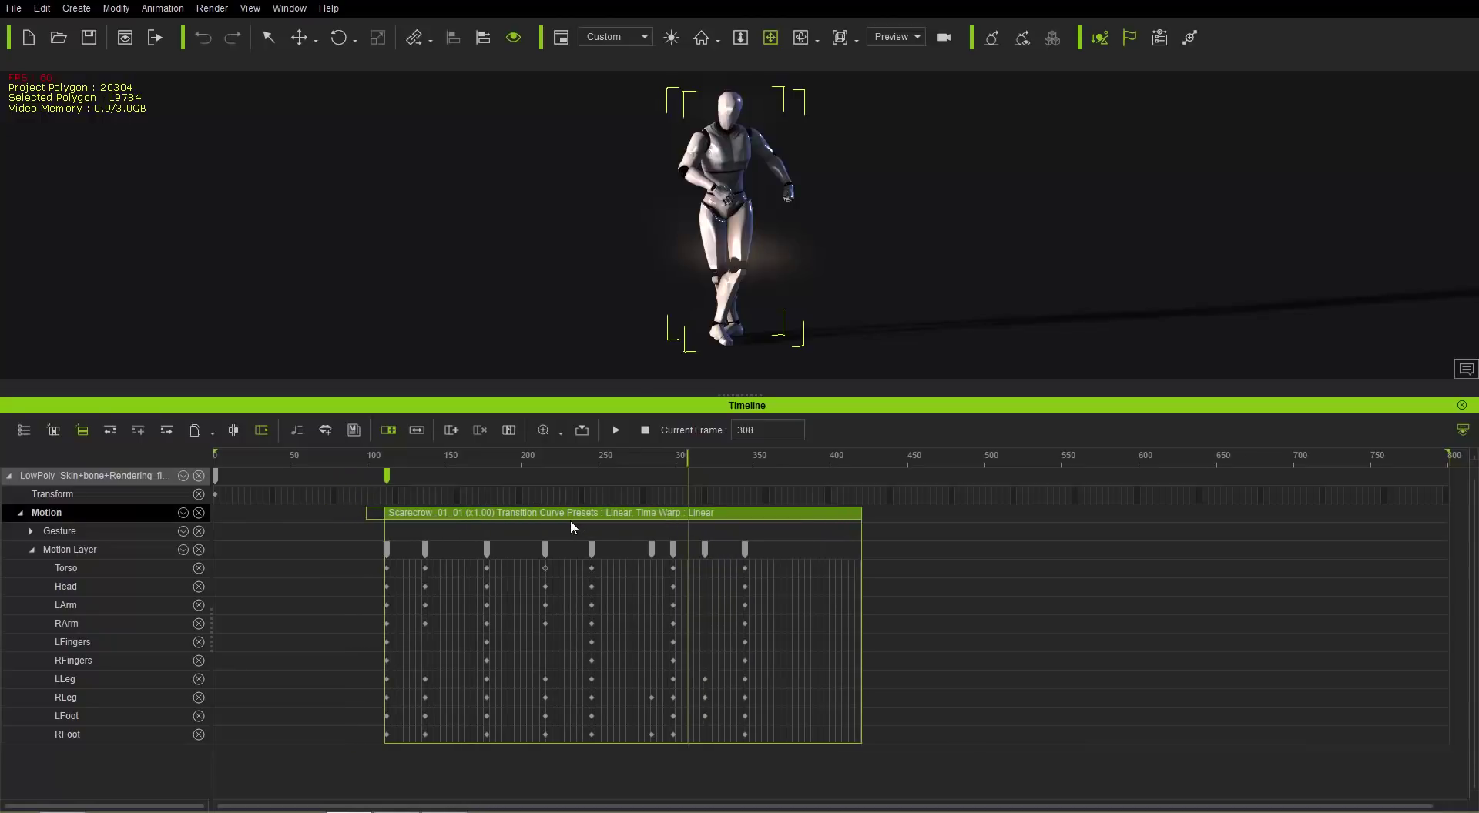
left_click(416, 454)
left_click(376, 455)
key("space")
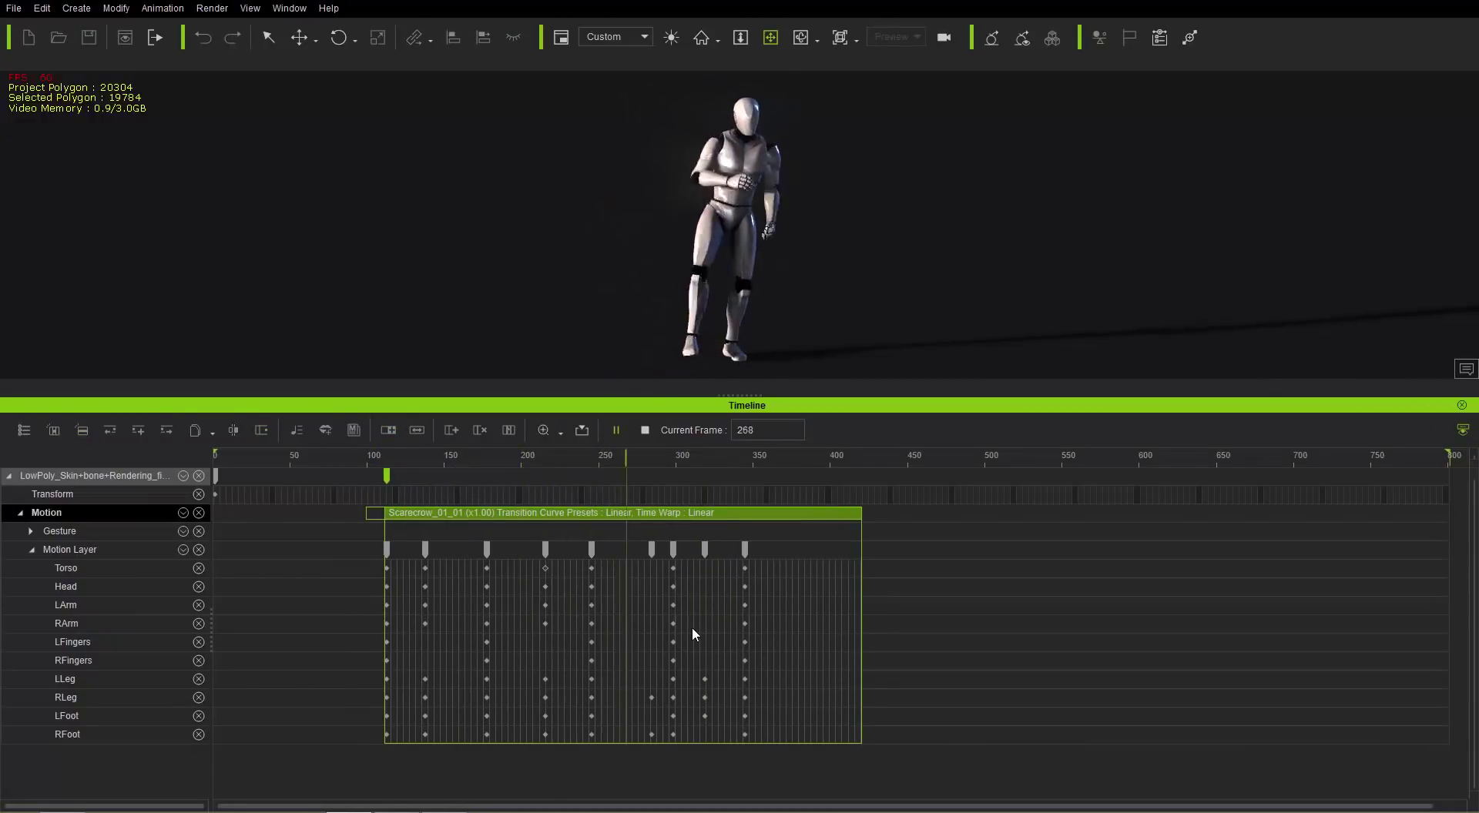
key("space")
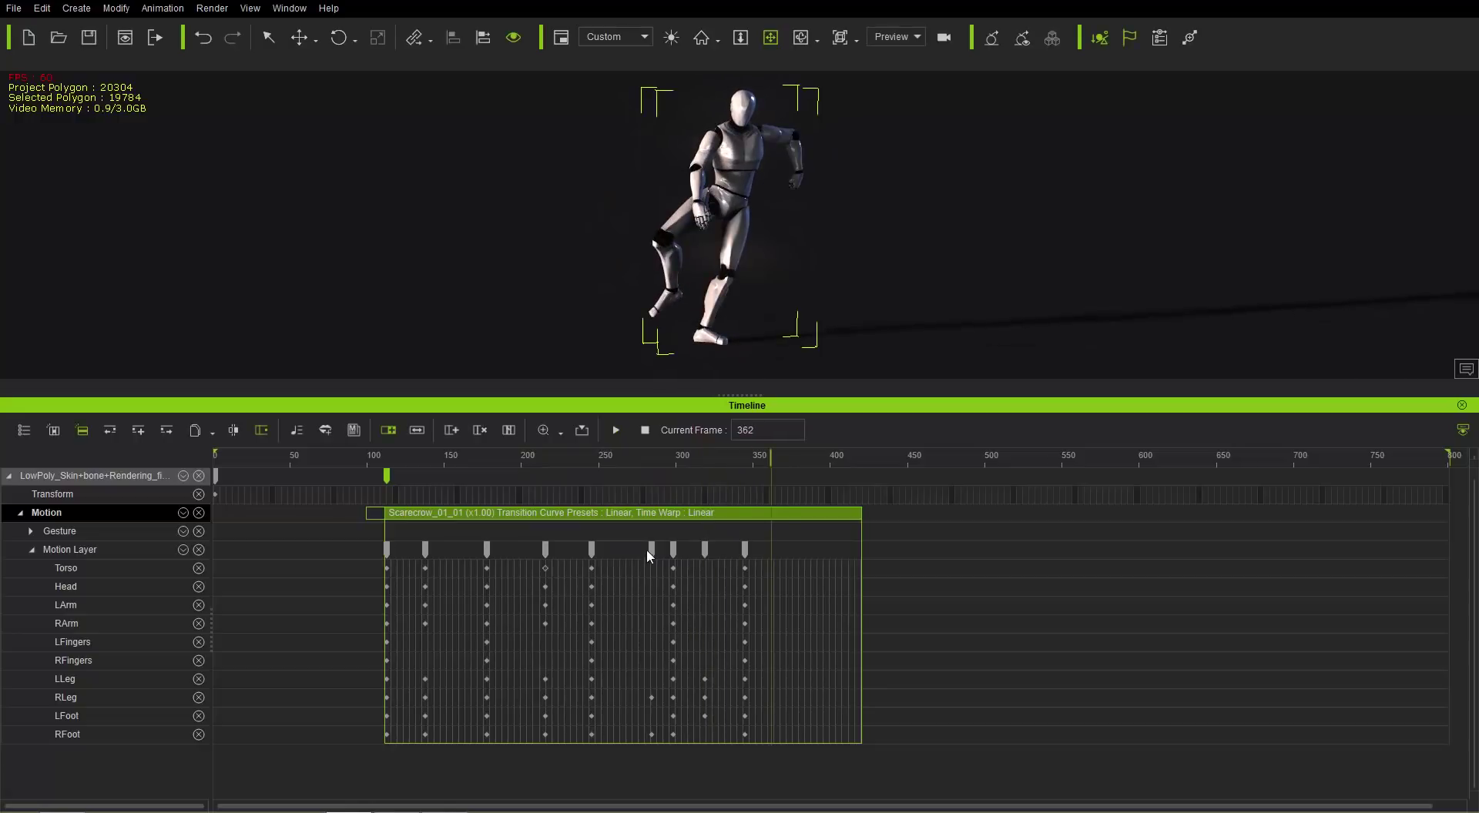
left_click_drag(628, 514, 448, 520)
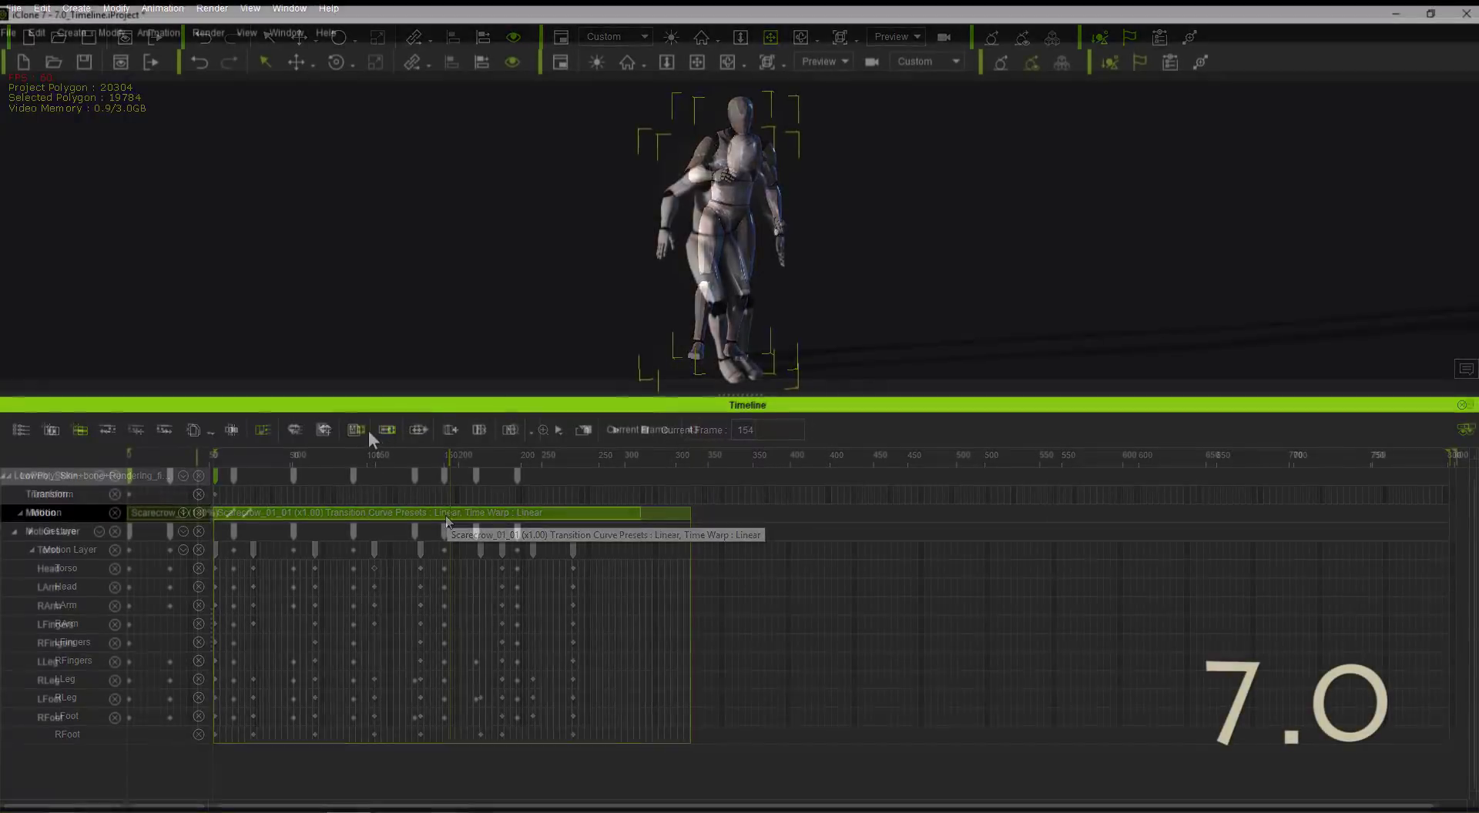
Step: Compress the Scarecrow_1 clip to 39% of its length, play the animation, and undo the speed change
left_click(630, 512)
left_click_drag(635, 511, 331, 516)
left_click(587, 429)
left_click(558, 429)
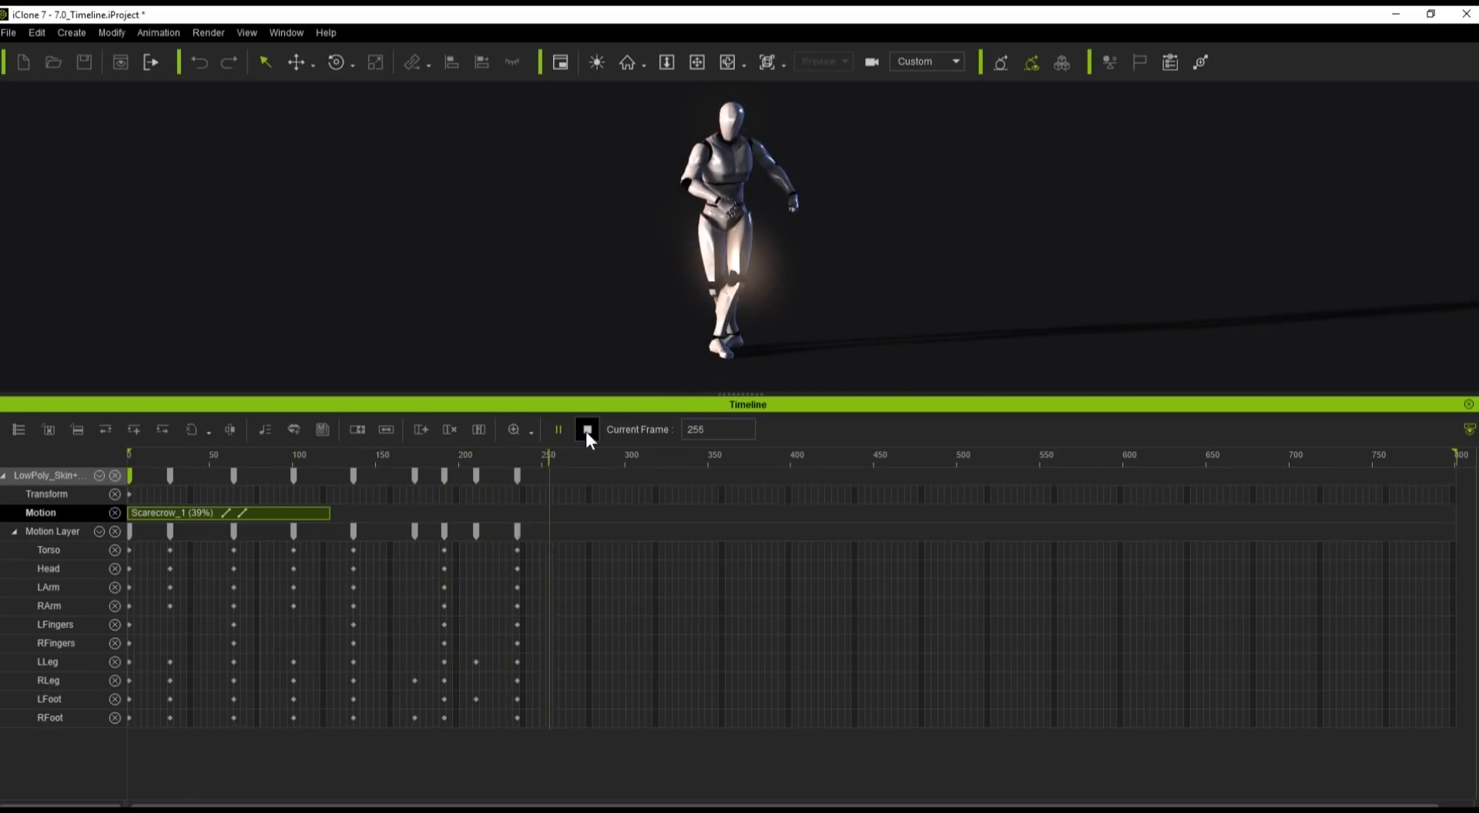
left_click(586, 430)
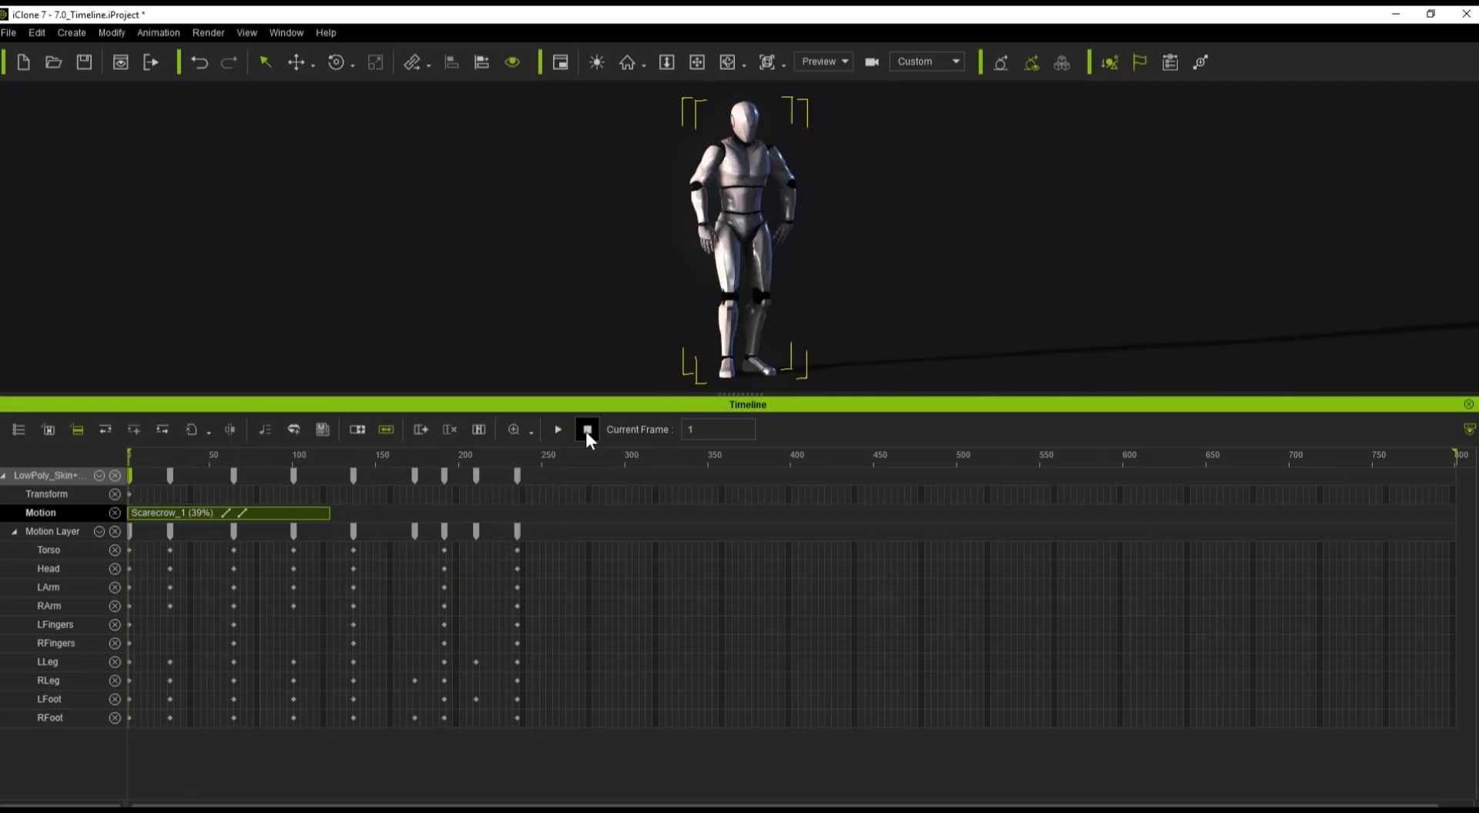
left_click(199, 63)
Step: Apply the Ease Out In time warp to the Scarecrow_1 clip, play it back, and undo the time warp
right_click(349, 513)
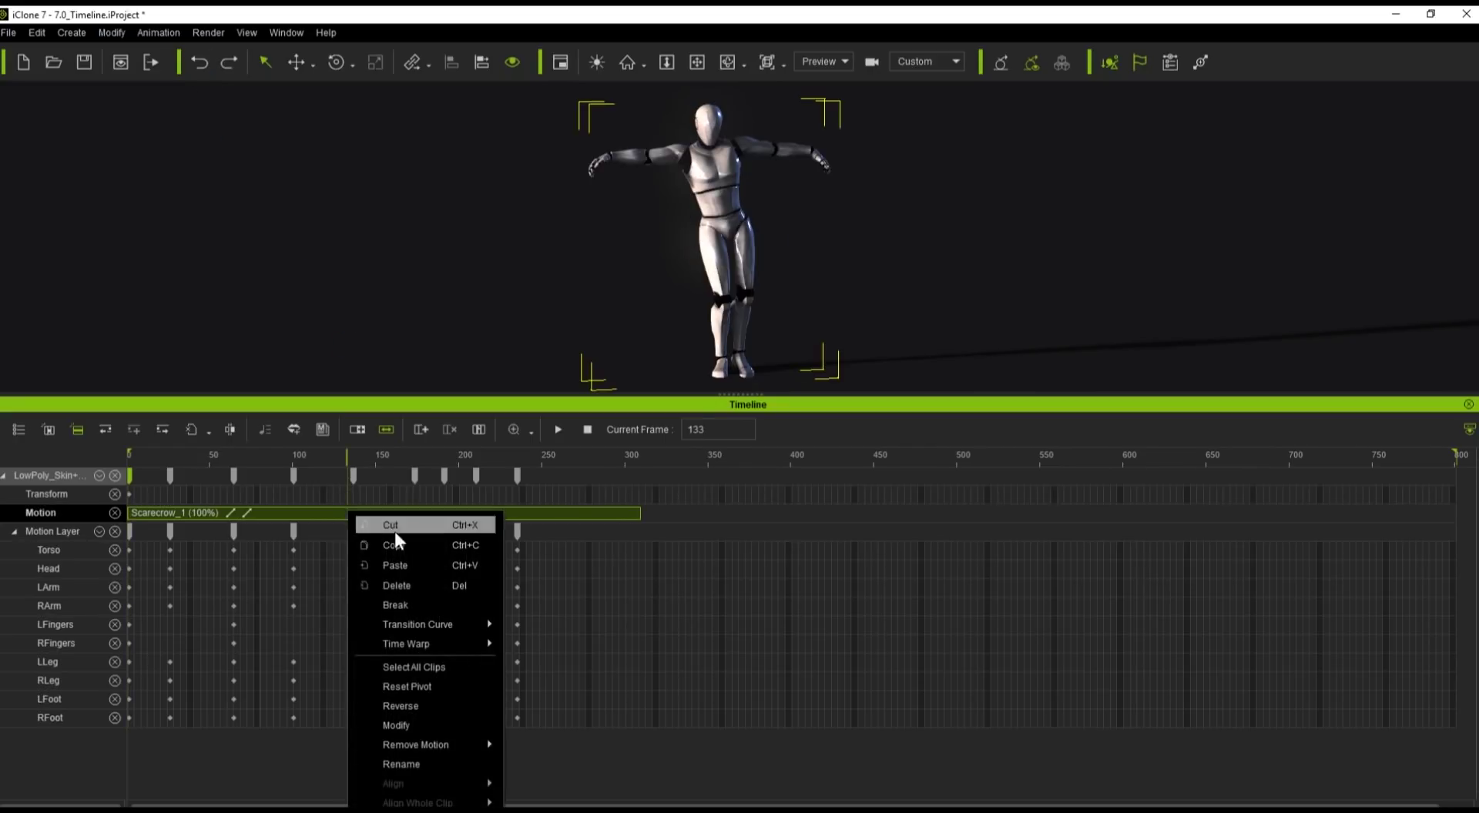
mouse_move(445, 649)
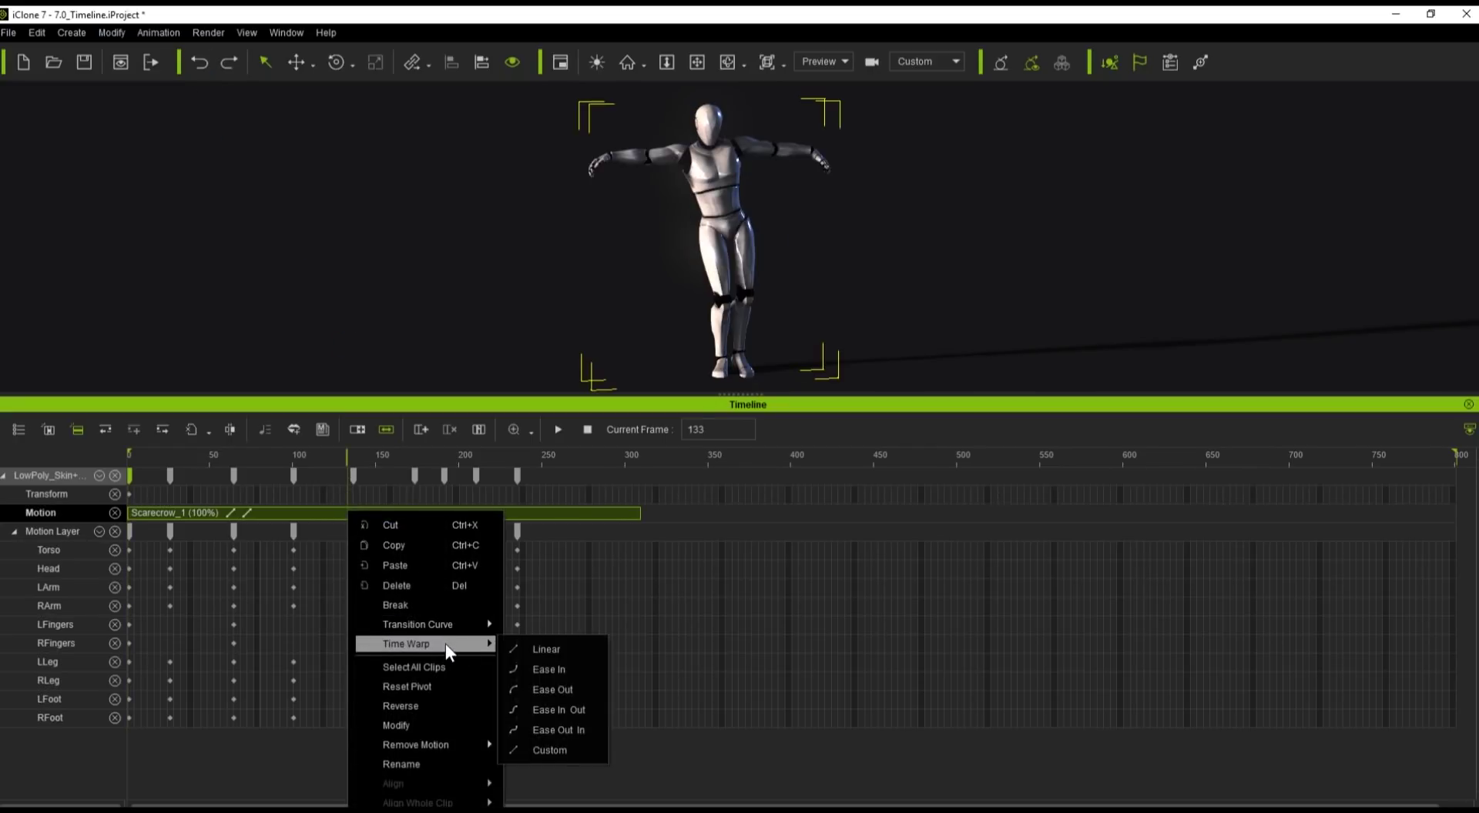
left_click(570, 728)
left_click(558, 430)
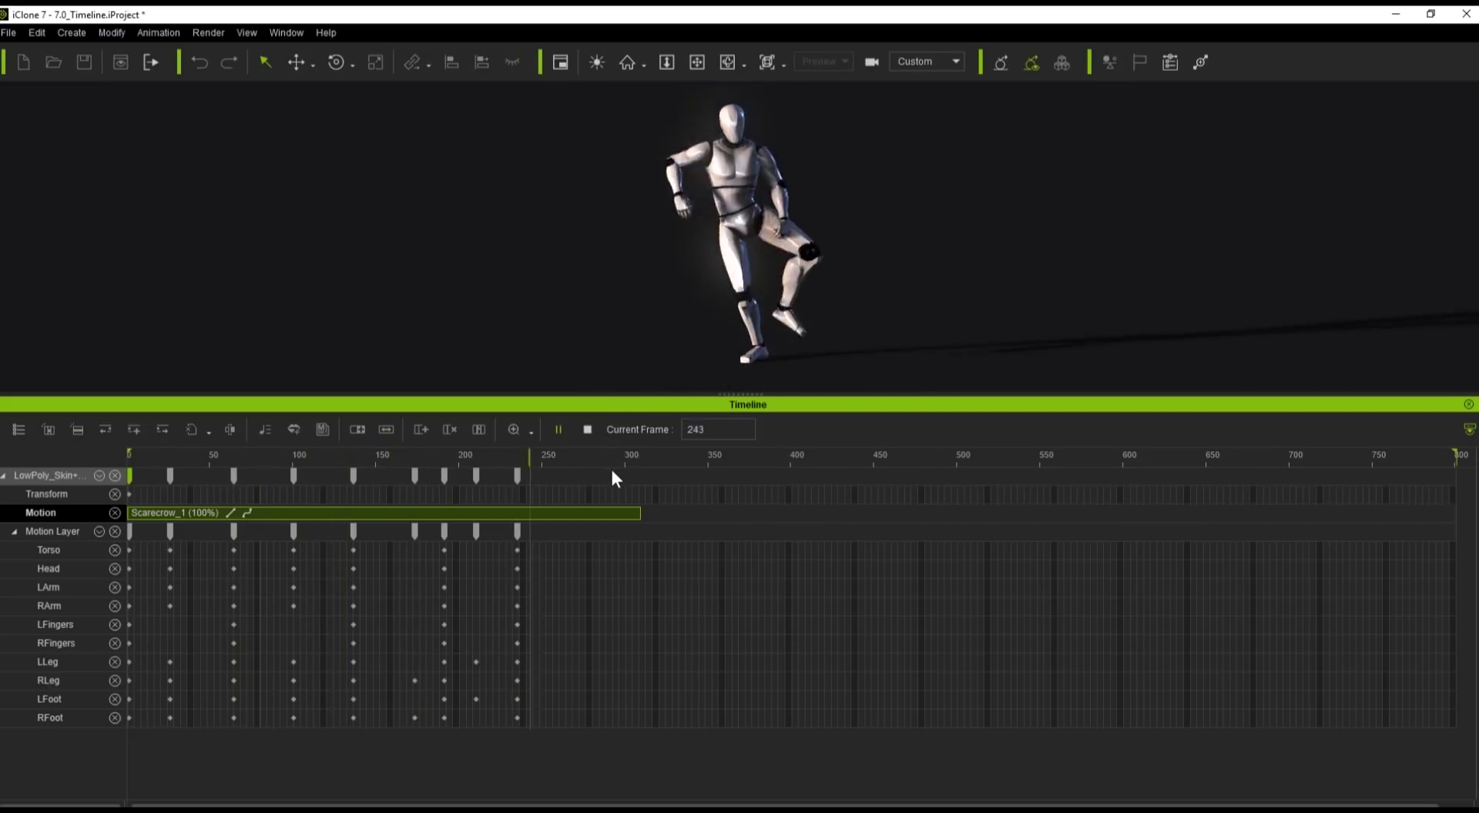
left_click(589, 429)
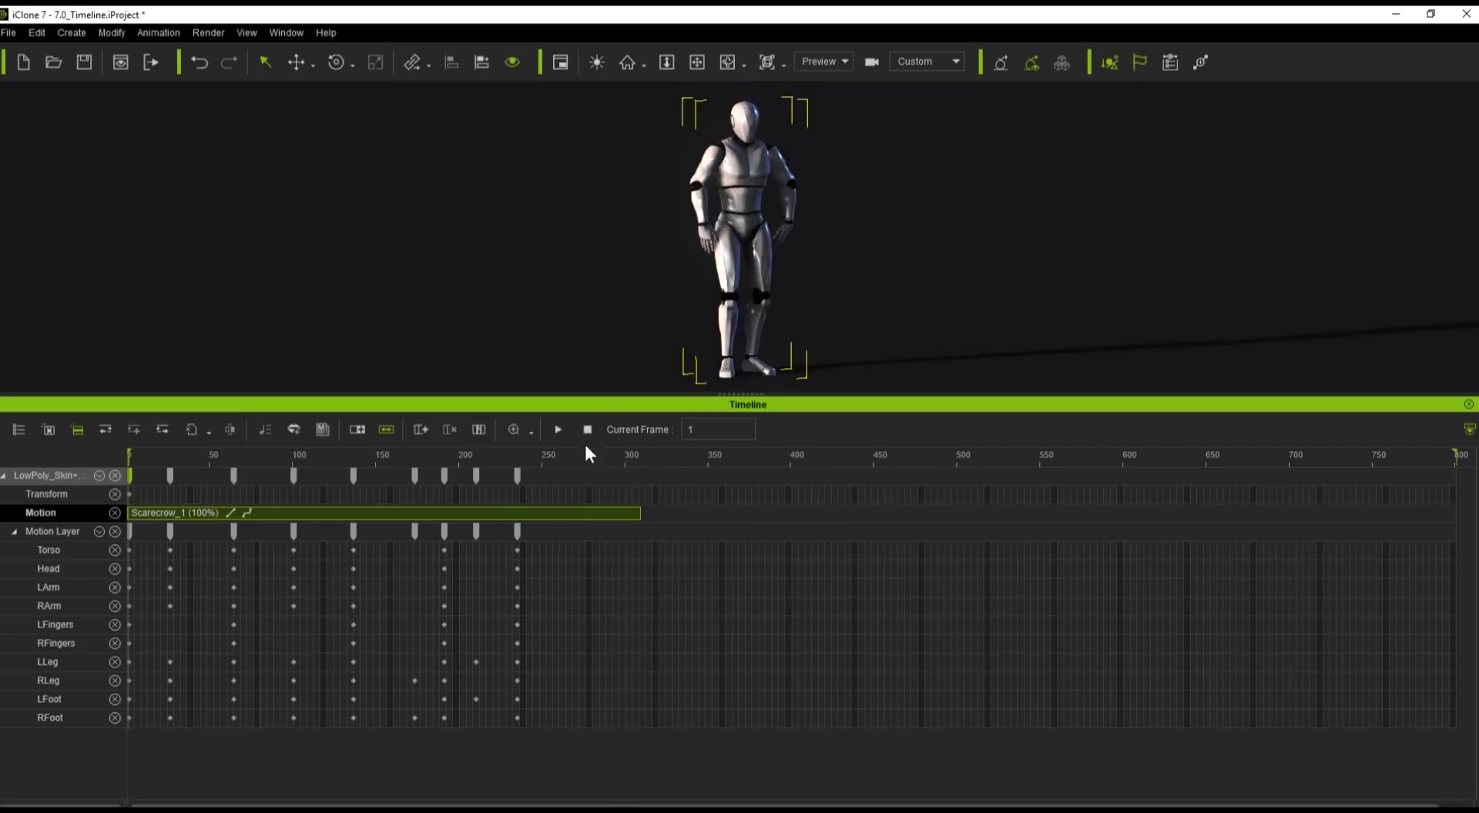
left_click(198, 60)
Step: Extend the Scarecrow_1 clip past its original end and play back the animation
left_click_drag(642, 515, 664, 513)
key("space")
left_click(587, 429)
left_click(557, 430)
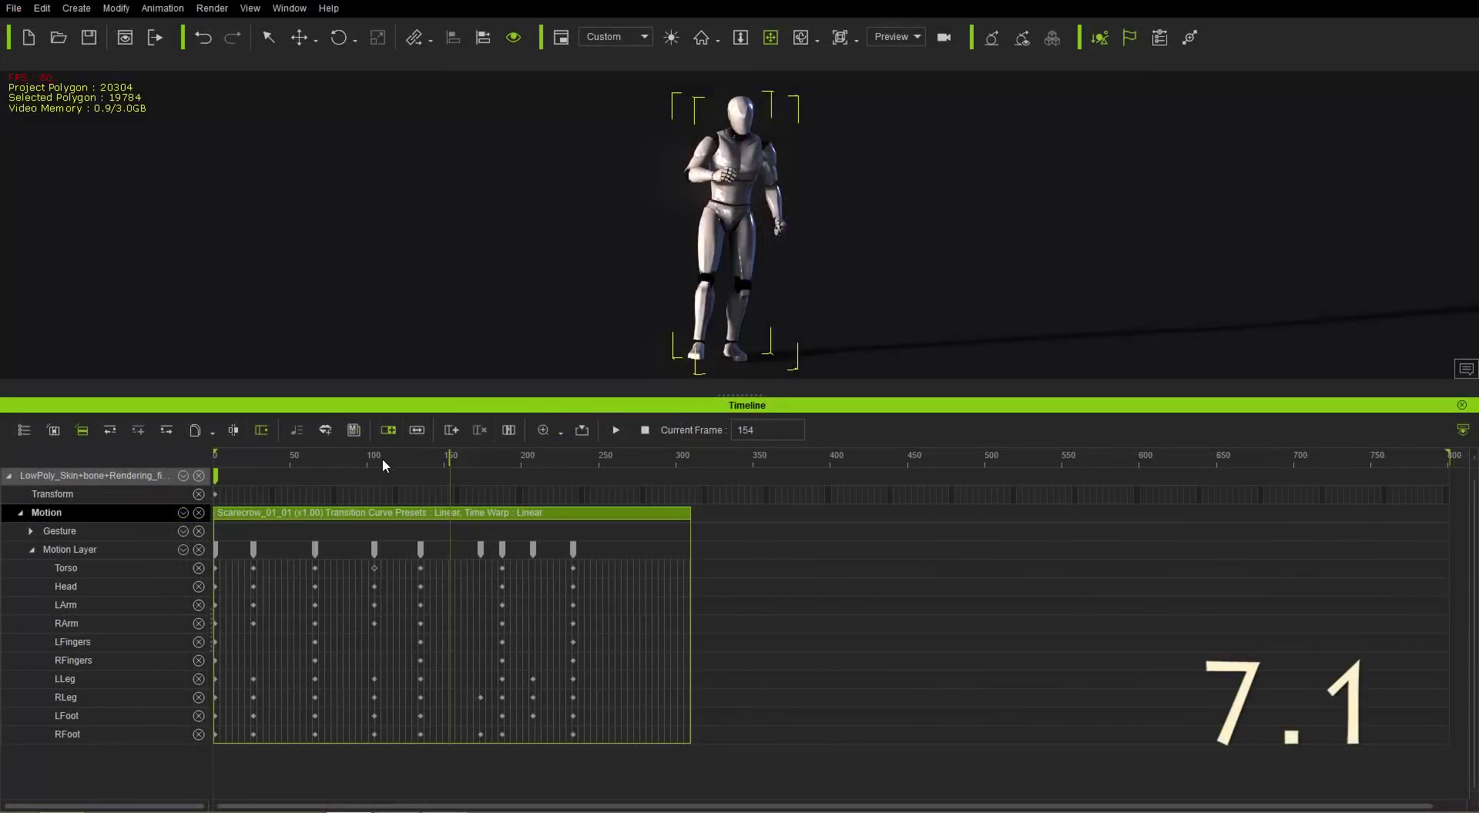
Step: Enable clip speed editing, shorten the Scarecrow_01_01 clip to x1.61 speed, and play it back with its motion layer keys
left_click_drag(382, 464, 475, 503)
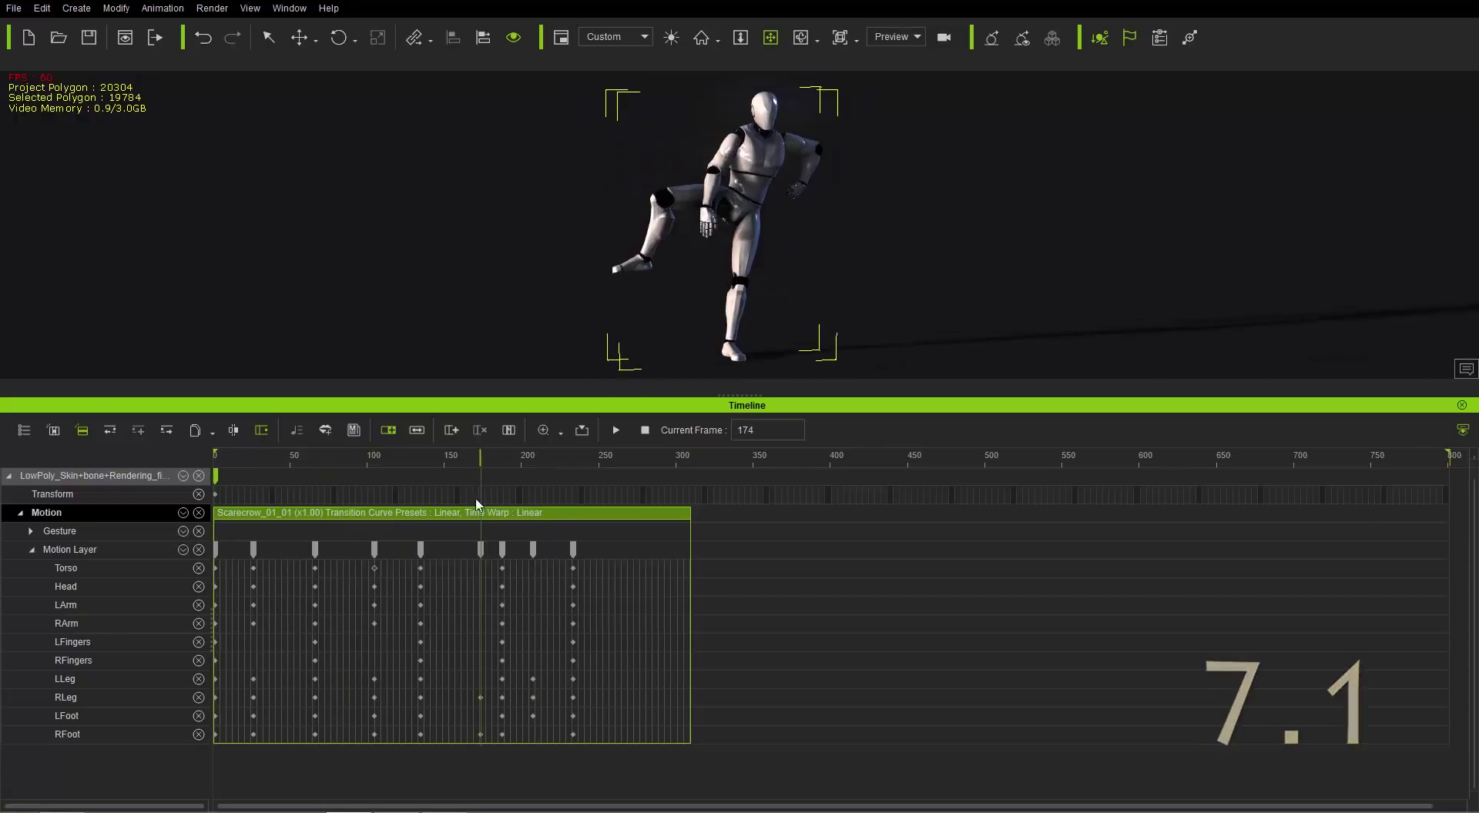
left_click(416, 431)
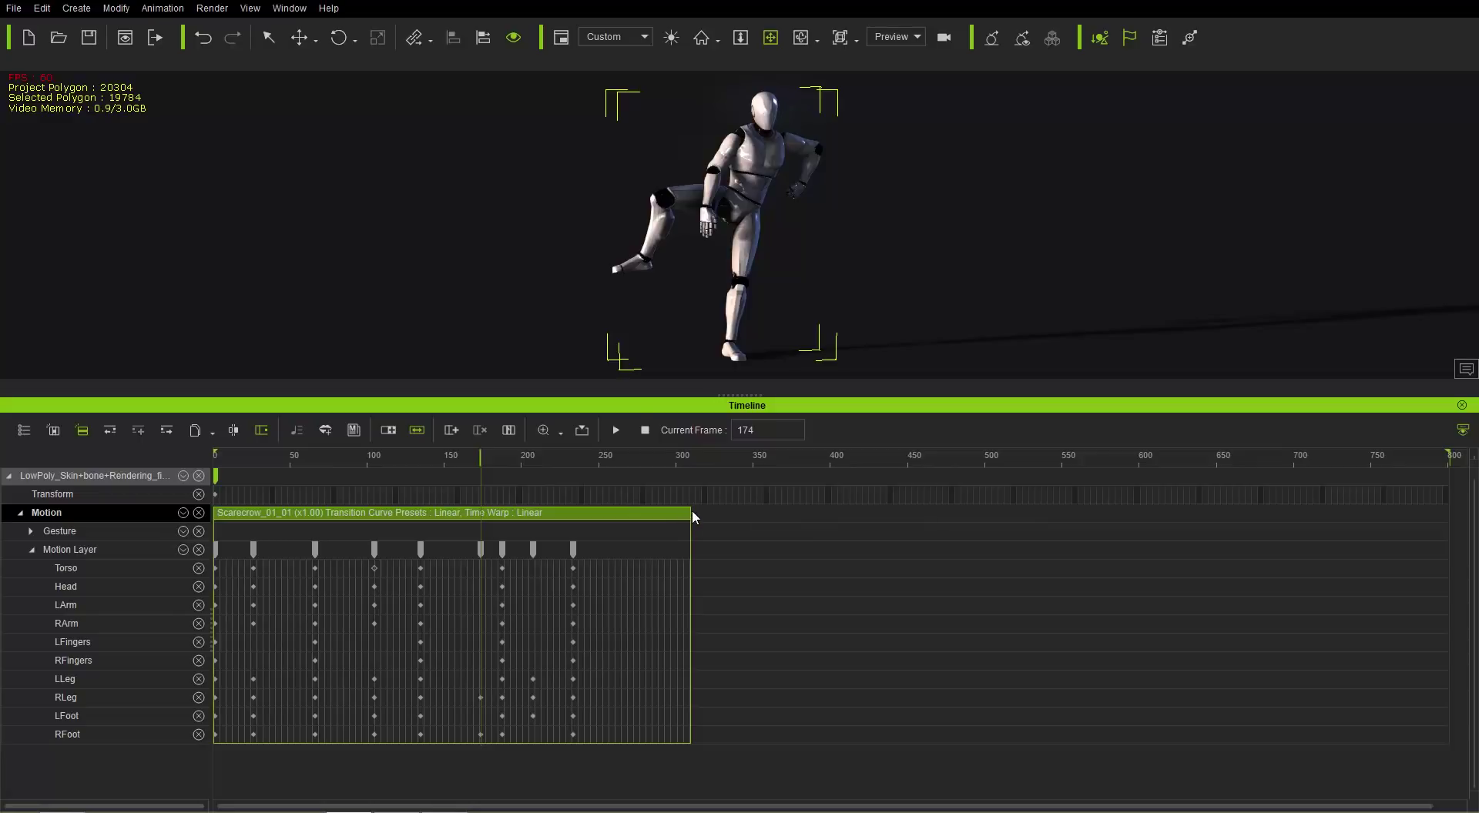
left_click_drag(690, 515, 509, 515)
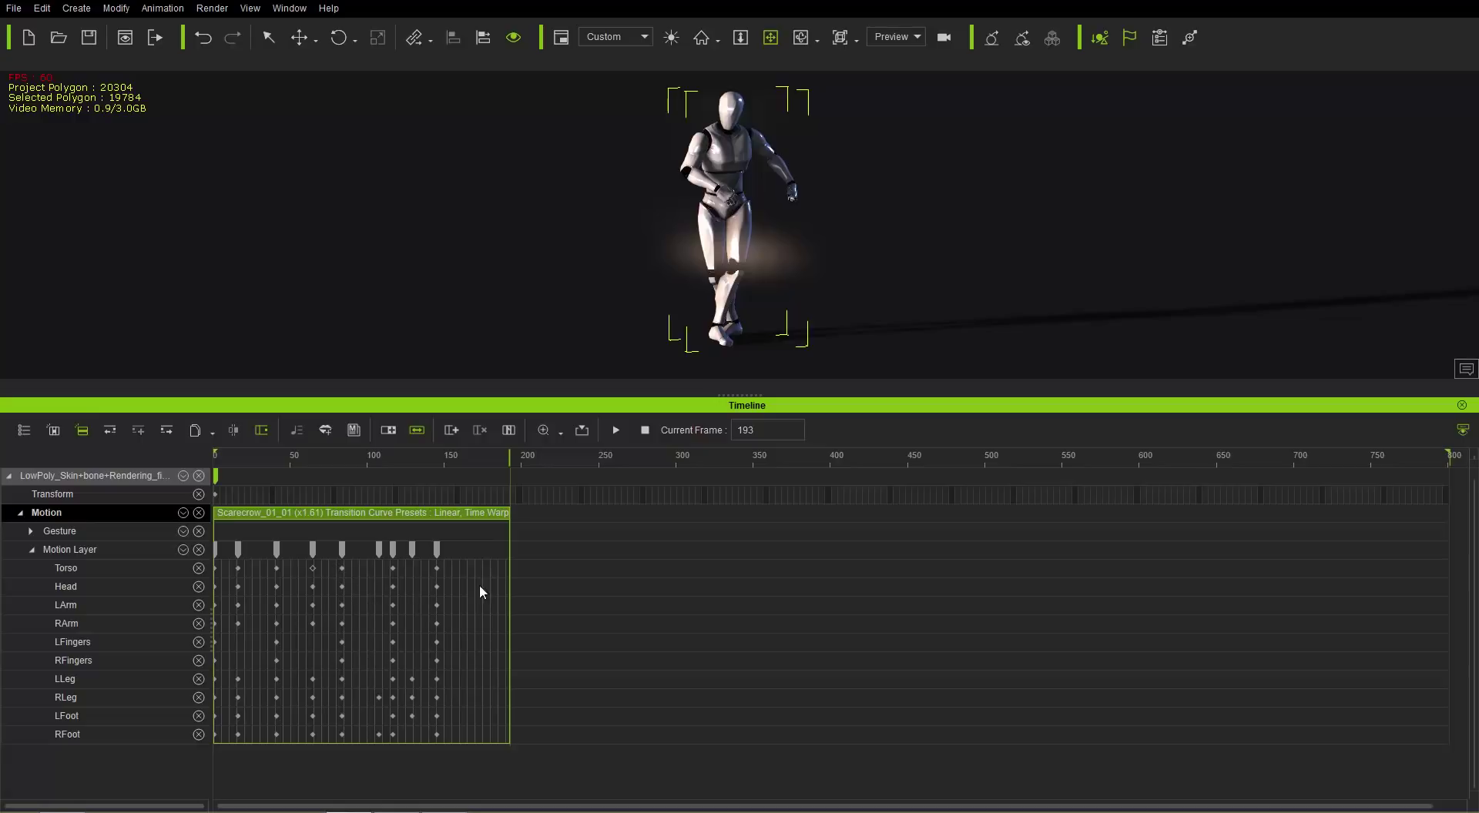
key("space")
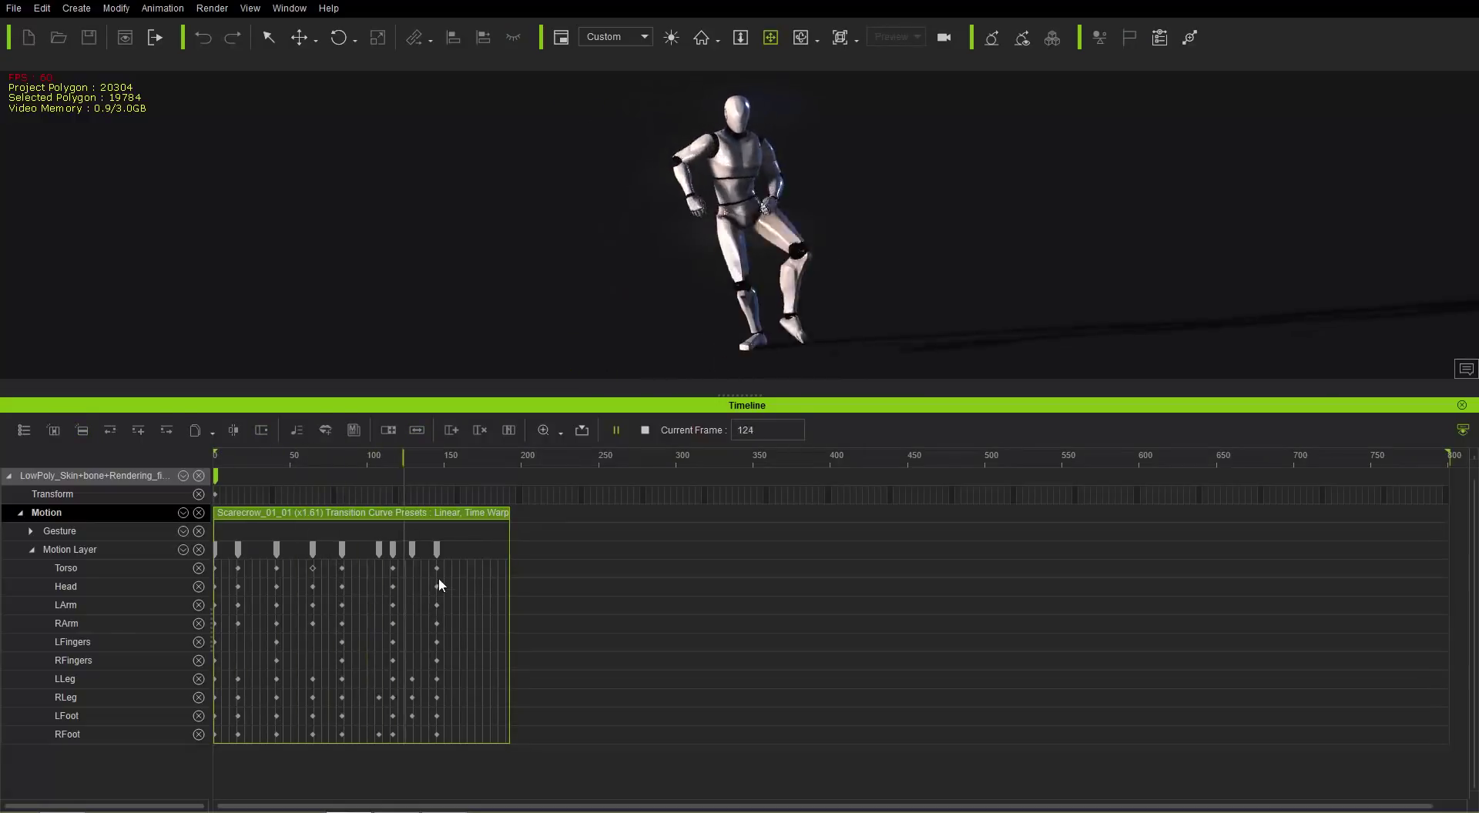
key("space")
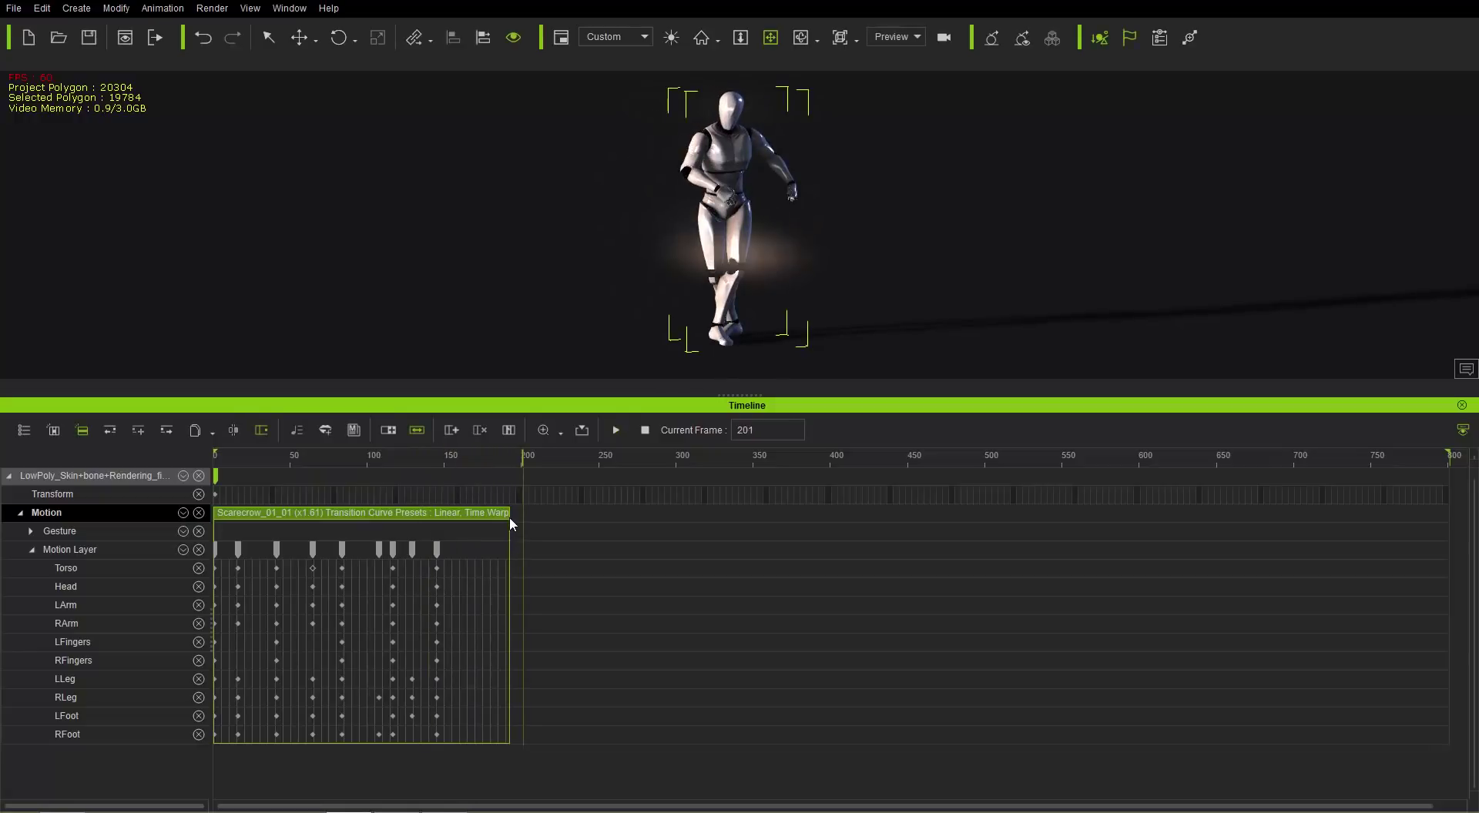
Step: Stretch the Scarecrow_01_01 clip to x0.72 speed, preview the slower motion, and restore the clip to x1.00
left_click_drag(510, 518, 938, 501)
left_click_drag(847, 511, 852, 510)
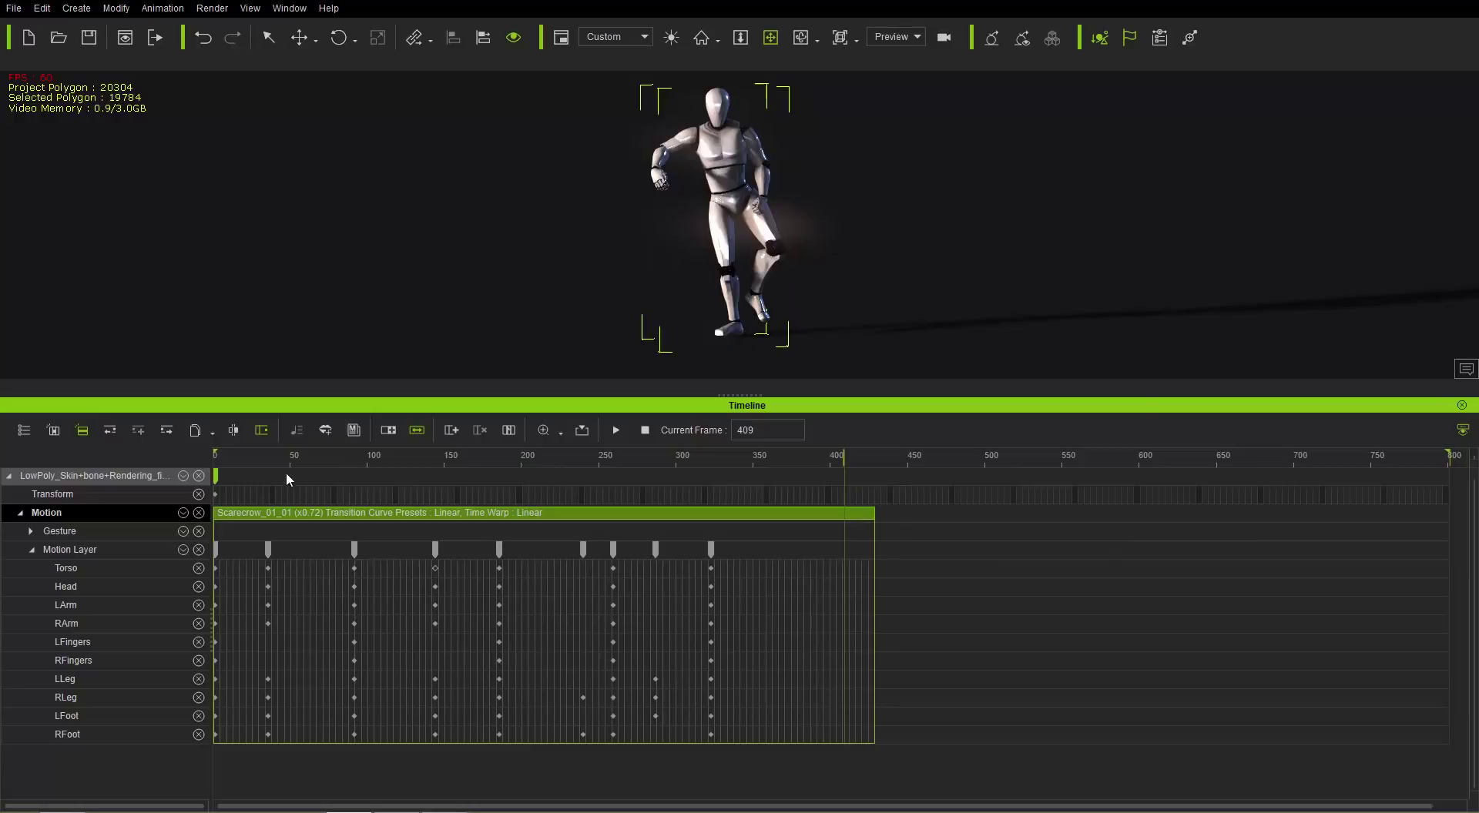
left_click(242, 452)
key("space")
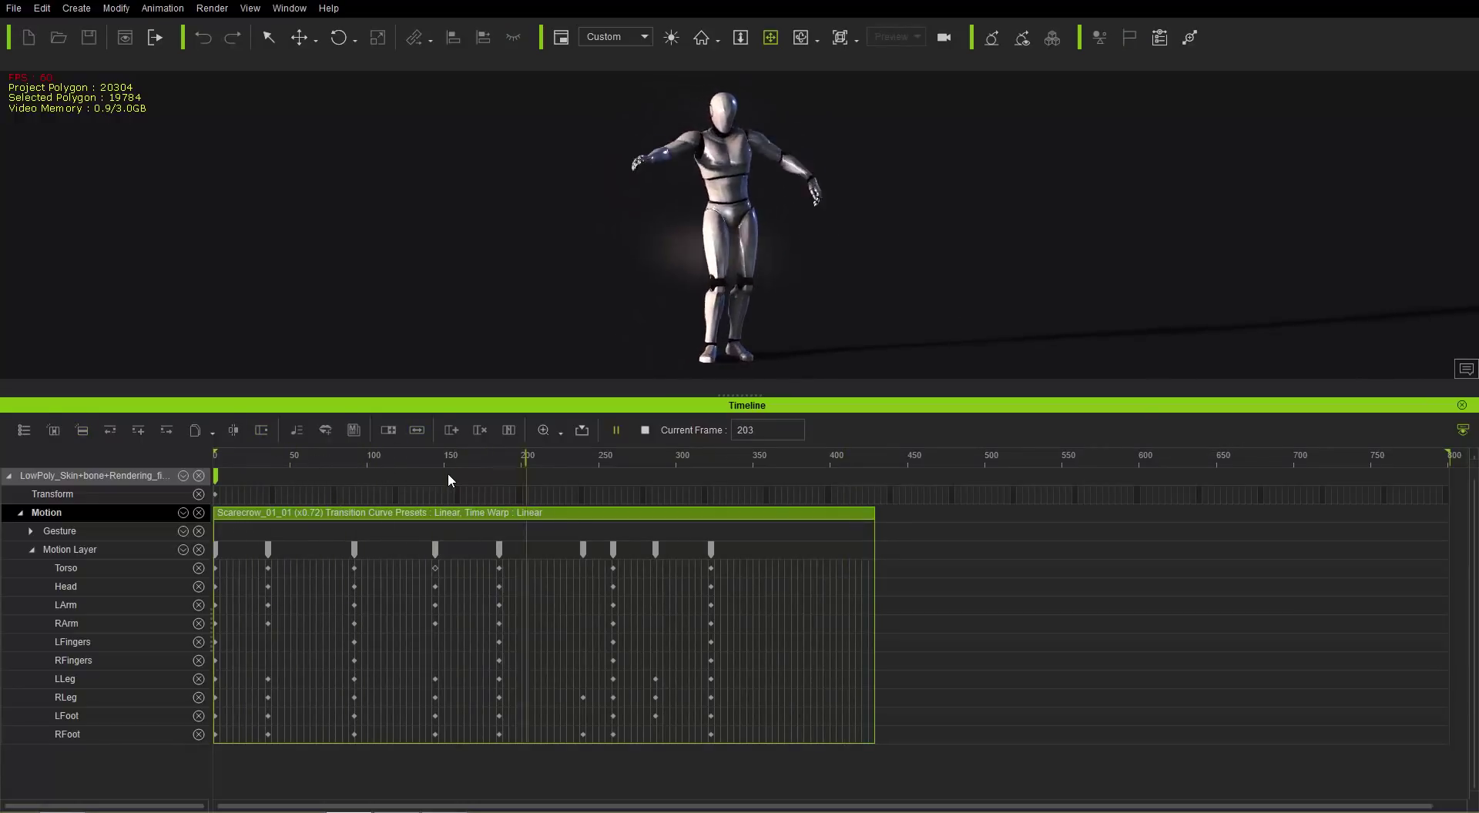
key("space")
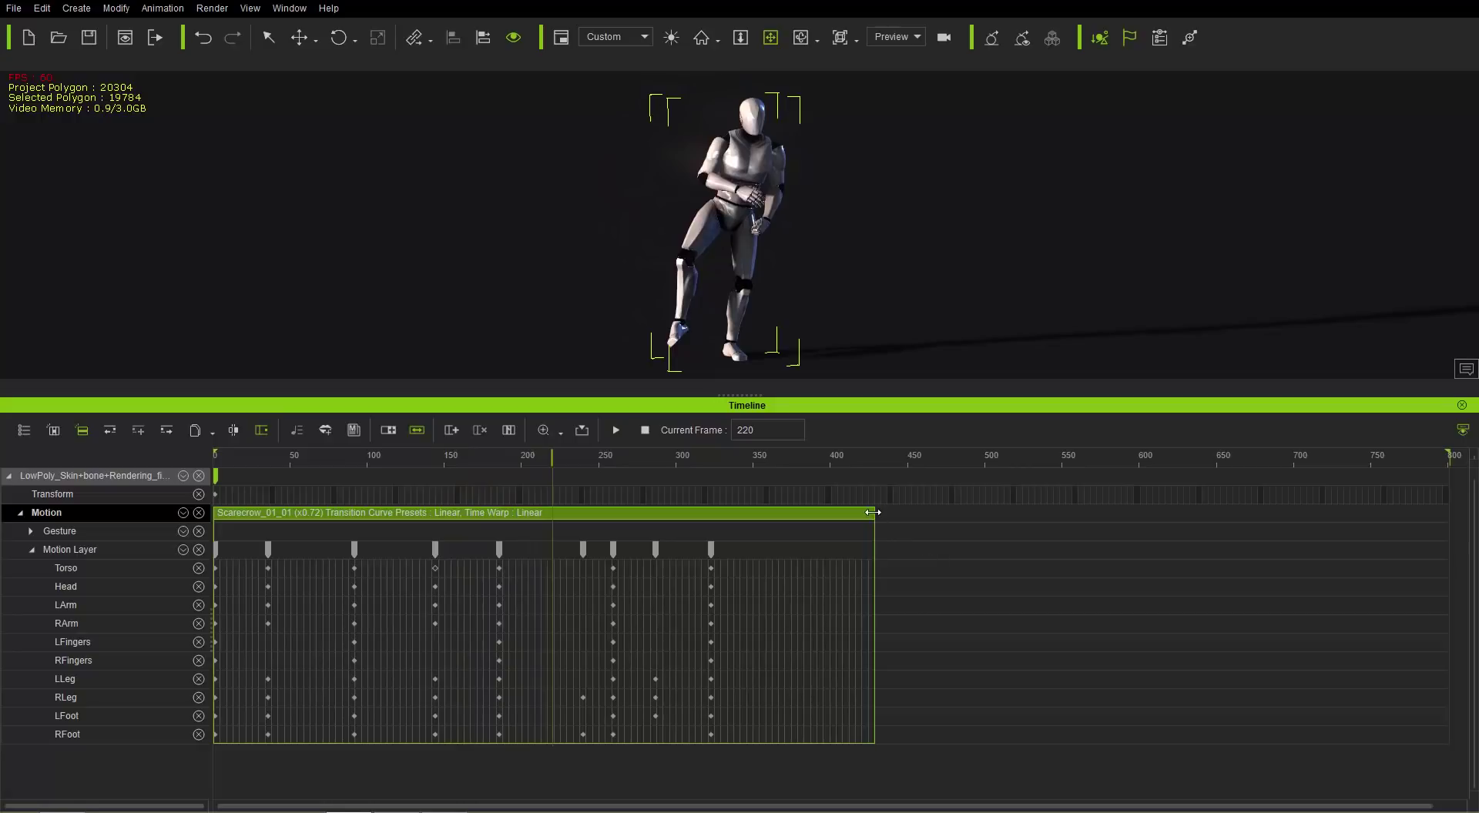
left_click_drag(873, 512, 692, 516)
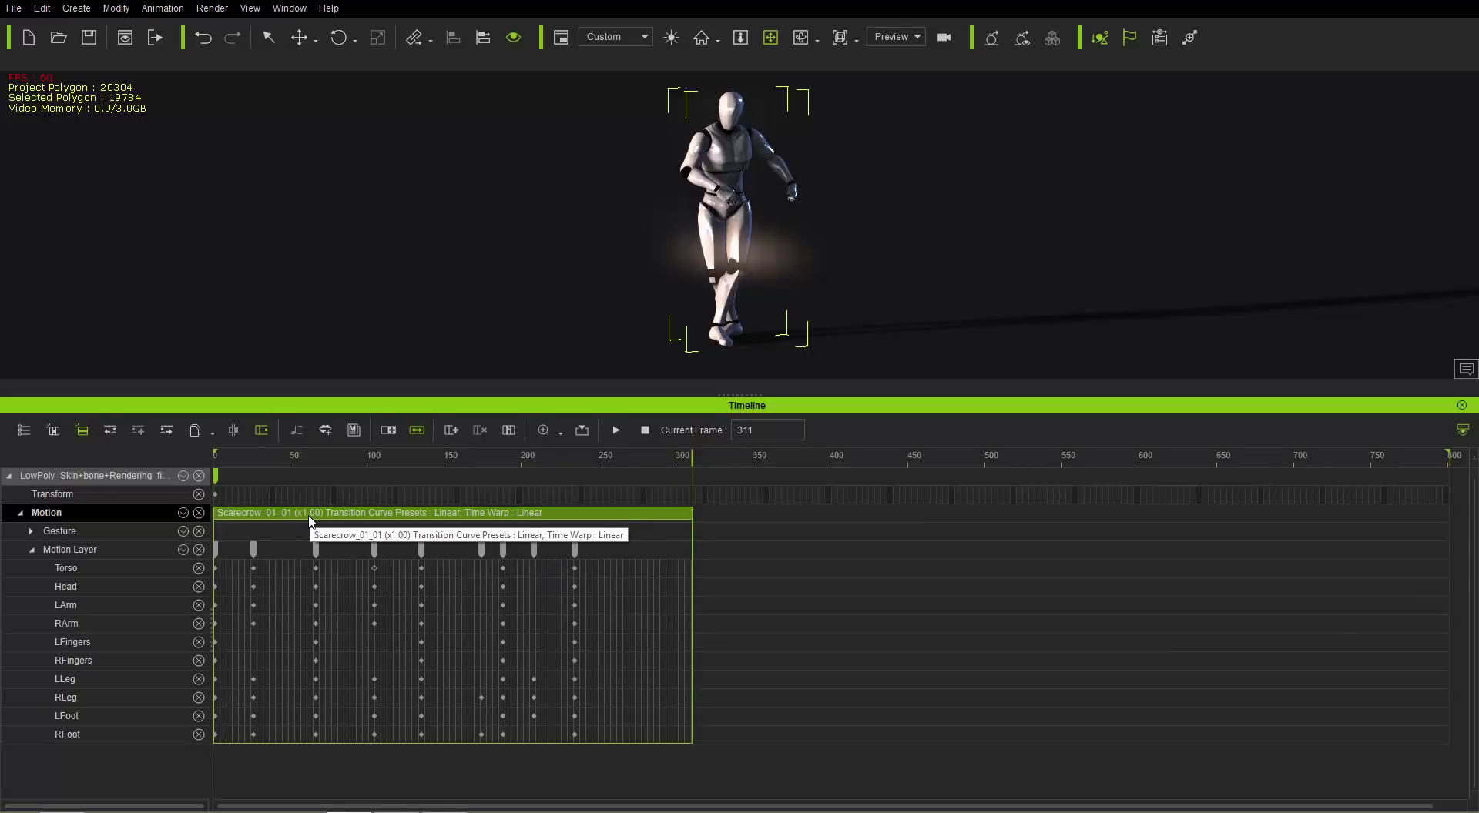
Step: Apply the Ease Out In time warp to the Scarecrow_01_01 clip, play it from frame 1, and undo the time warp
right_click(349, 513)
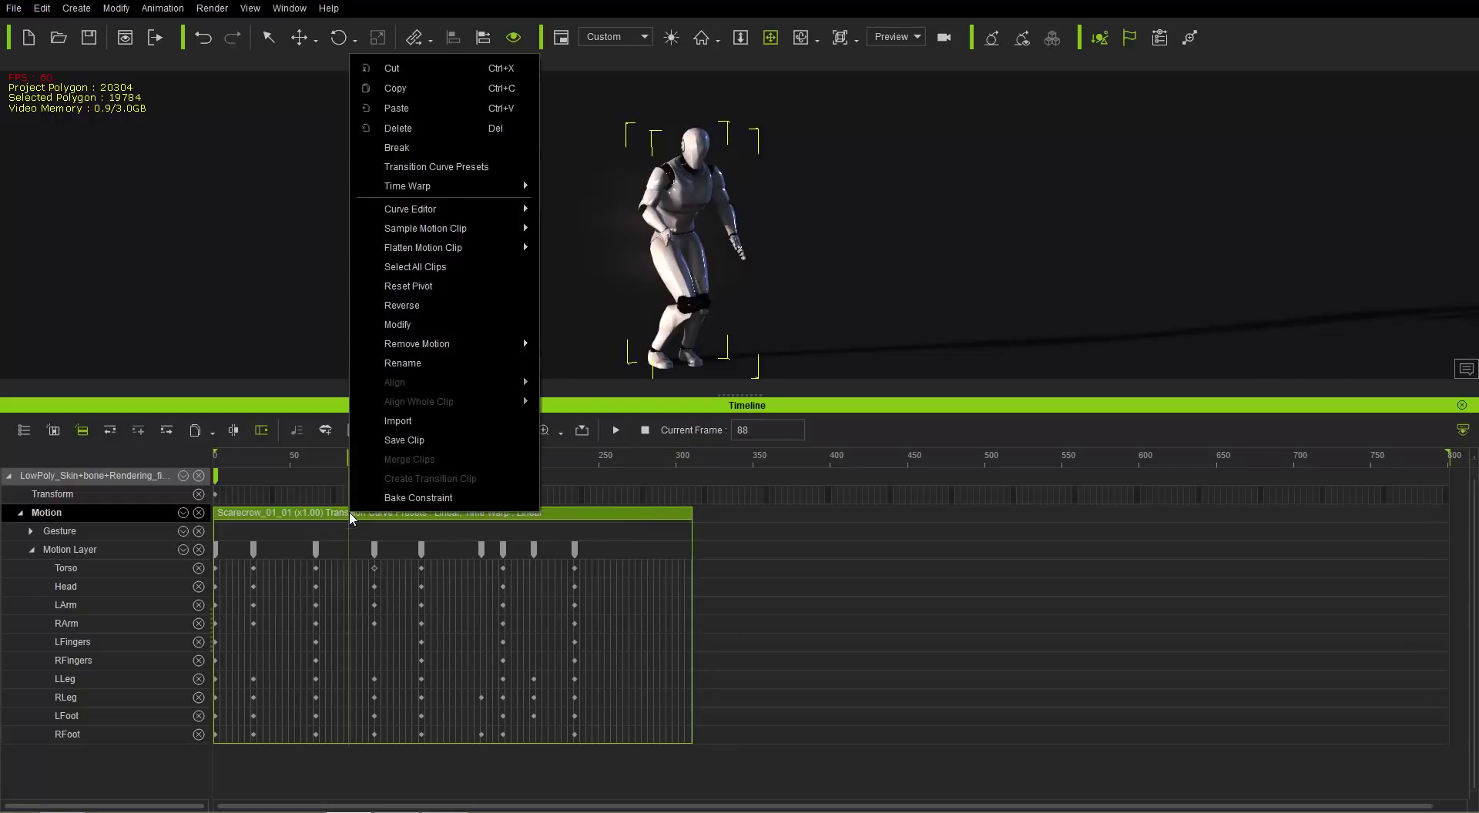
mouse_move(491, 185)
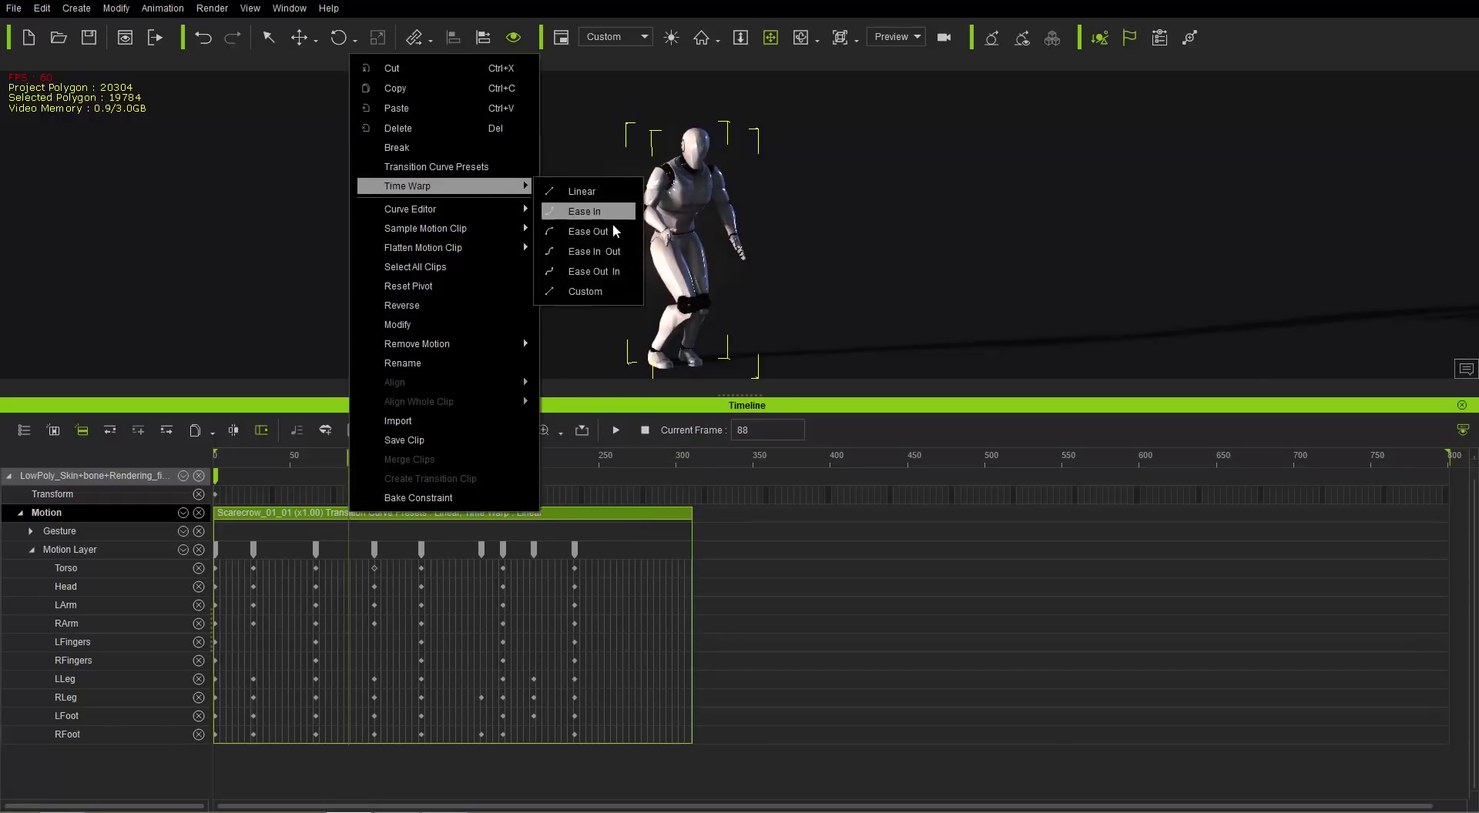
left_click(607, 270)
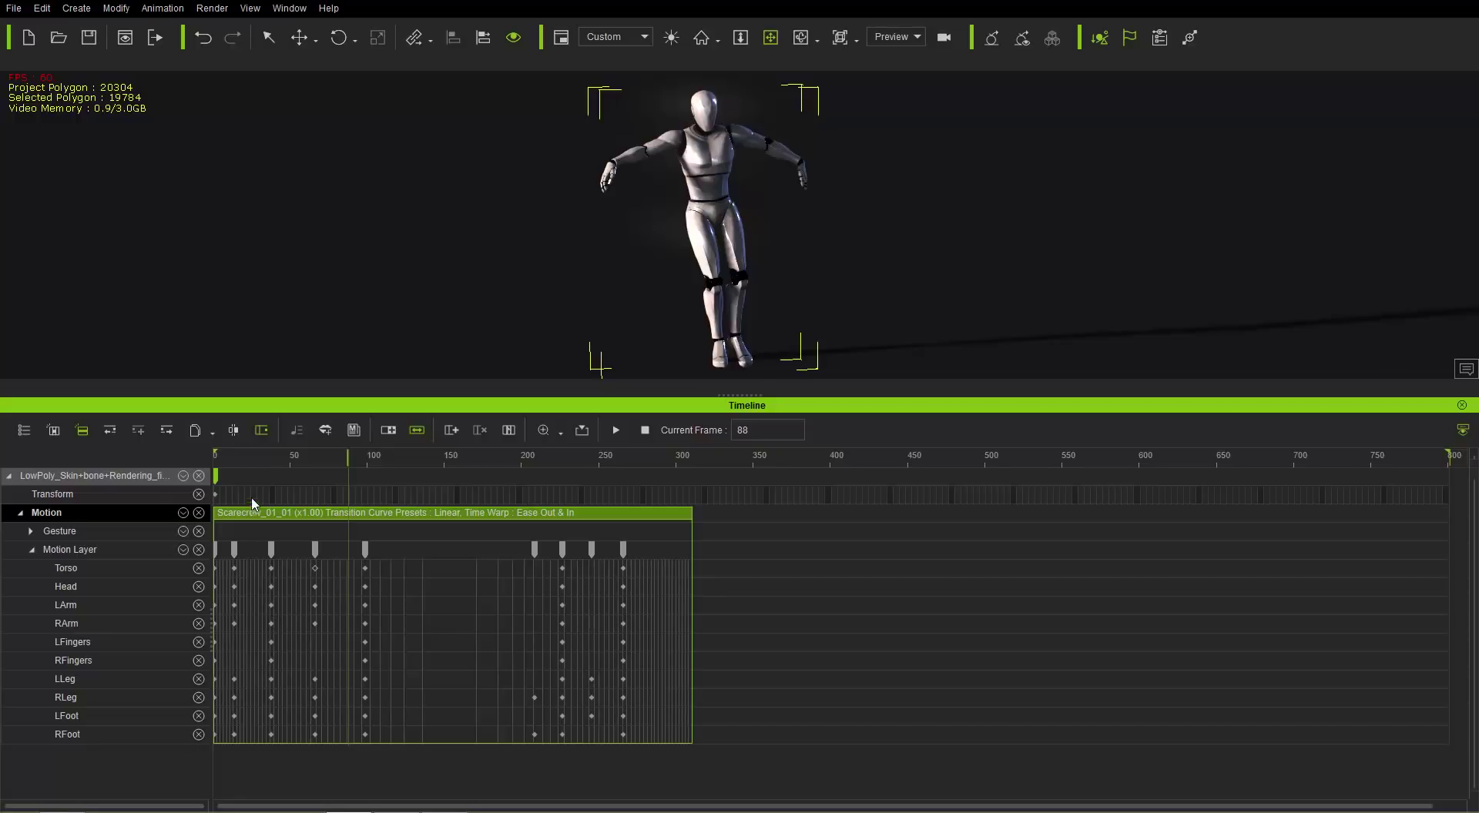
left_click_drag(262, 456, 214, 462)
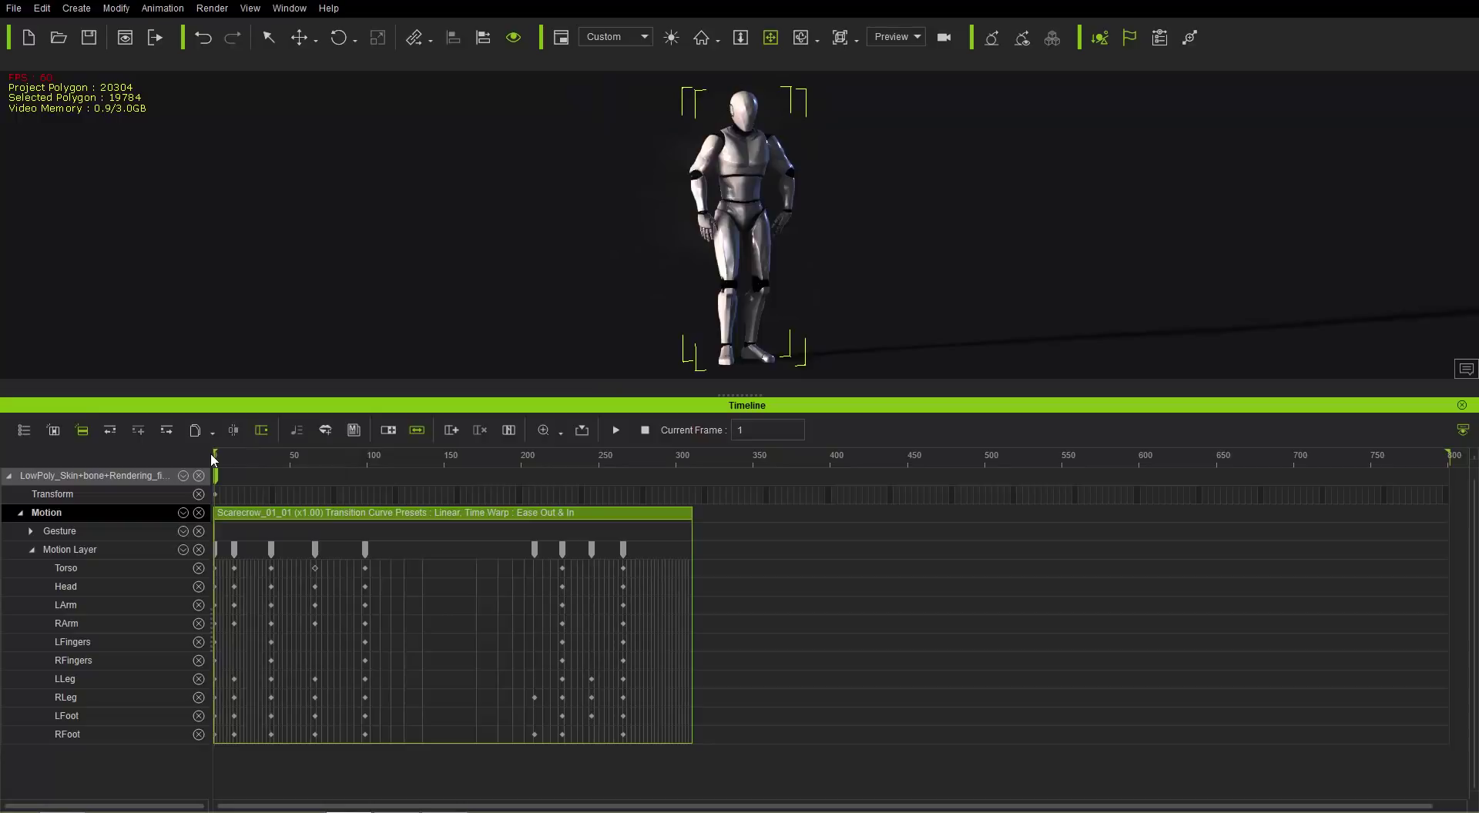
key("space")
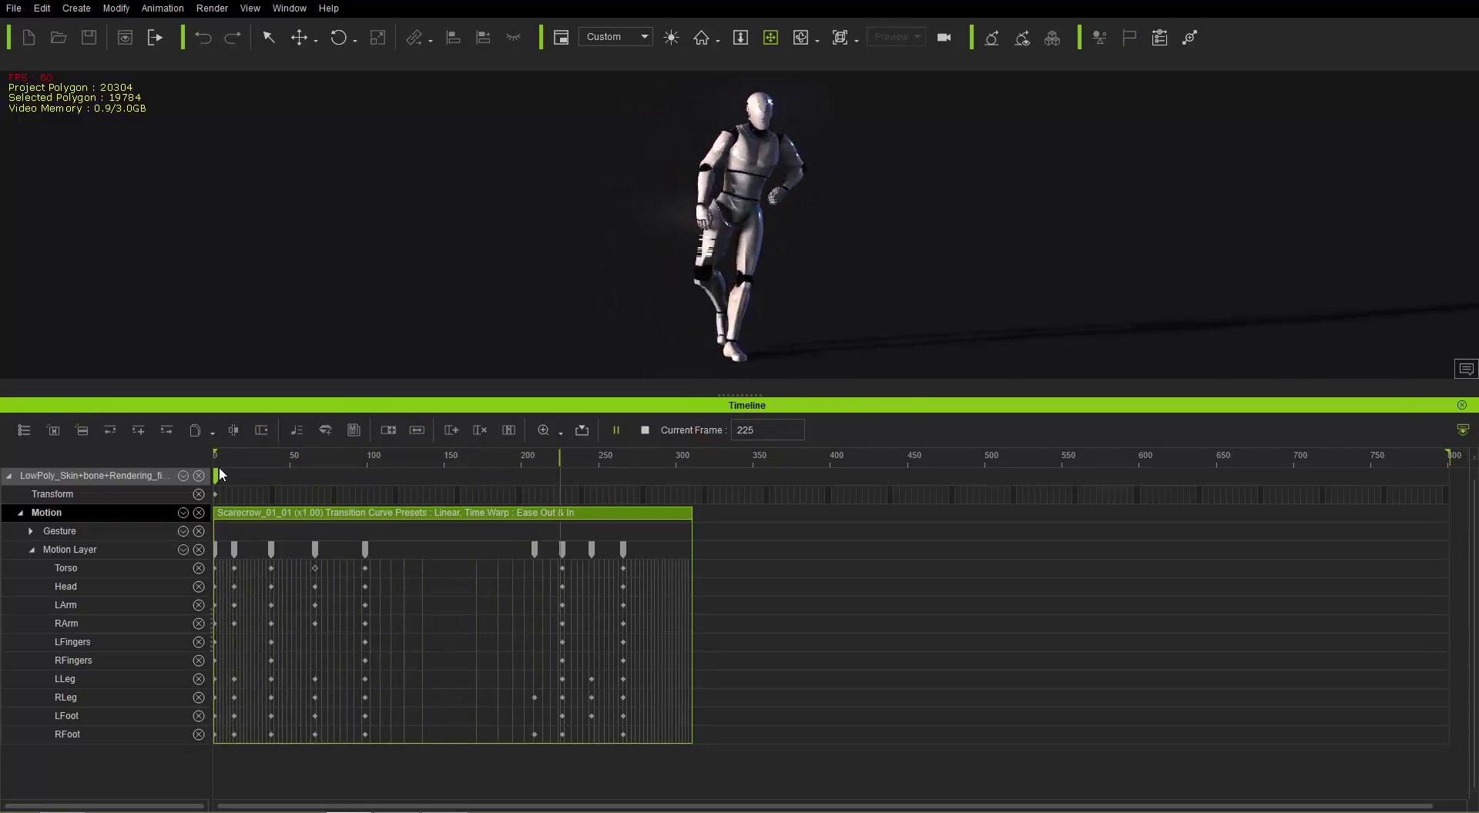
key("space")
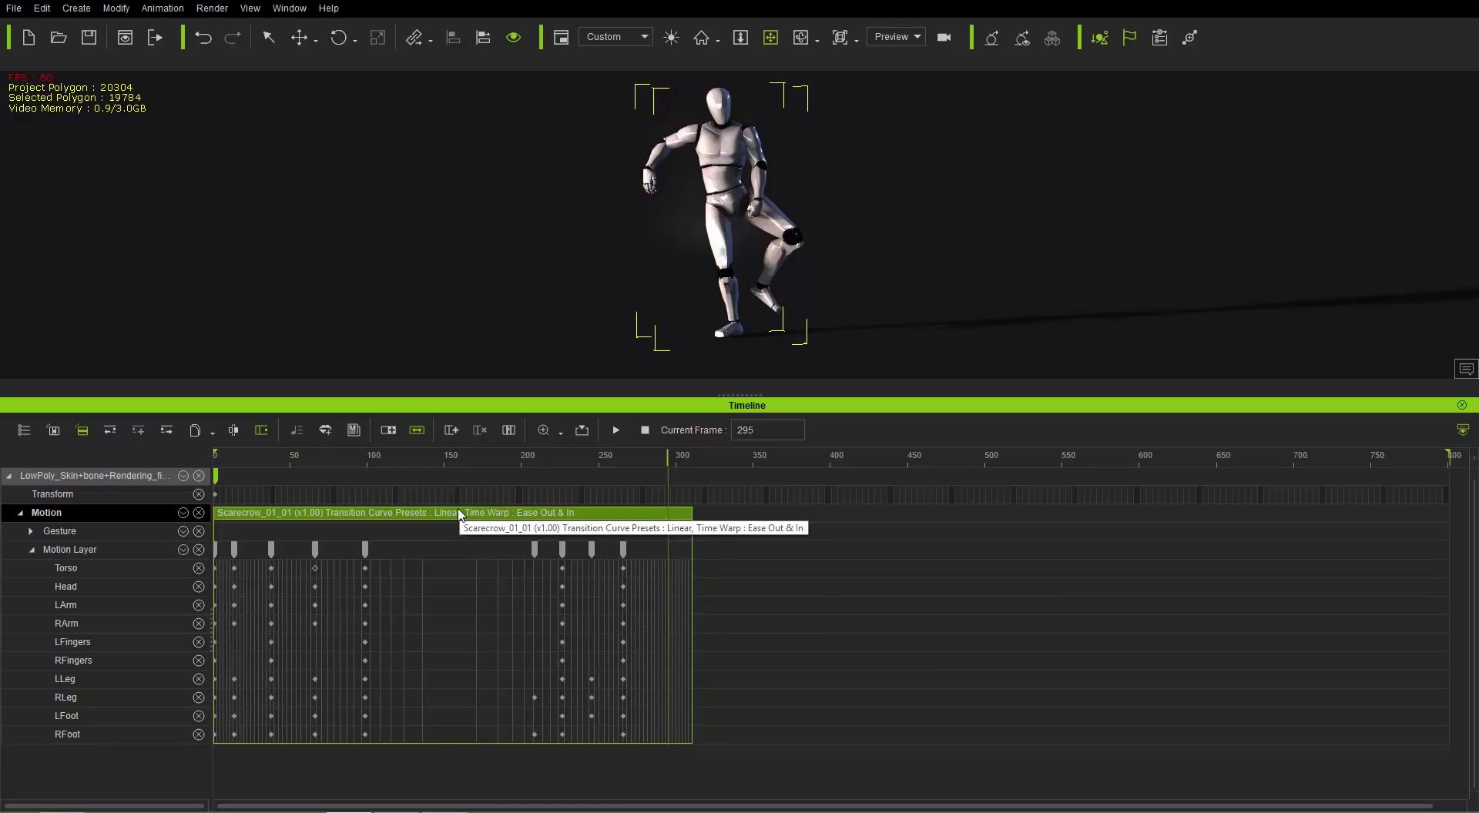
key("ctrl+z")
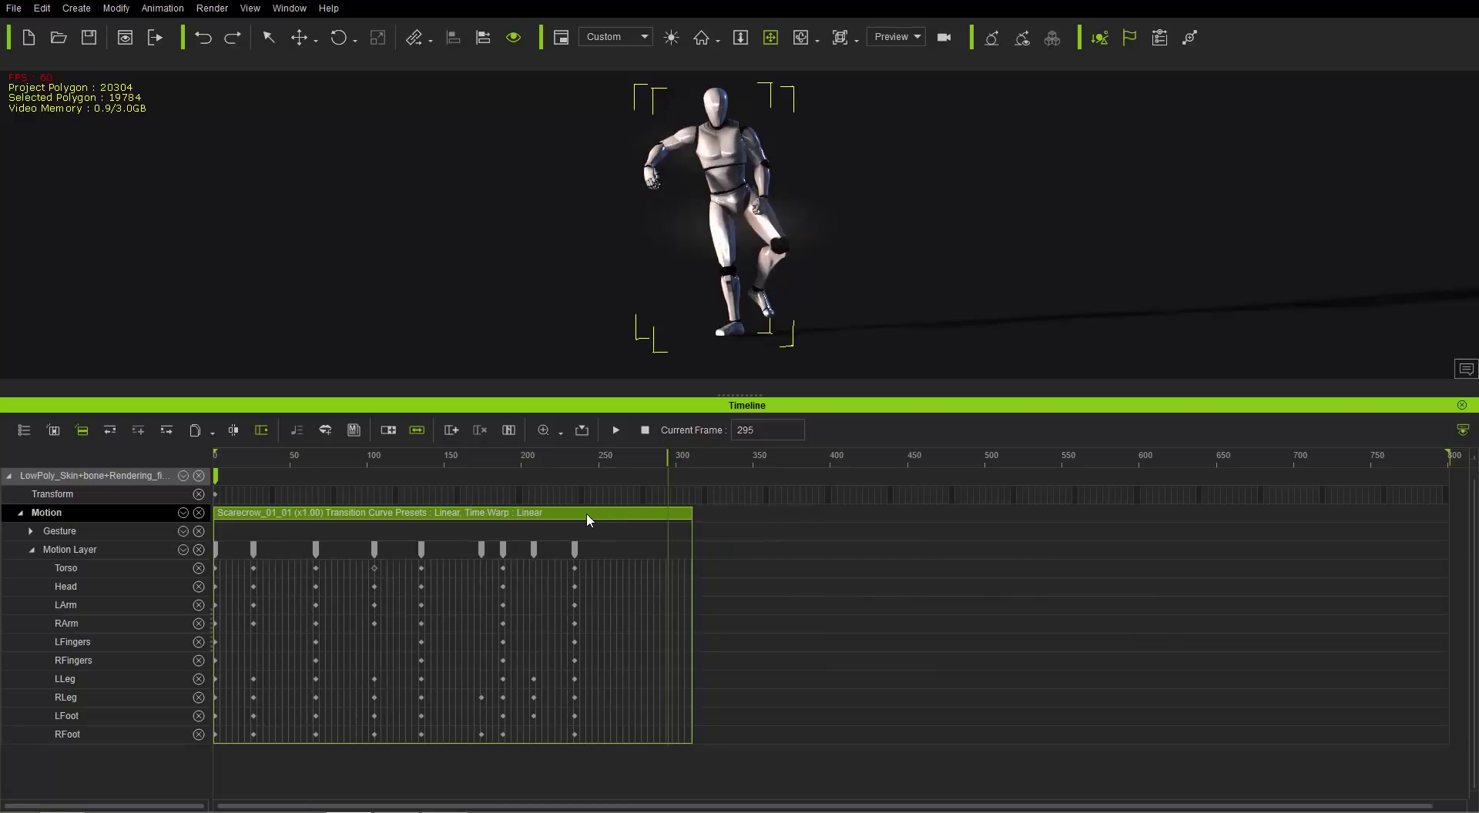
Step: Extend the end of the Scarecrow_01_01 clip at x1.00 speed to about frame 618 and scrub through the animation
left_click(585, 512)
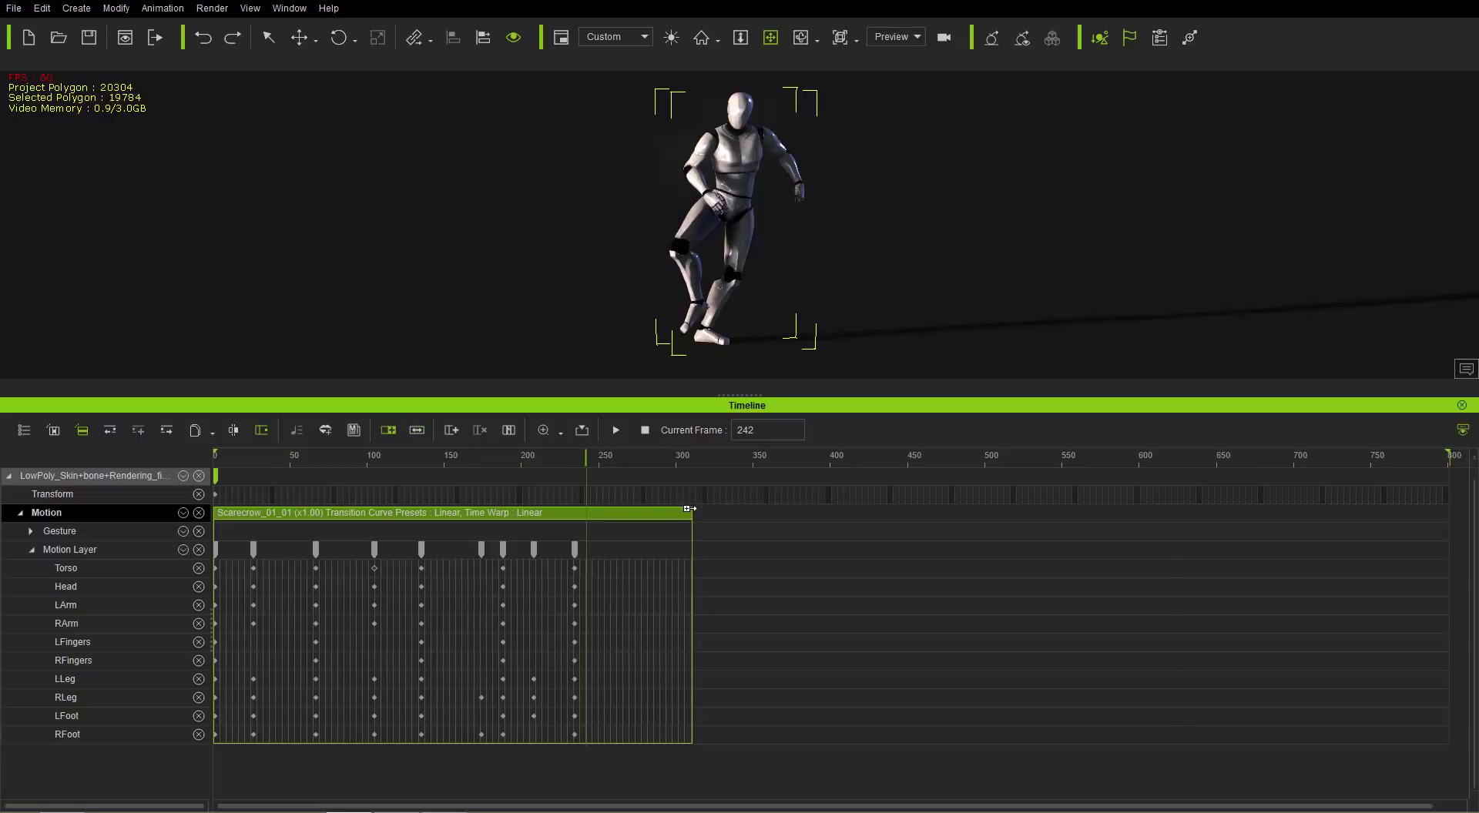
left_click_drag(687, 508, 1169, 509)
left_click(846, 526)
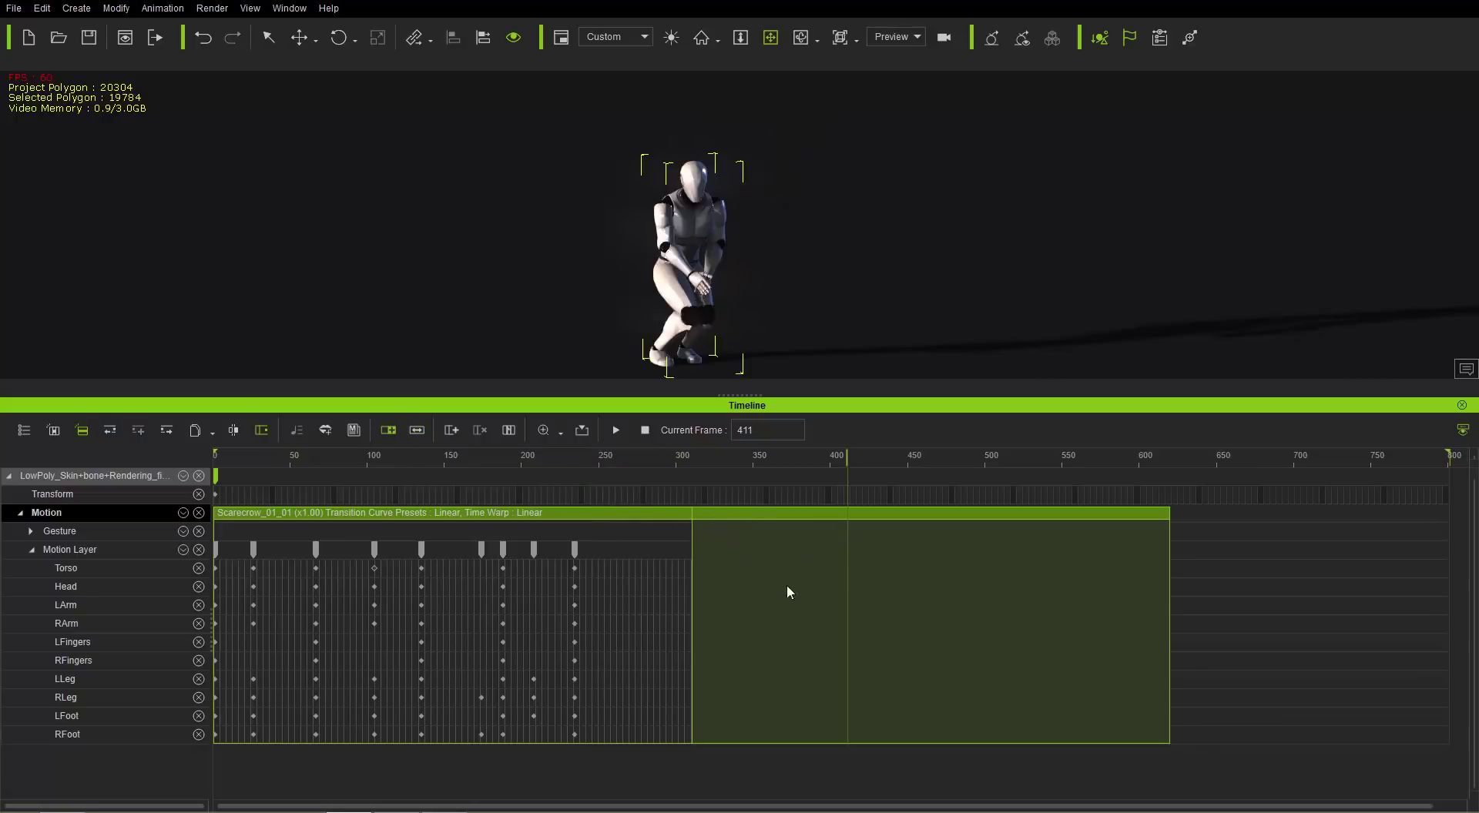
left_click_drag(566, 456, 484, 455)
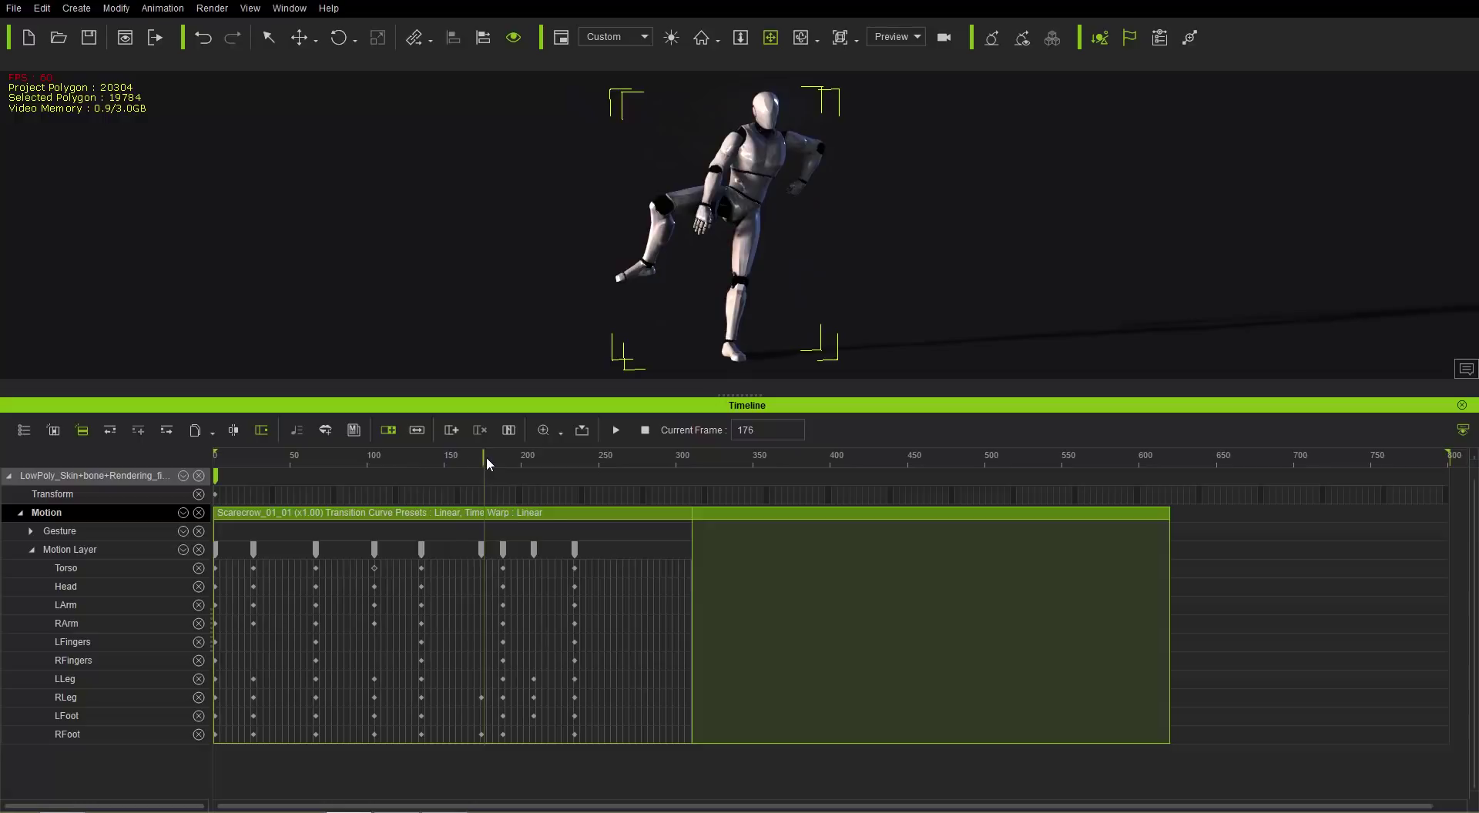
Step: Scrub the extended Scarecrow_01_01 clip between its original and repeated sections to compare the poses
left_click_drag(487, 456, 950, 473)
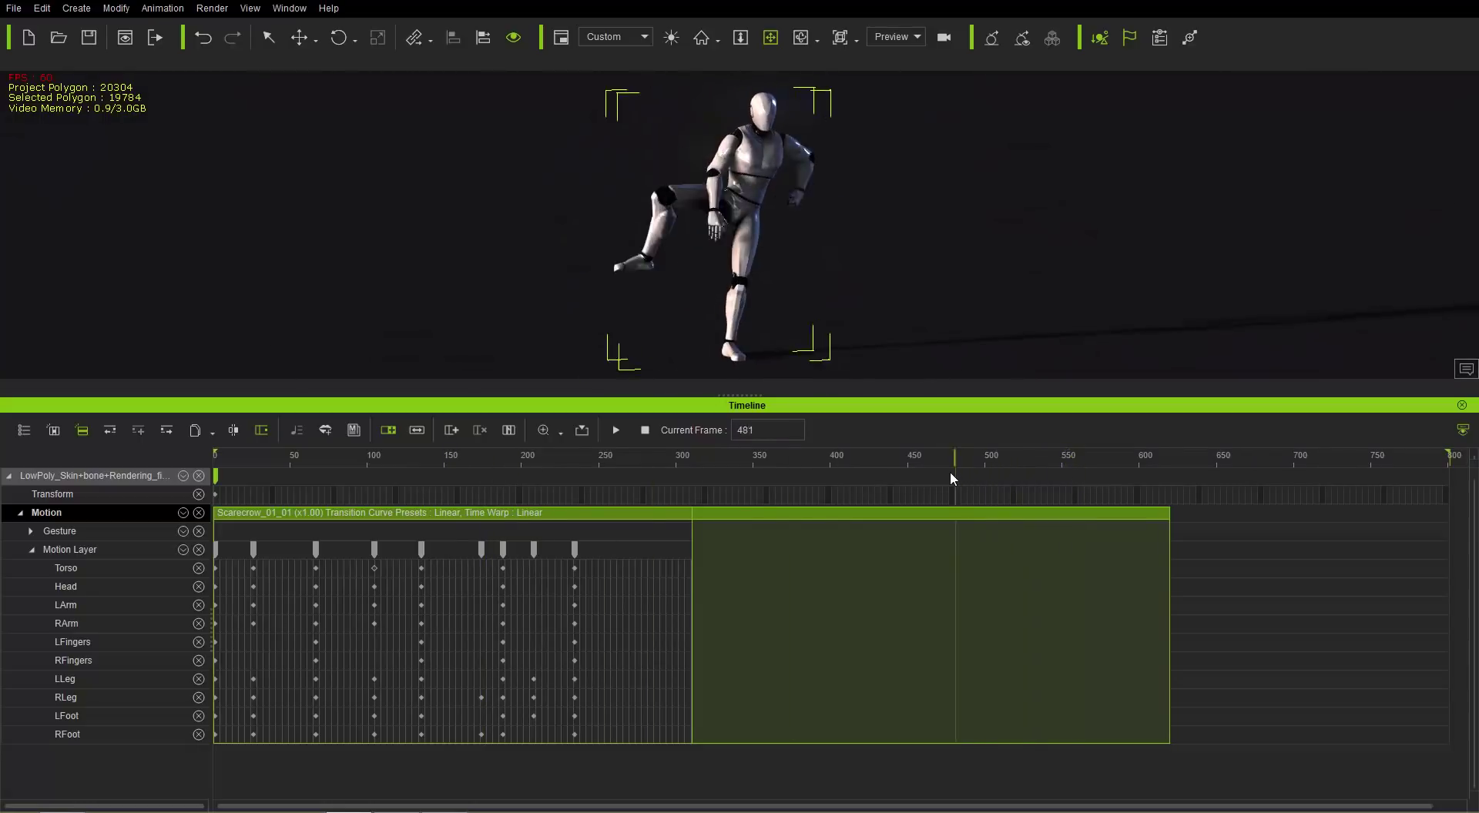
left_click(955, 473)
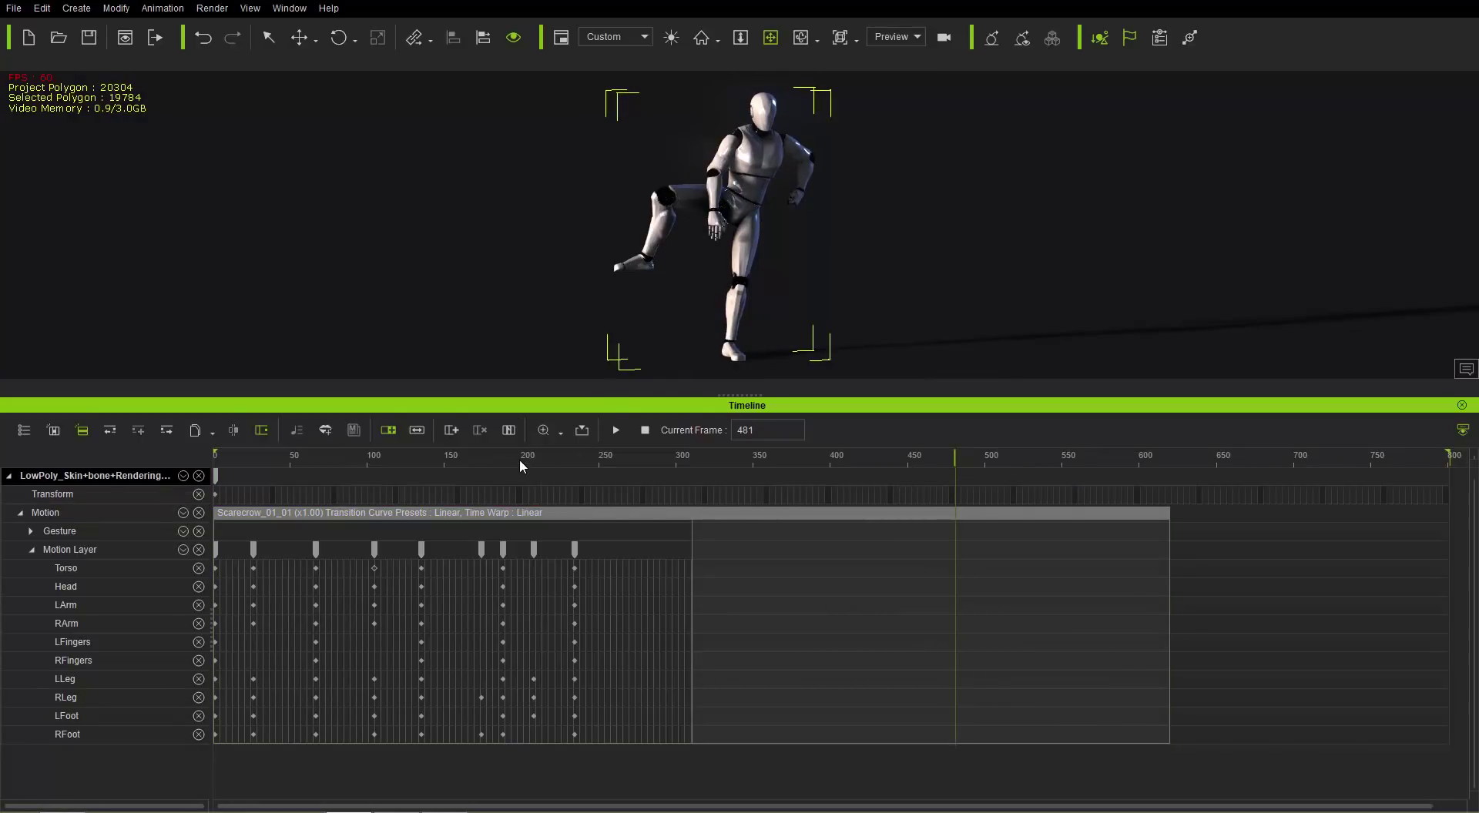
left_click_drag(519, 460, 476, 466)
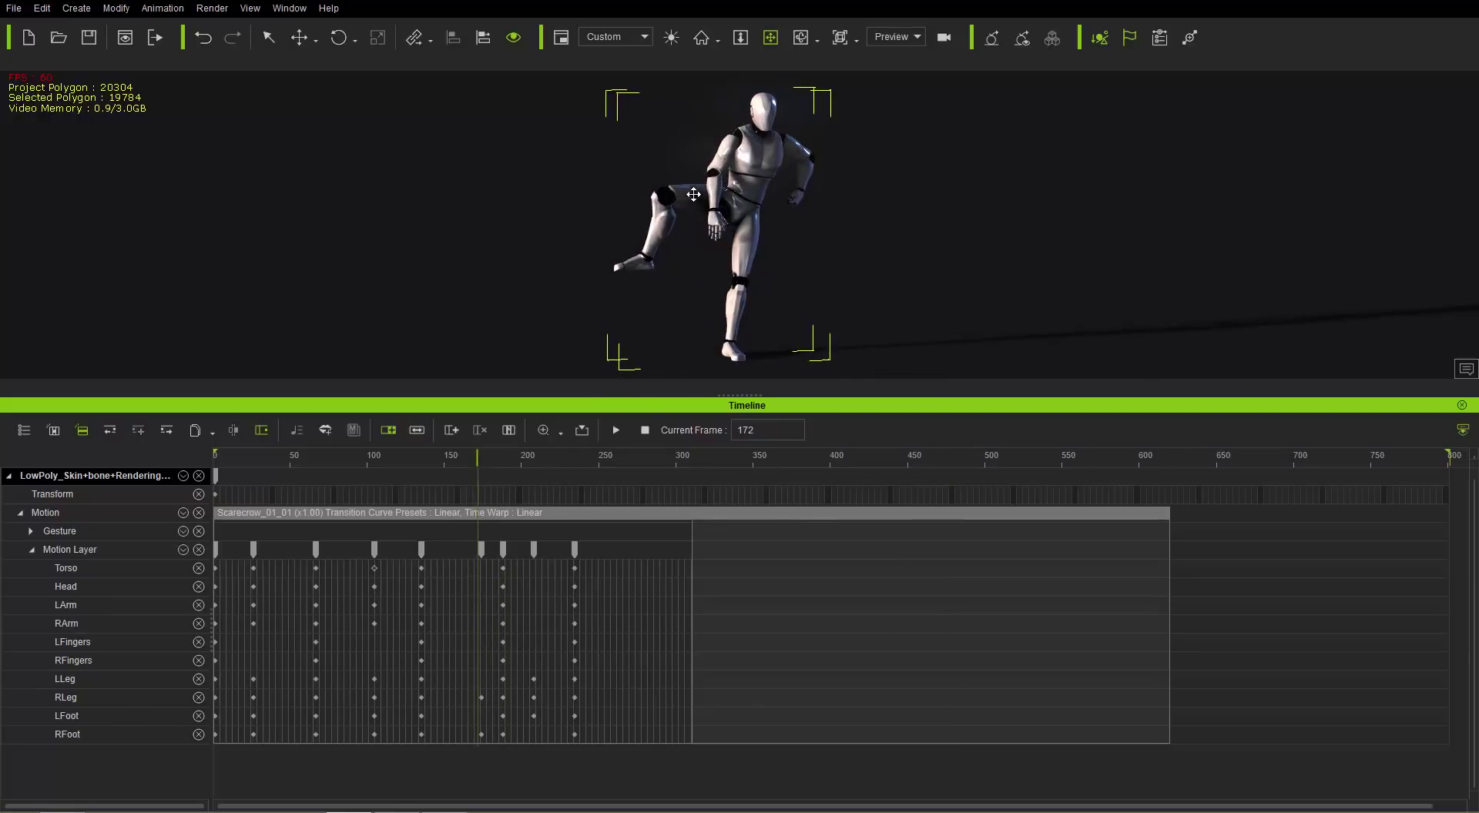
left_click_drag(673, 461, 1003, 446)
left_click(951, 449)
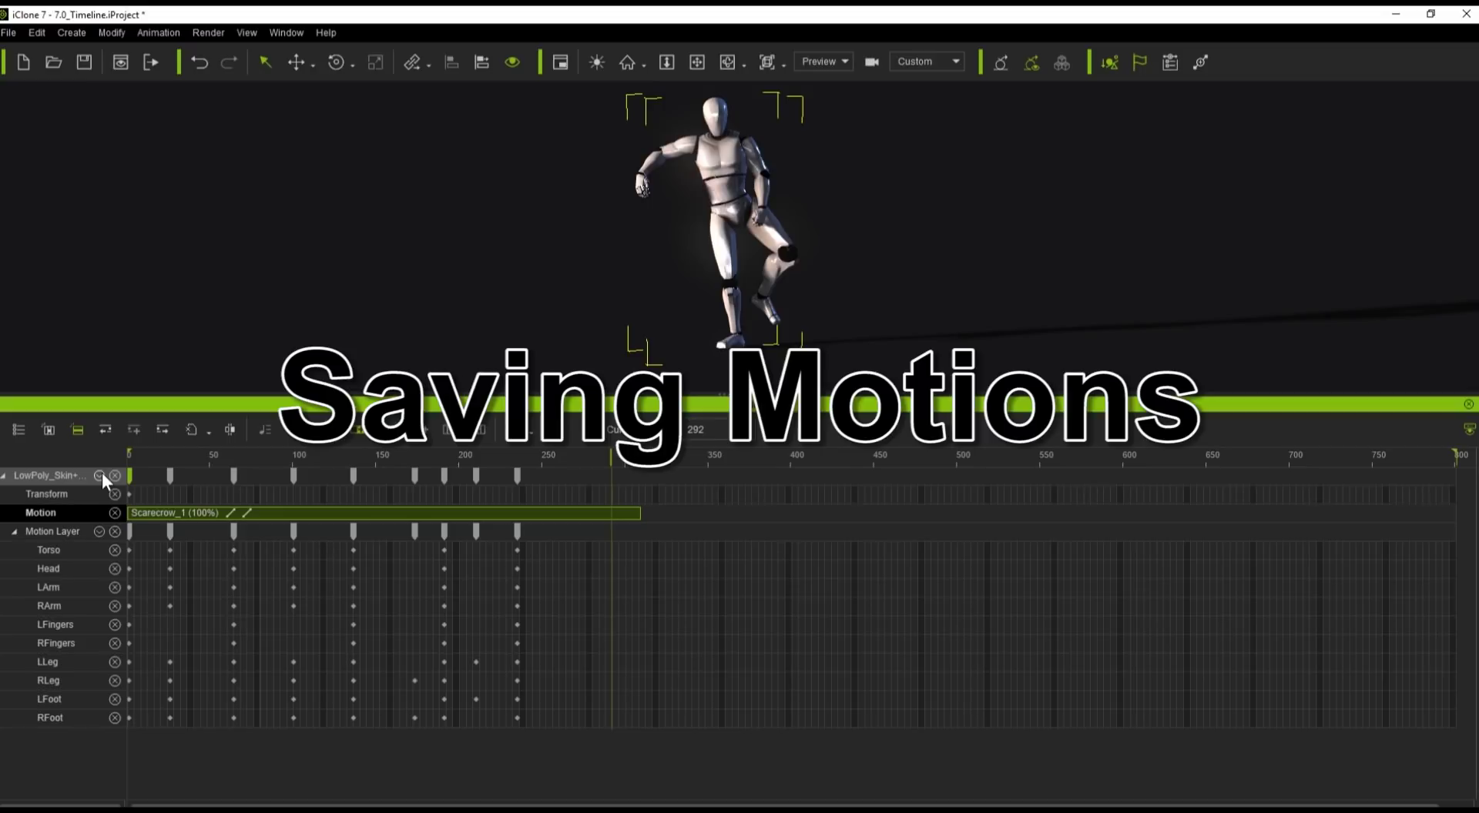
Step: Show the Collect Clip track in the 7.0 project and mark a collection range spanning the whole Scarecrow_1 clip
left_click(100, 475)
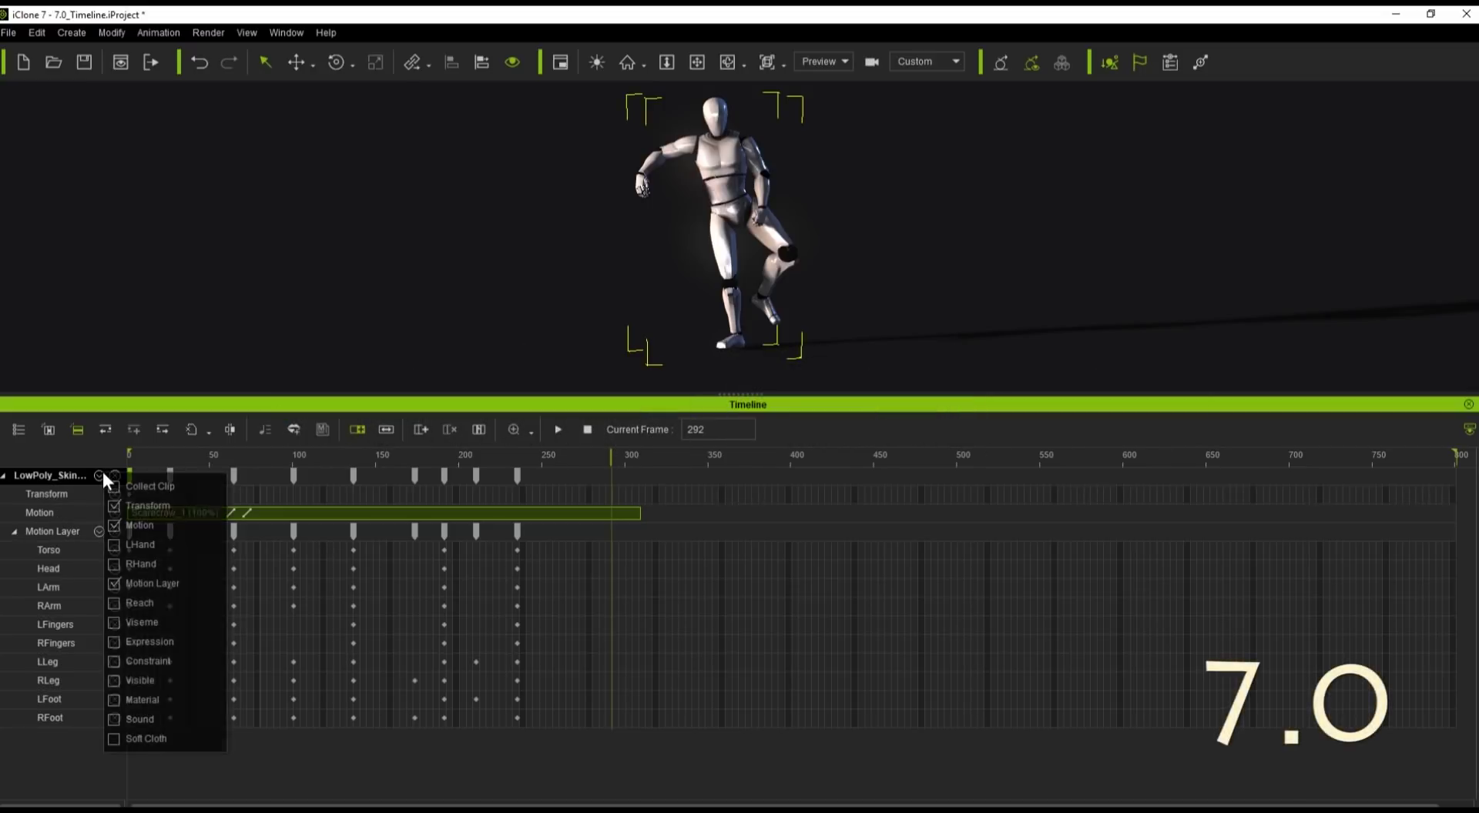
left_click(168, 487)
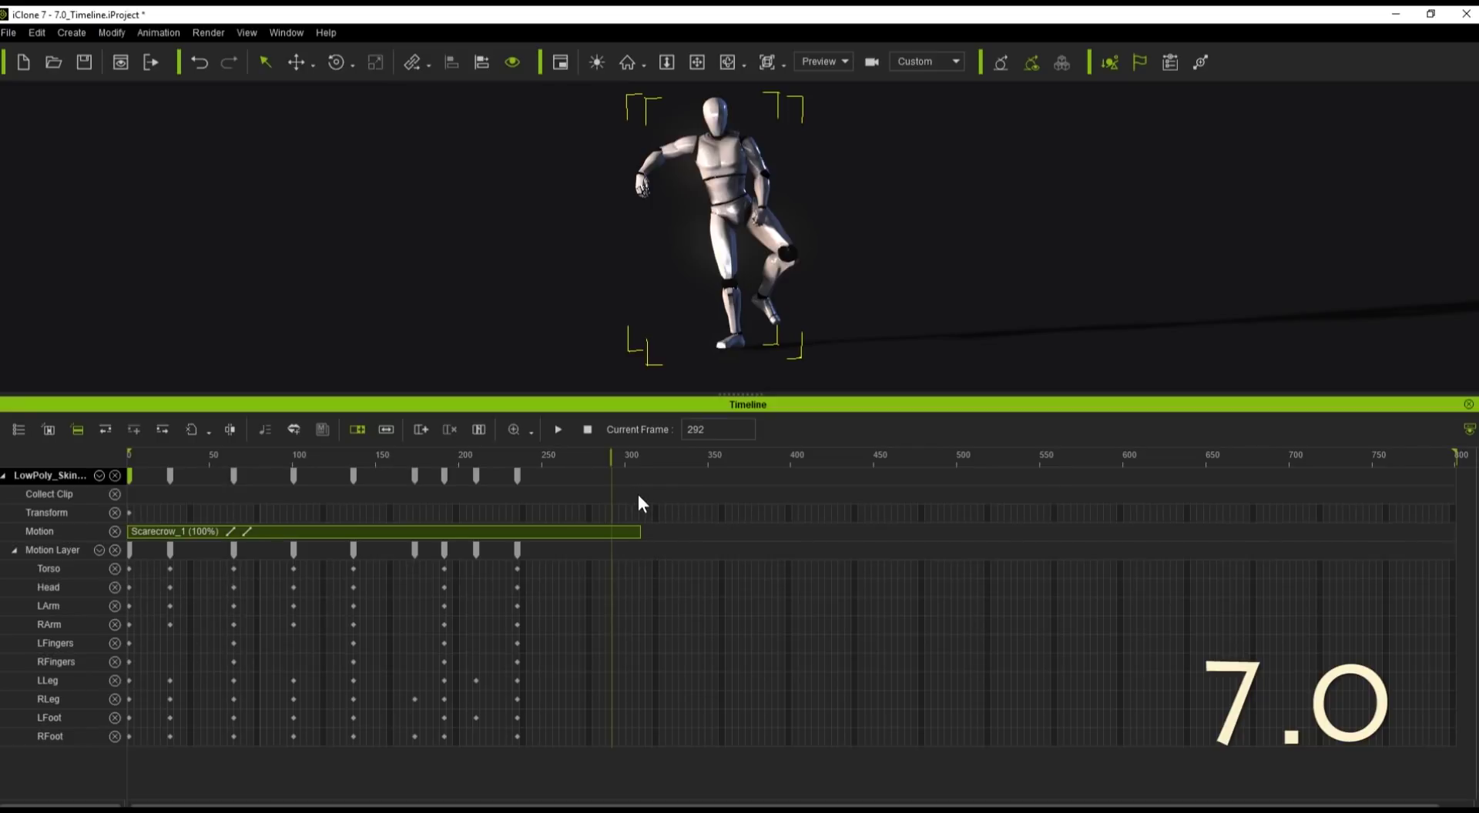
left_click_drag(638, 496, 117, 510)
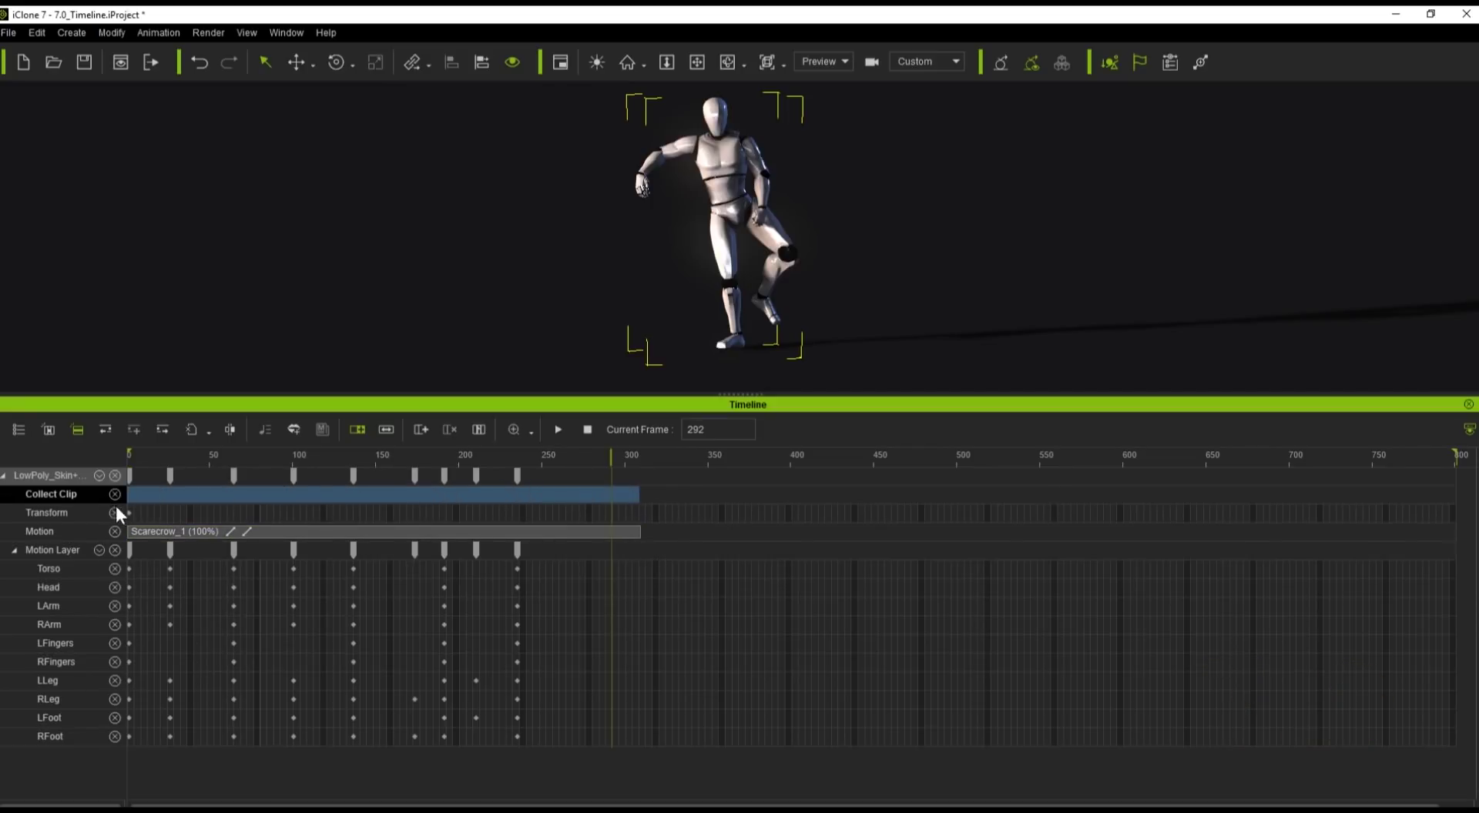
Step: Save the collected range as a motion file named 7.0Motion in the custom Motion folder
right_click(176, 496)
left_click(290, 590)
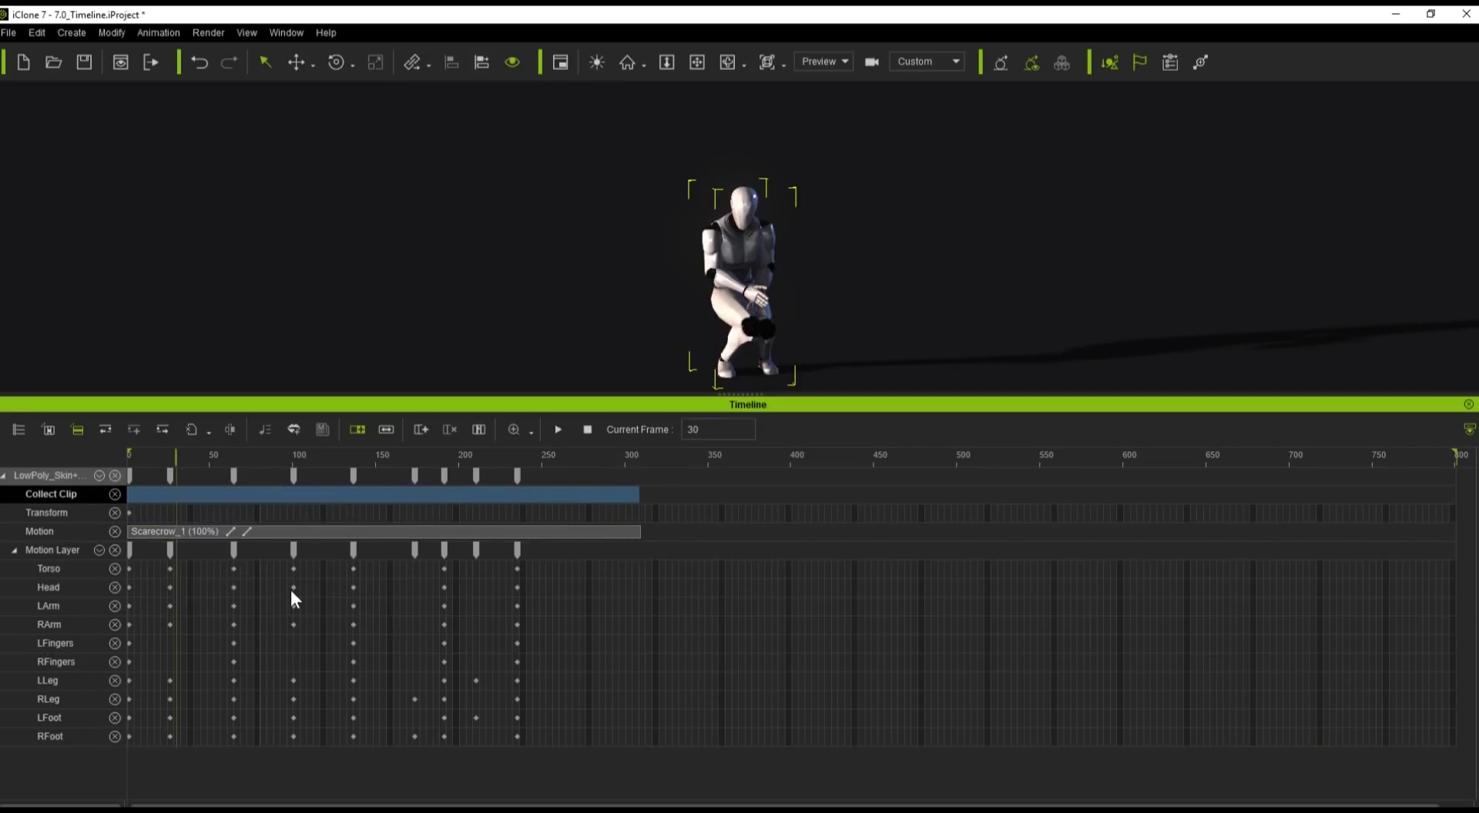
type("7.0")
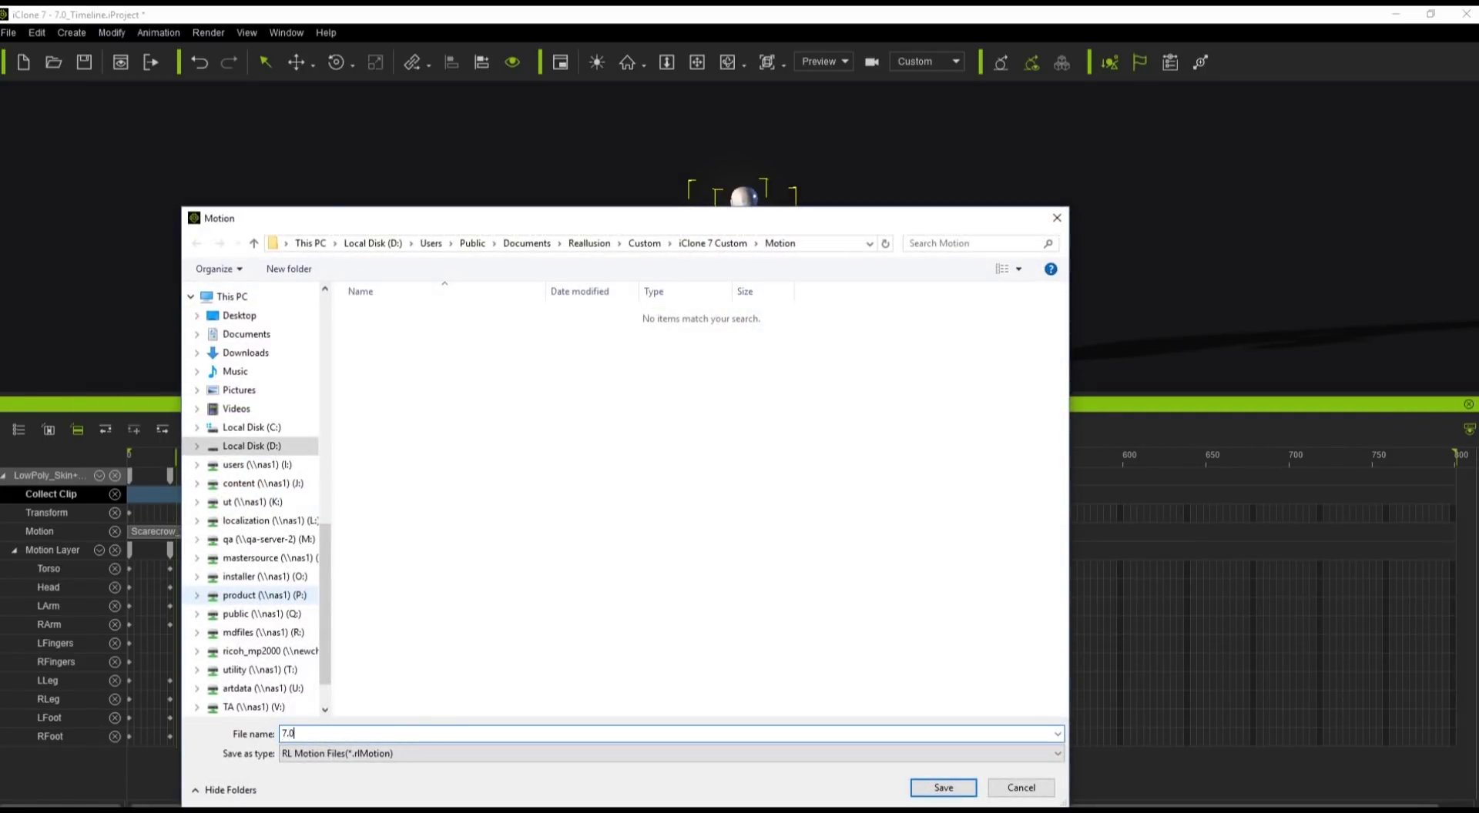
type("Motion")
key("Return")
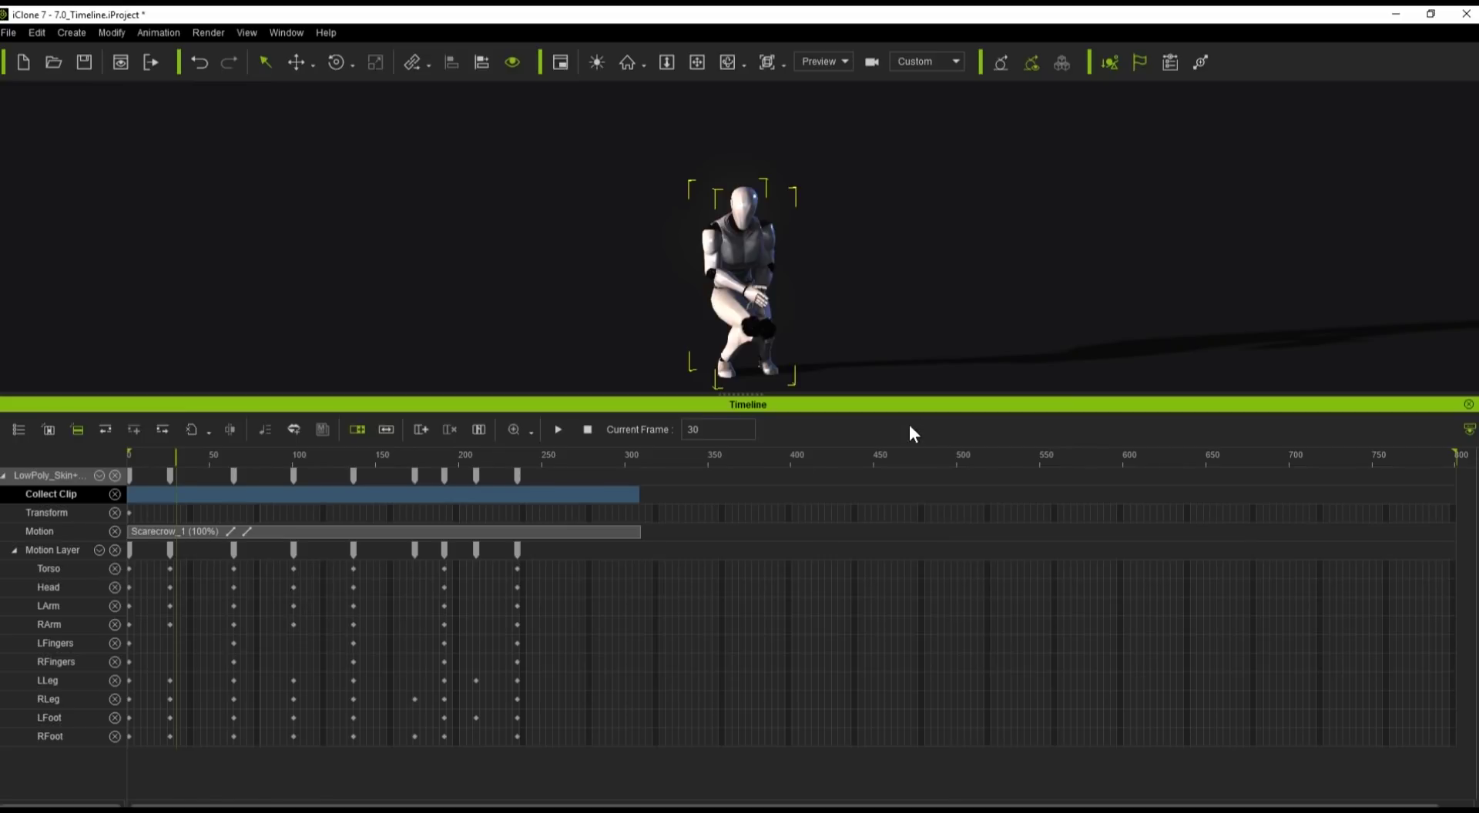
Step: Open the Content Manager, apply the custom 7.0Motion at frame 325, and scrub through the added clip
left_click(278, 31)
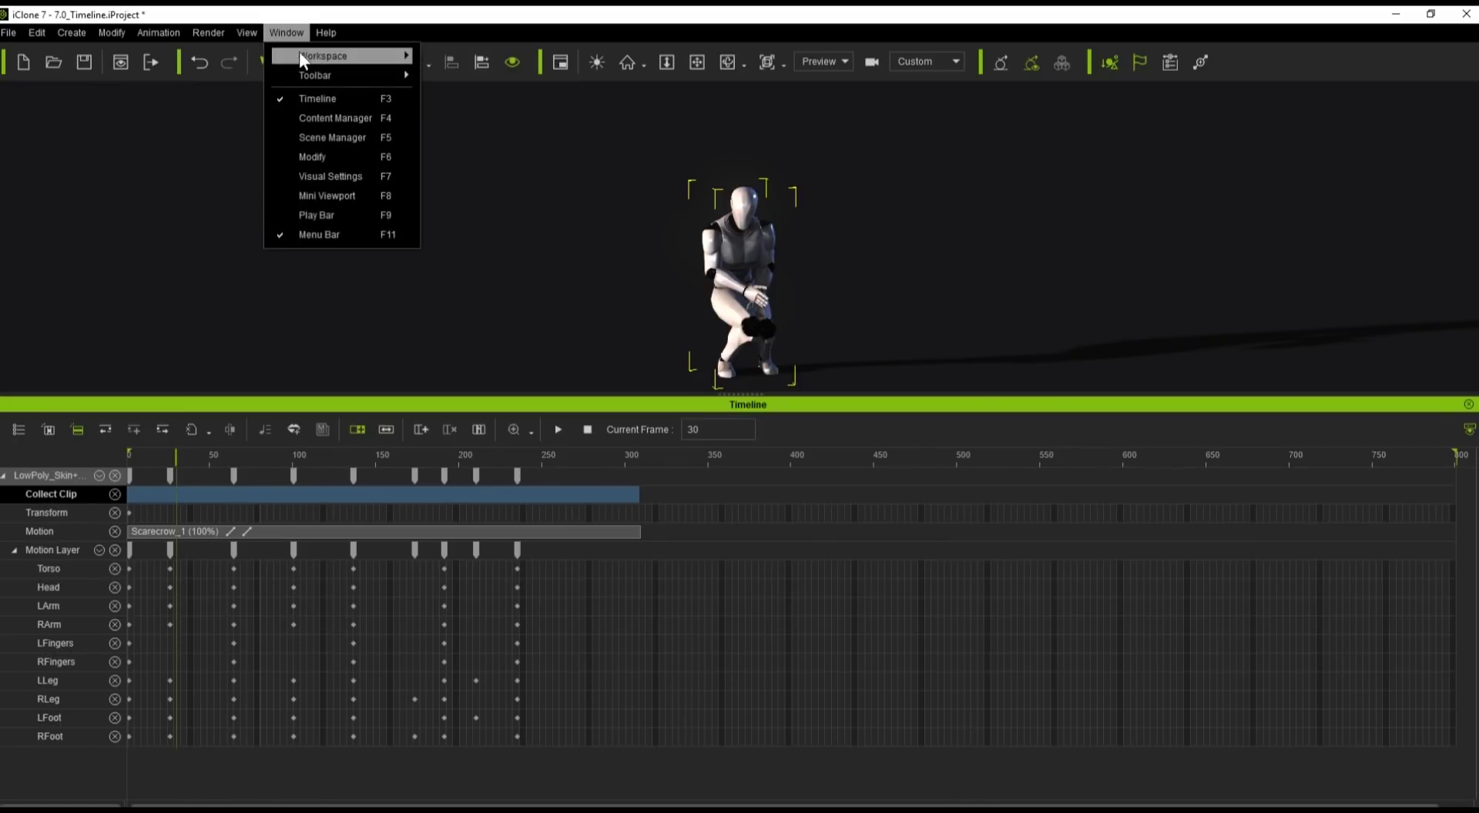
left_click(358, 119)
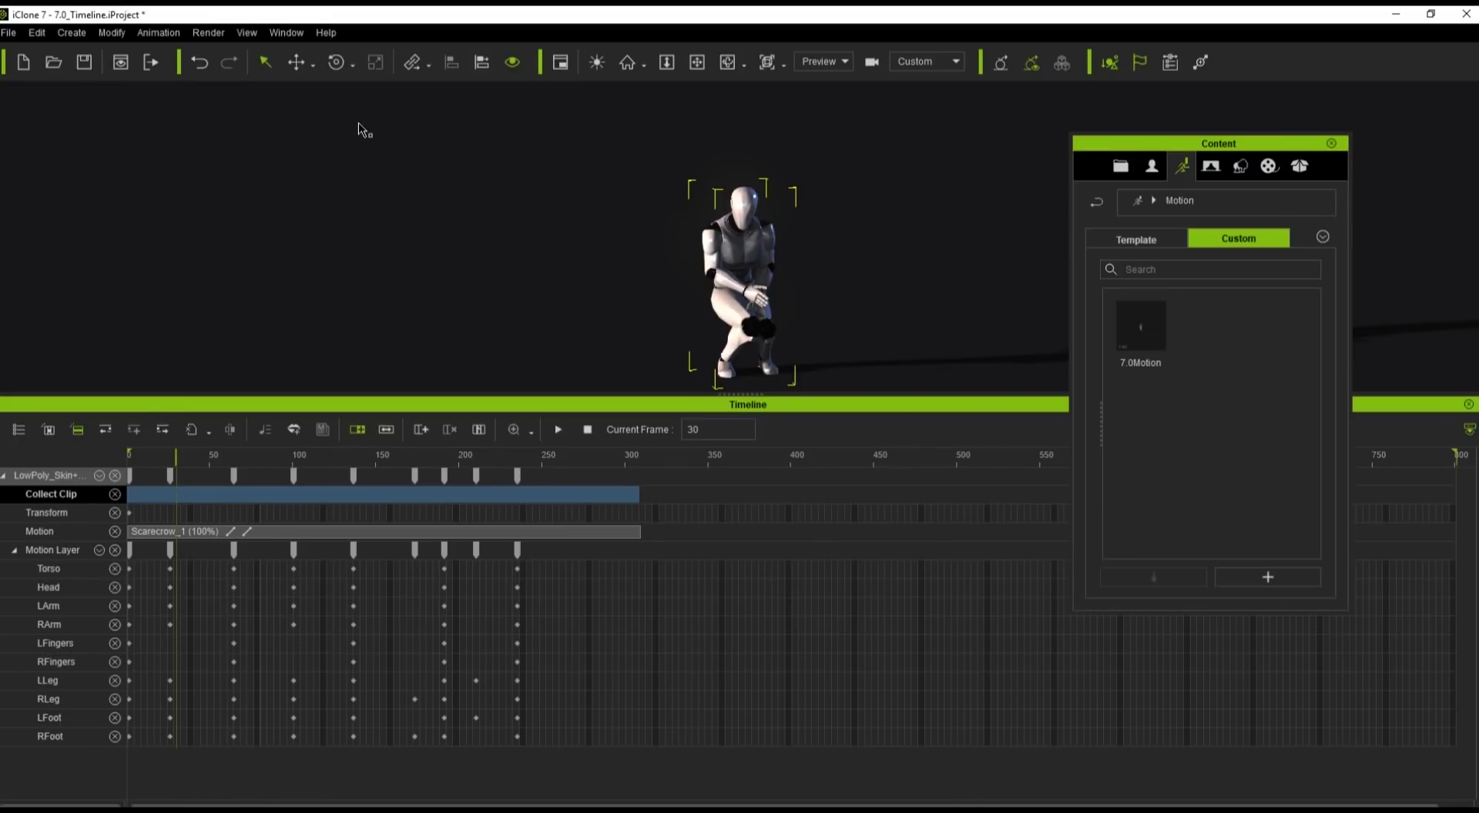
left_click(666, 454)
double_click(1128, 317)
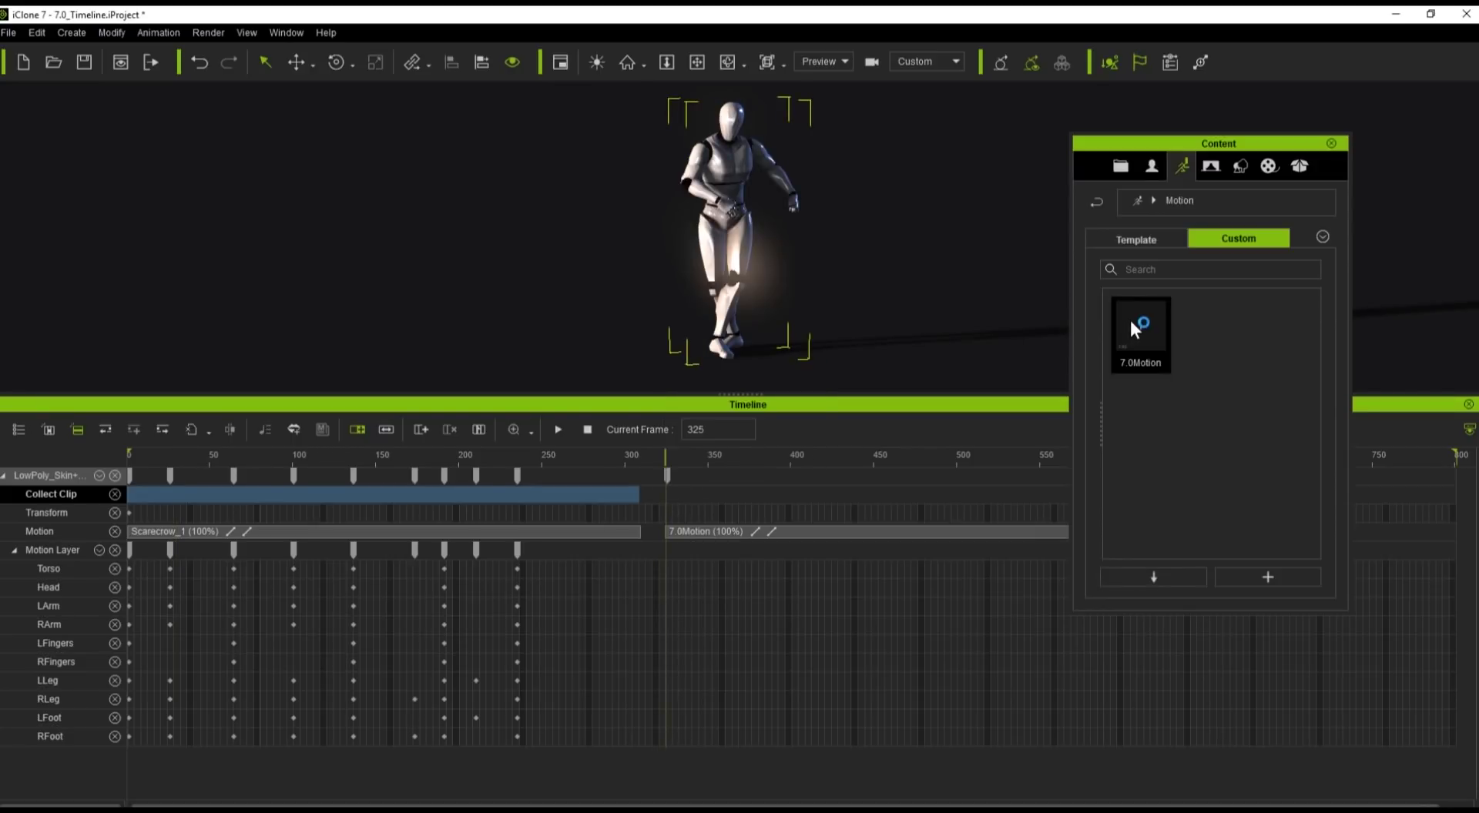
left_click_drag(676, 454, 1065, 478)
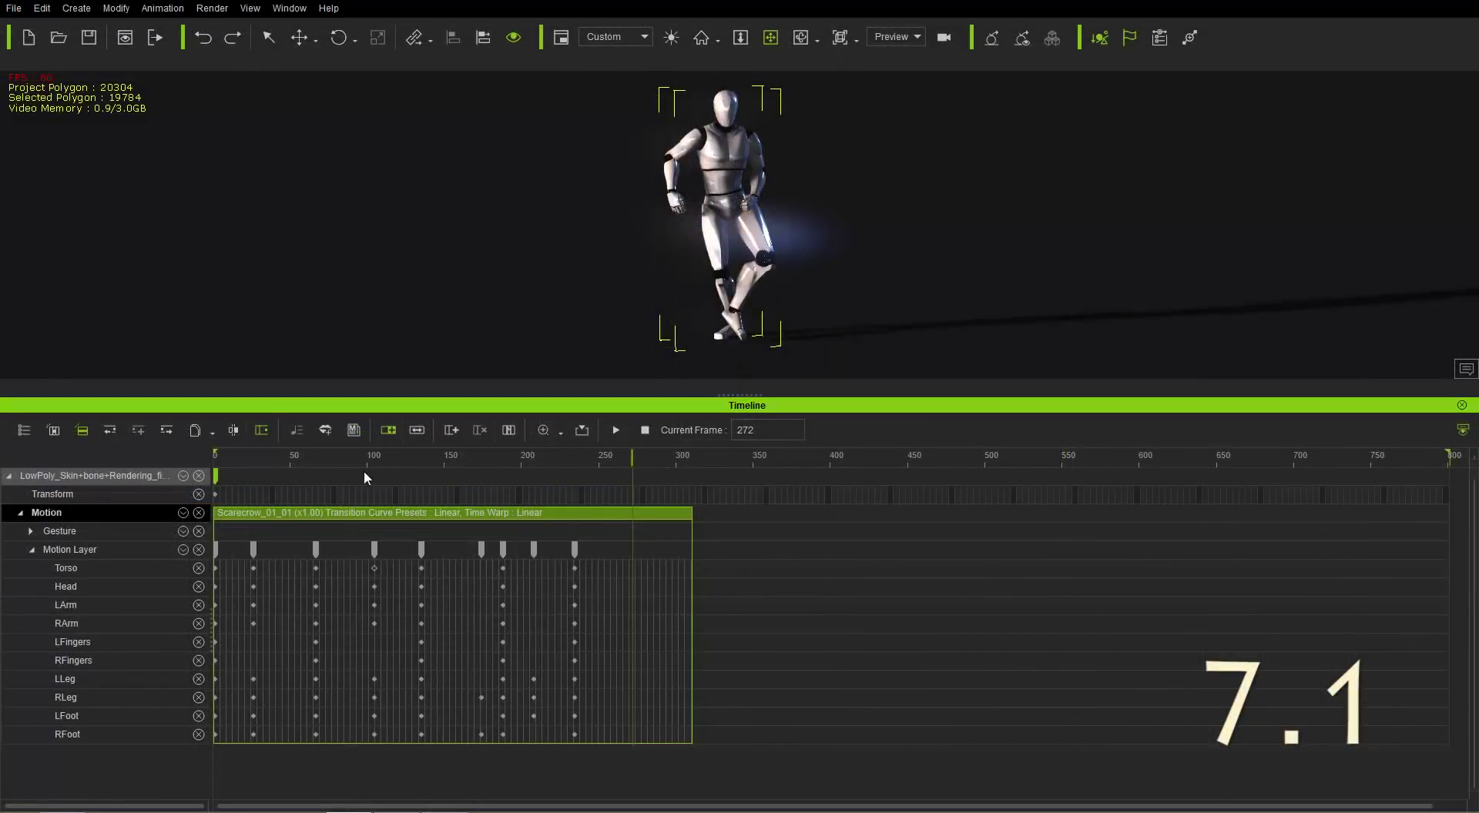
Step: In the 7.1 project, save the Scarecrow_01_01 clip to the desktop as 7.1 Motion
left_click_drag(338, 461, 432, 473)
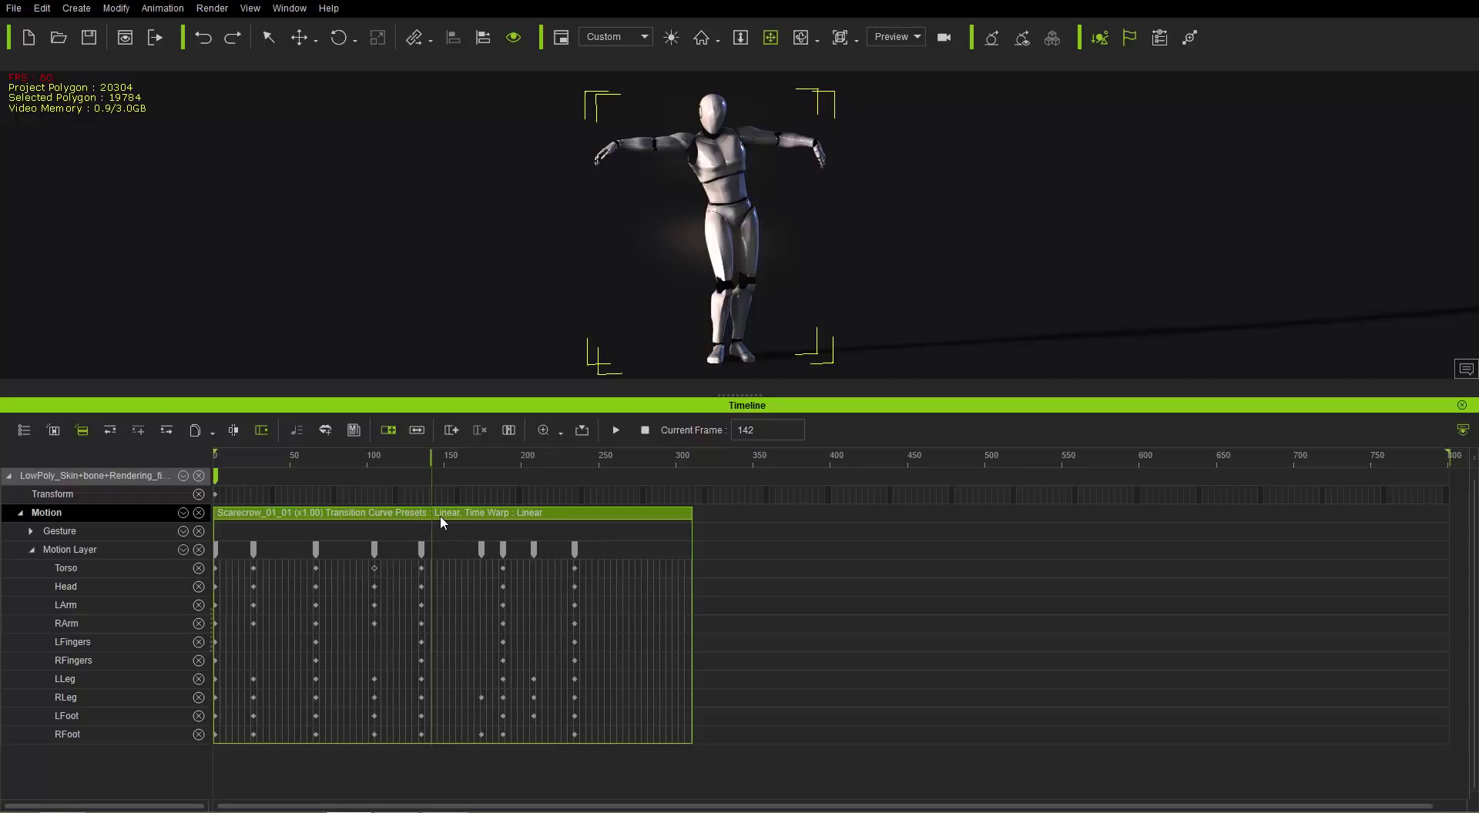
right_click(470, 513)
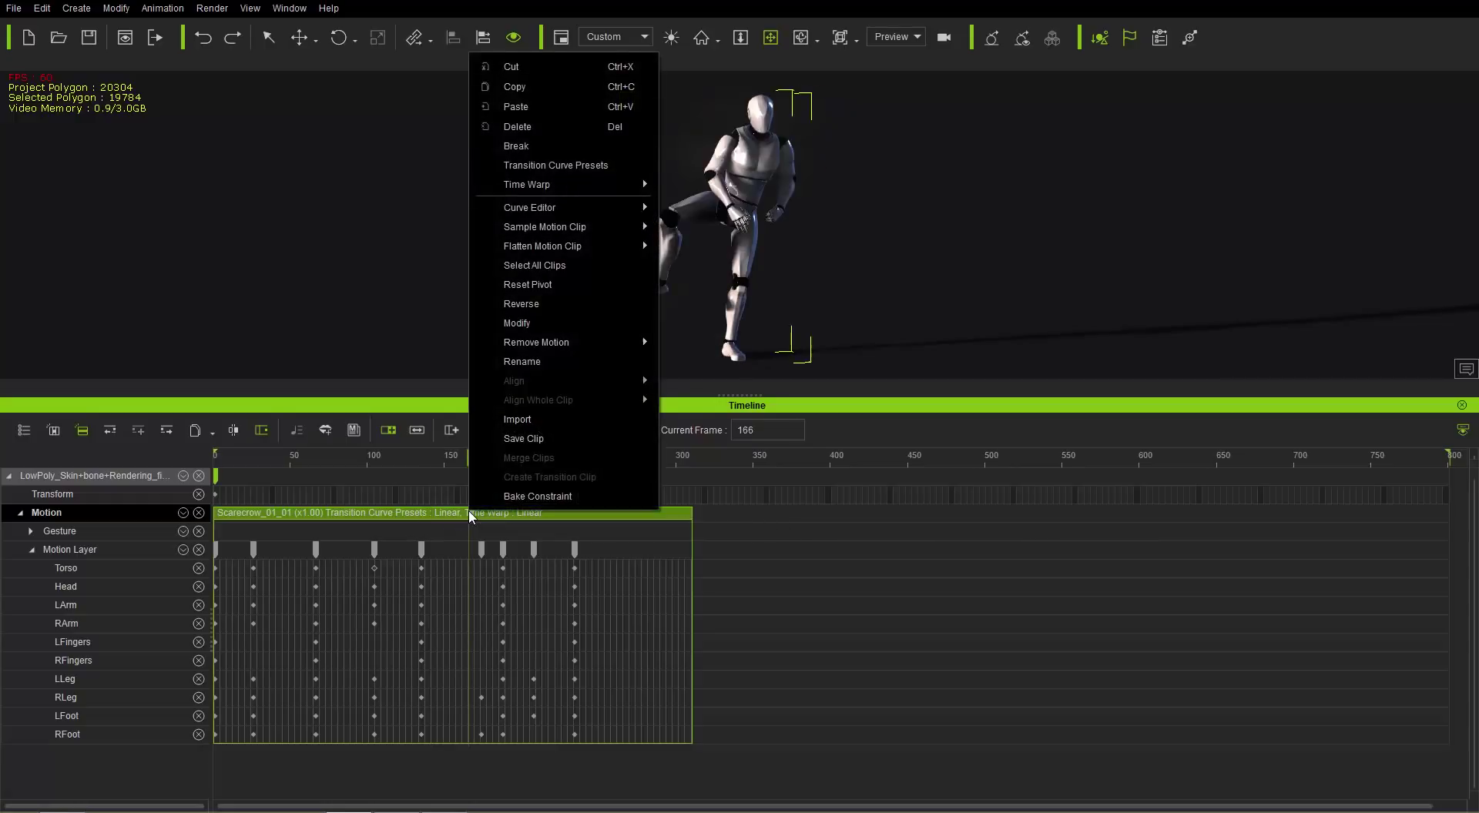
left_click(526, 439)
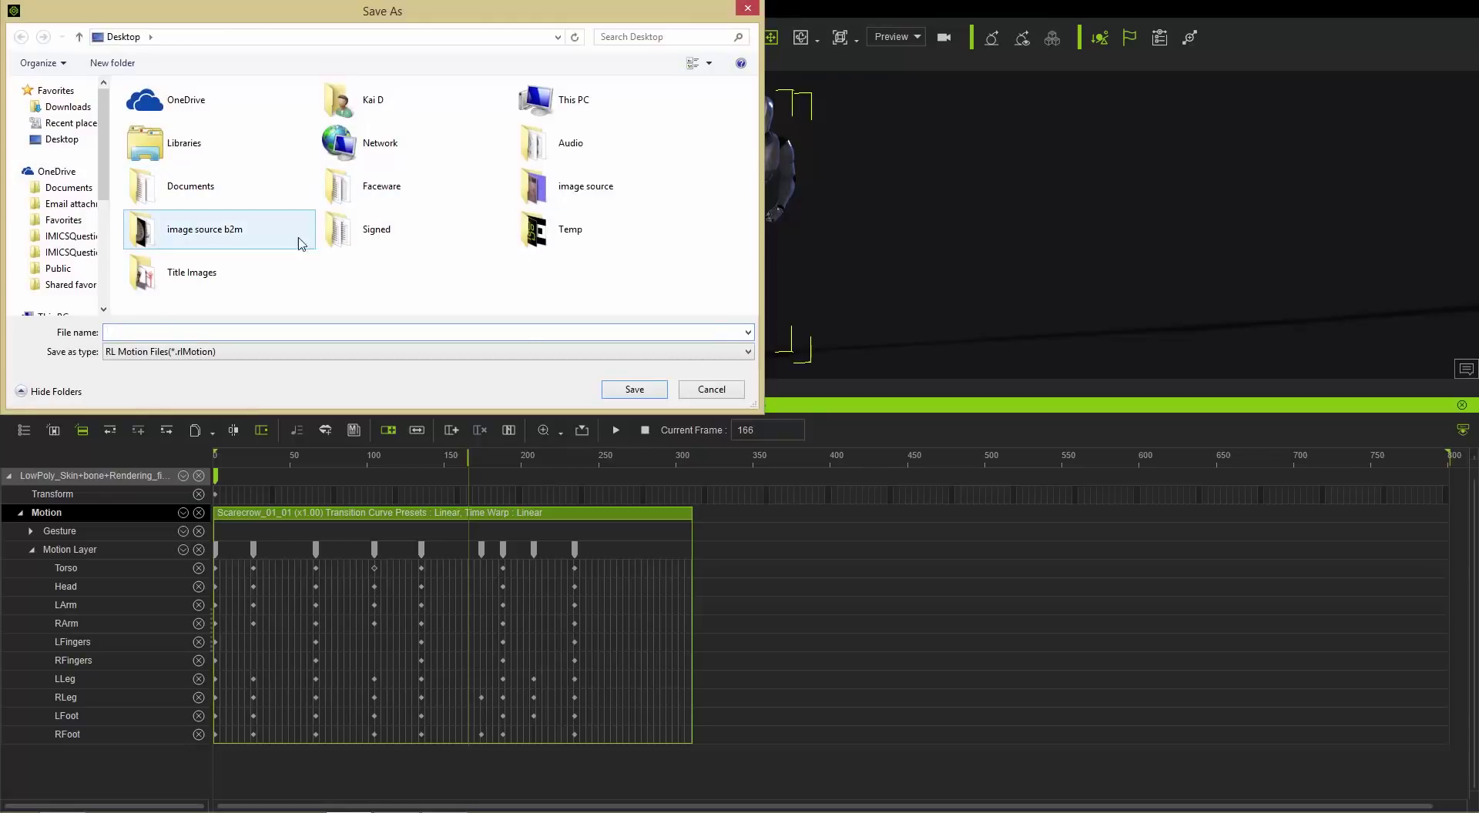
type("7")
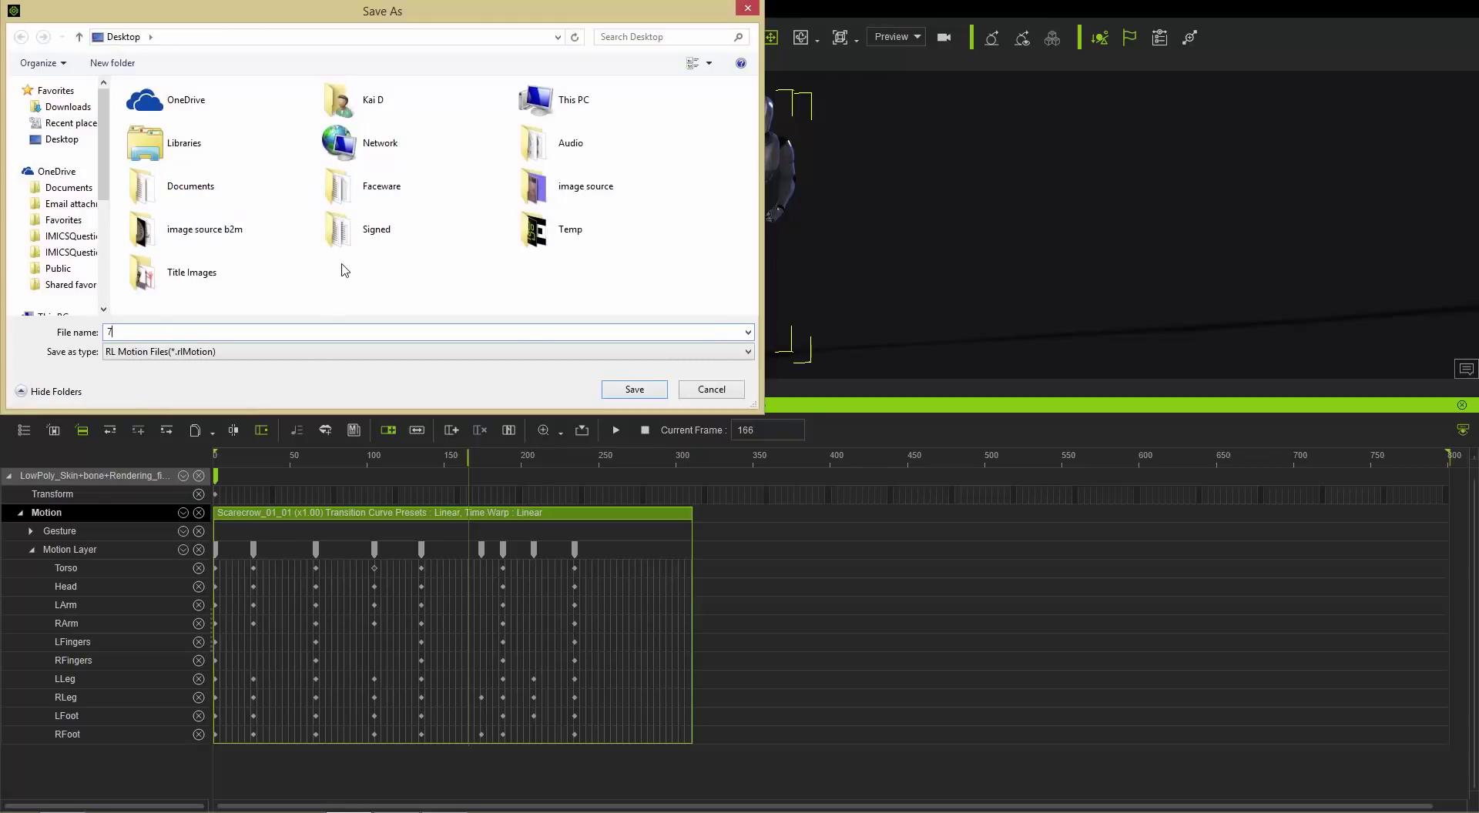
type(".1 Motion")
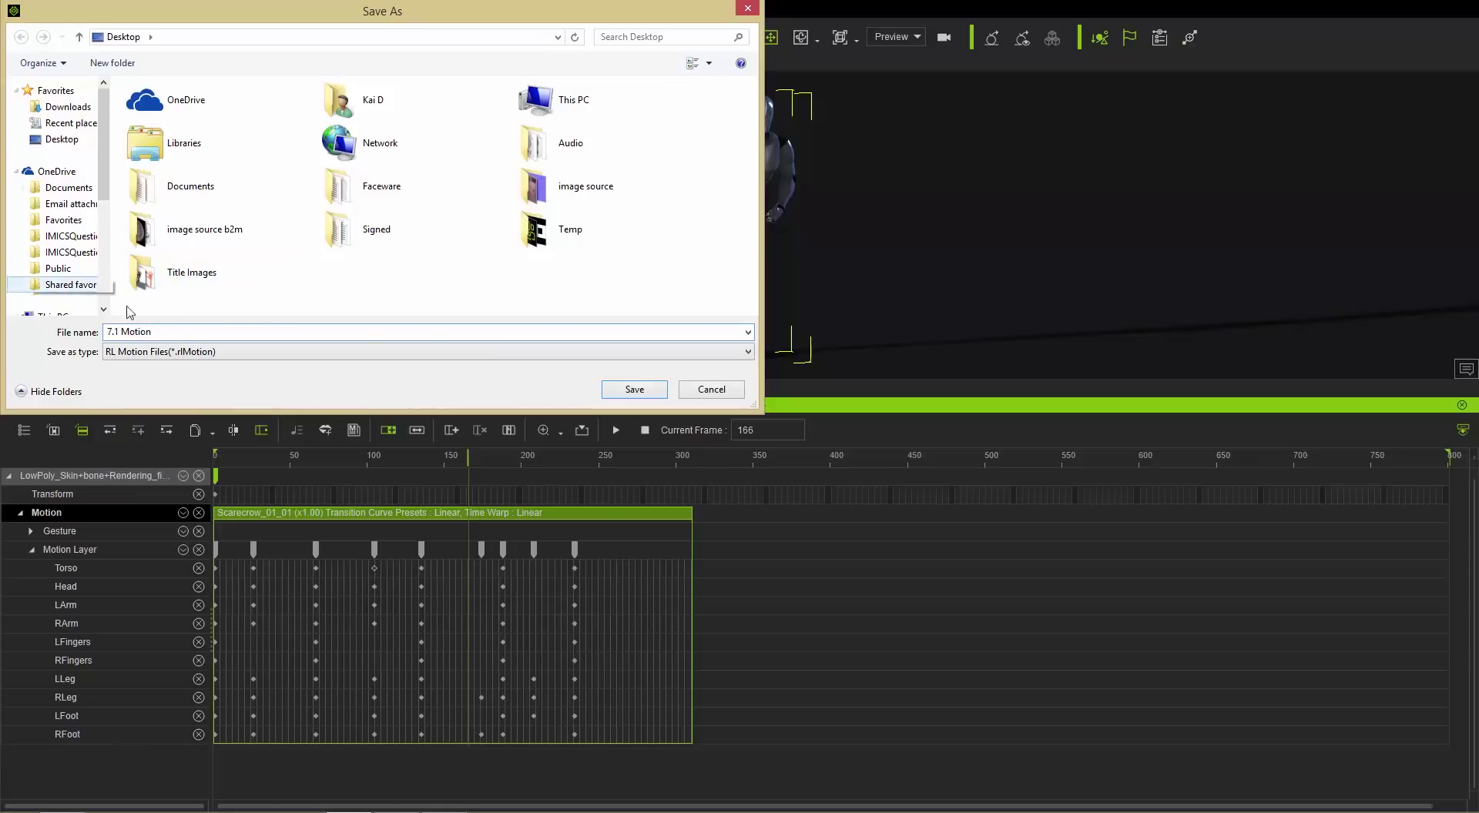
left_click(630, 389)
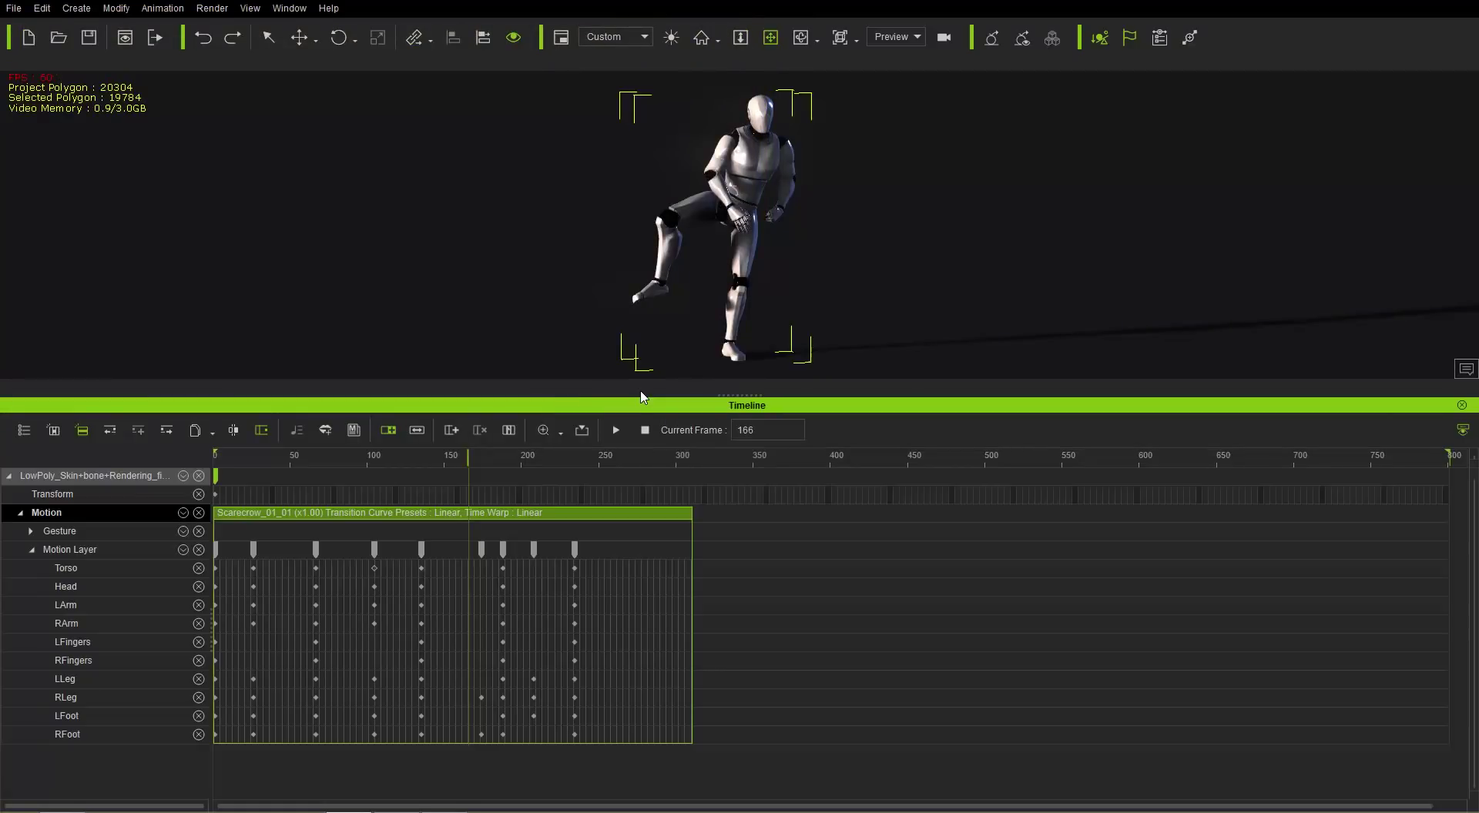
Step: Switch to the desktop and bring the saved 7.1 Motion file into the iClone timeline at frame 374
key("super+d")
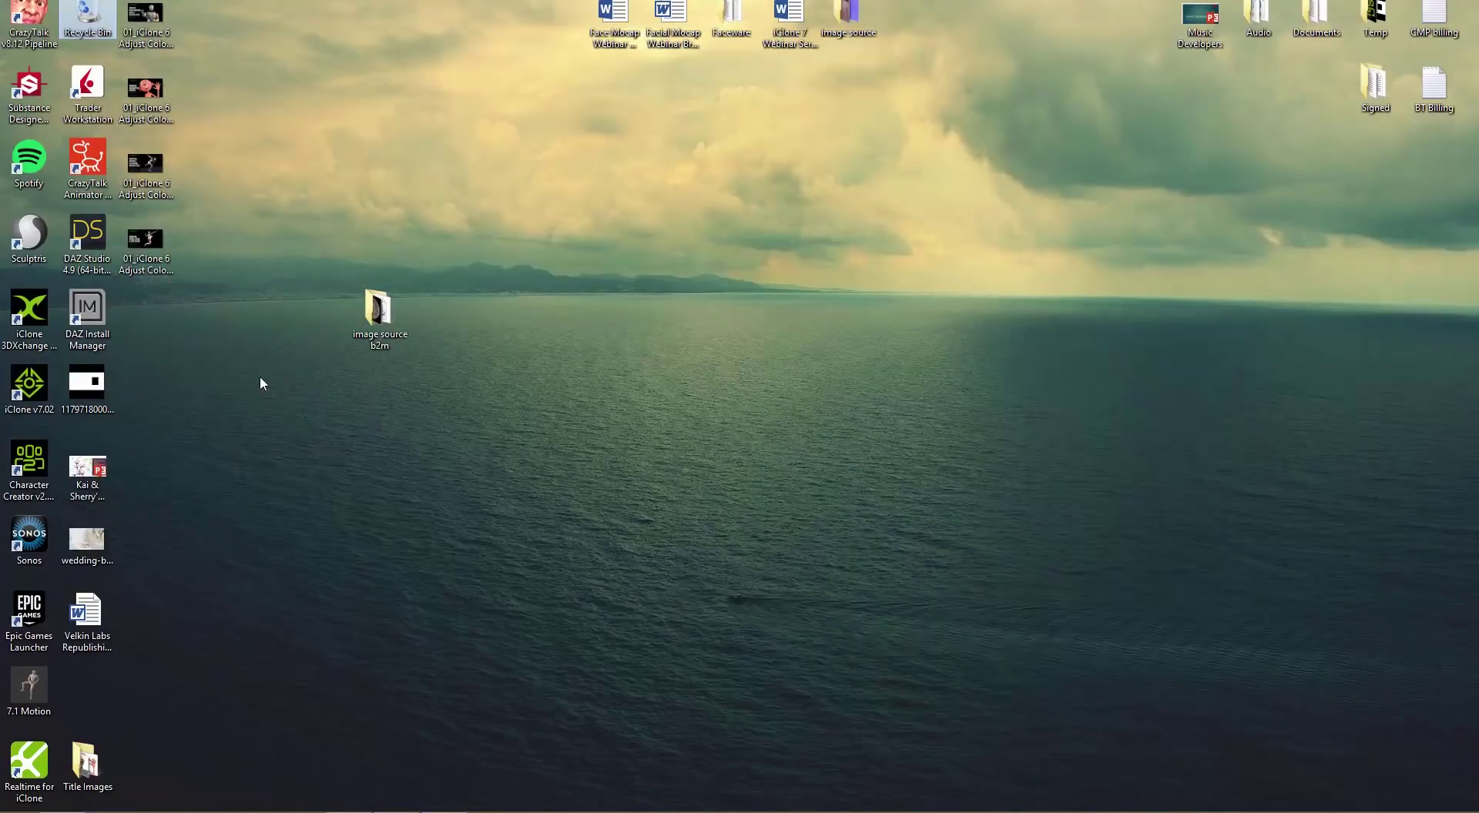
left_click_drag(29, 688, 609, 610)
key("alt+Tab")
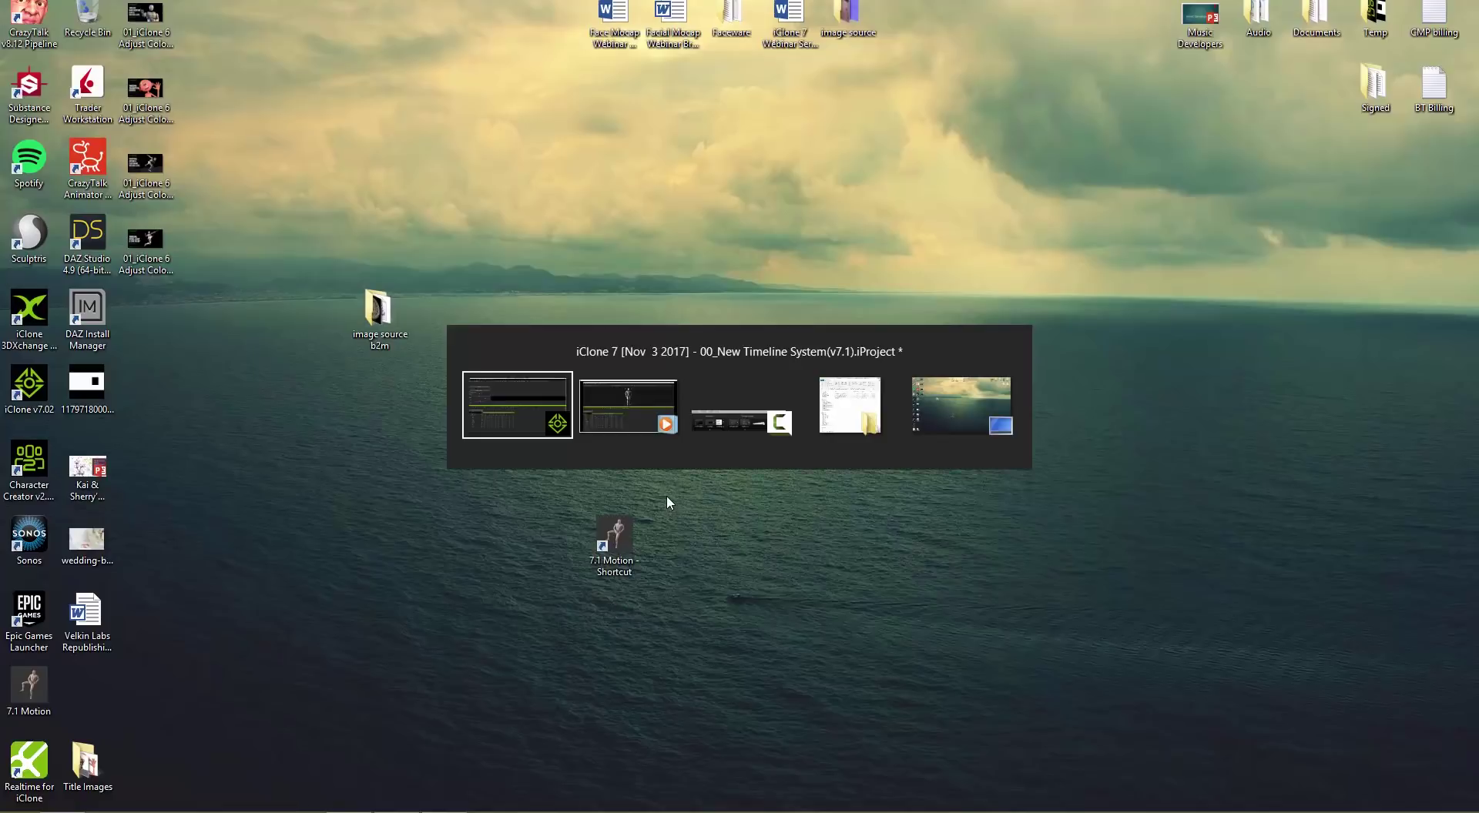
key("alt+Tab")
key("alt+Tab")
key("alt+Tab")
key("alt+Tab")
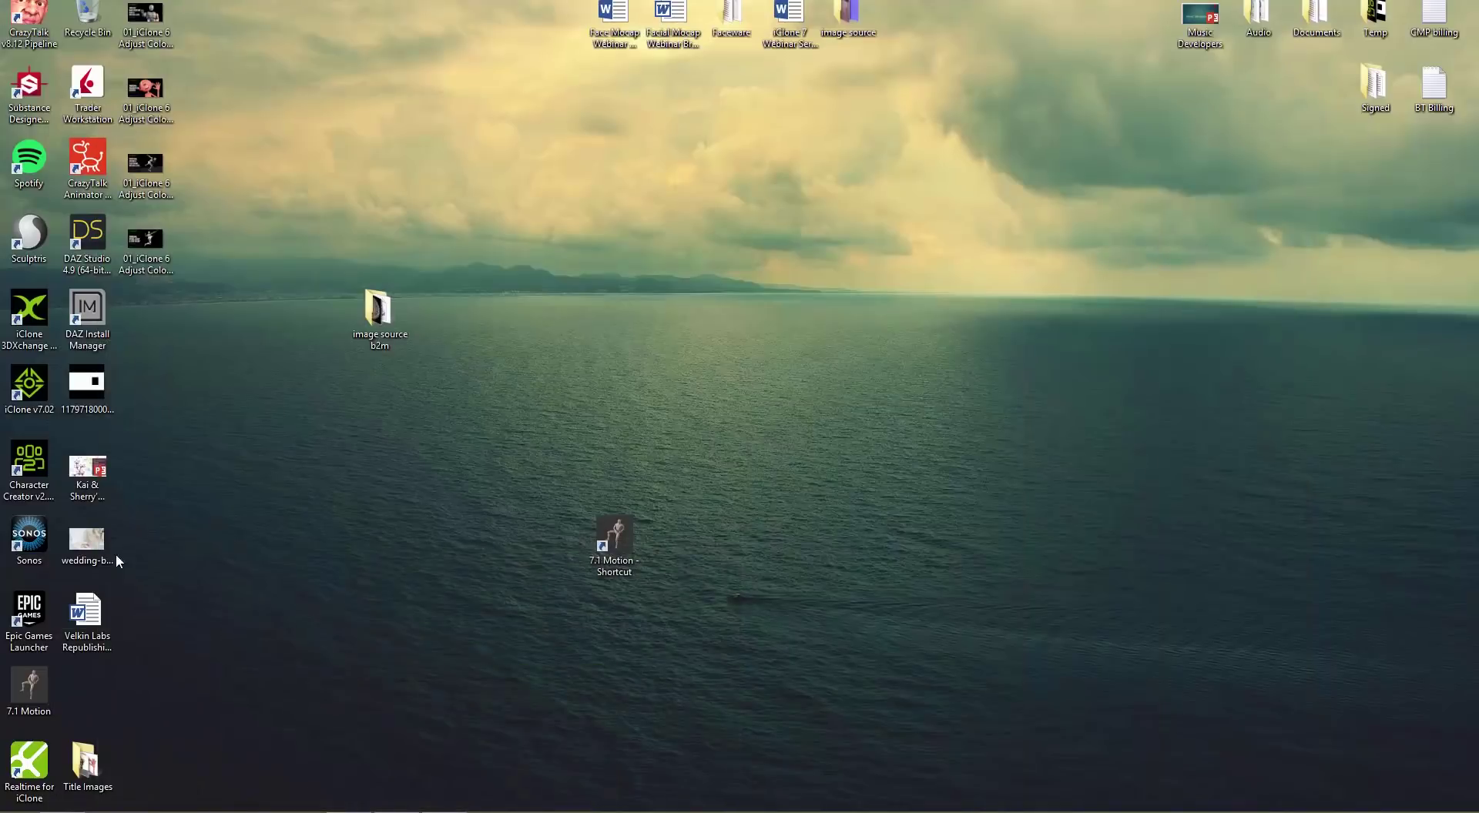
left_click_drag(29, 685, 788, 524, "alt")
key("alt+Tab")
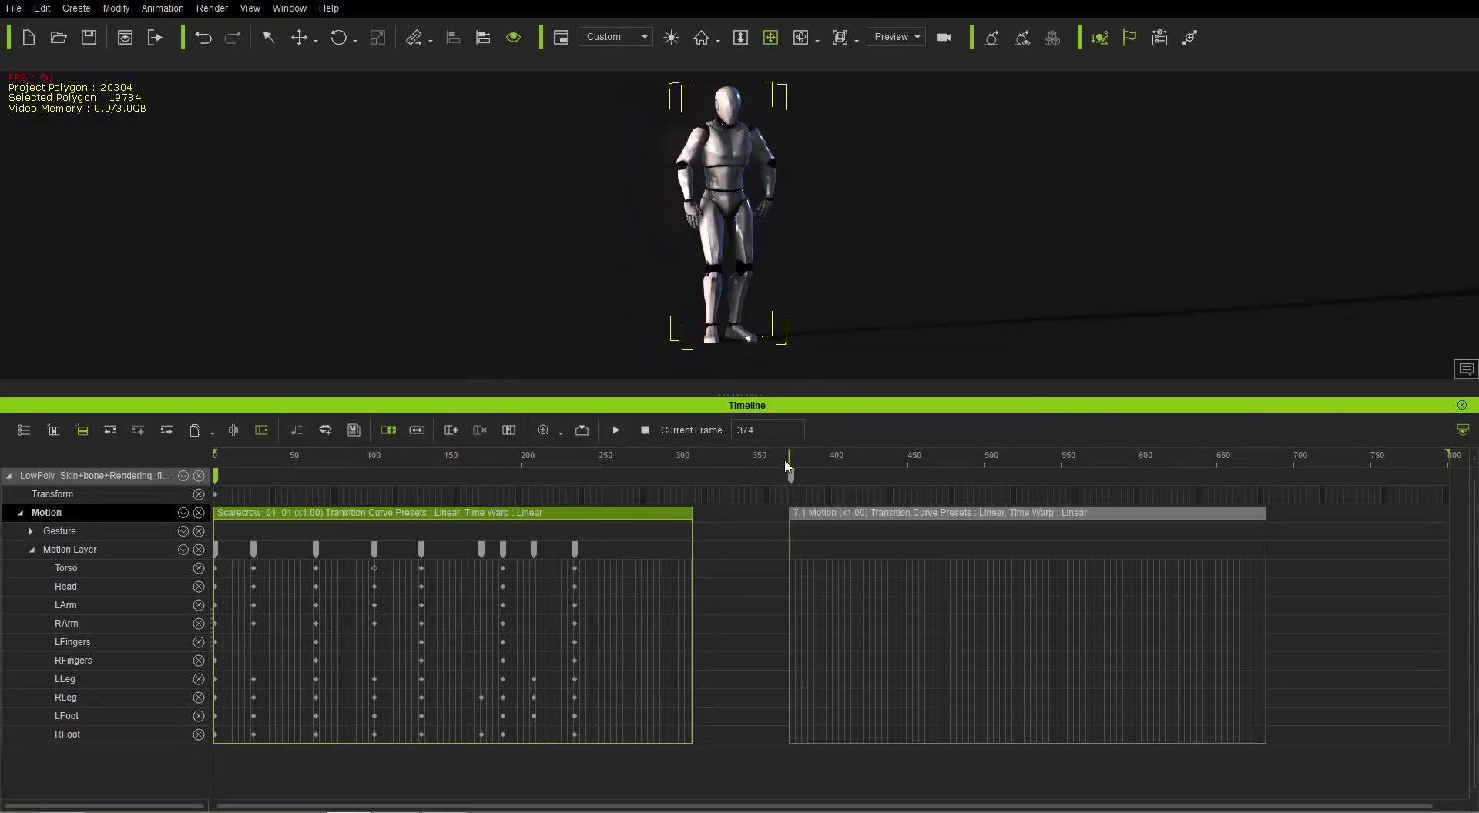
Step: Play the imported 7.1 Motion clip and compare it with the original Scarecrow_01_01 clip
left_click_drag(779, 455, 758, 455)
key("space")
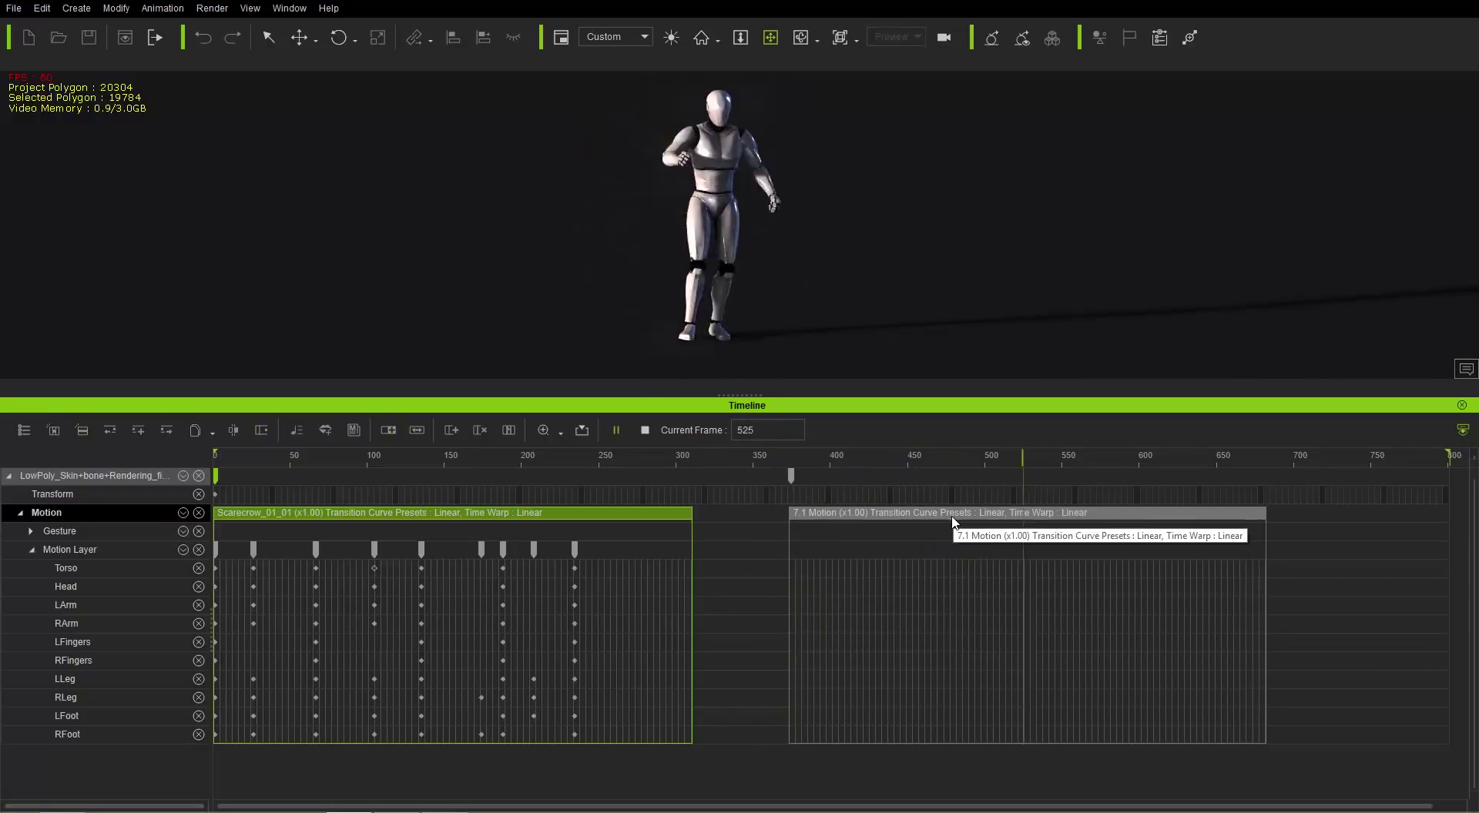
left_click(510, 516)
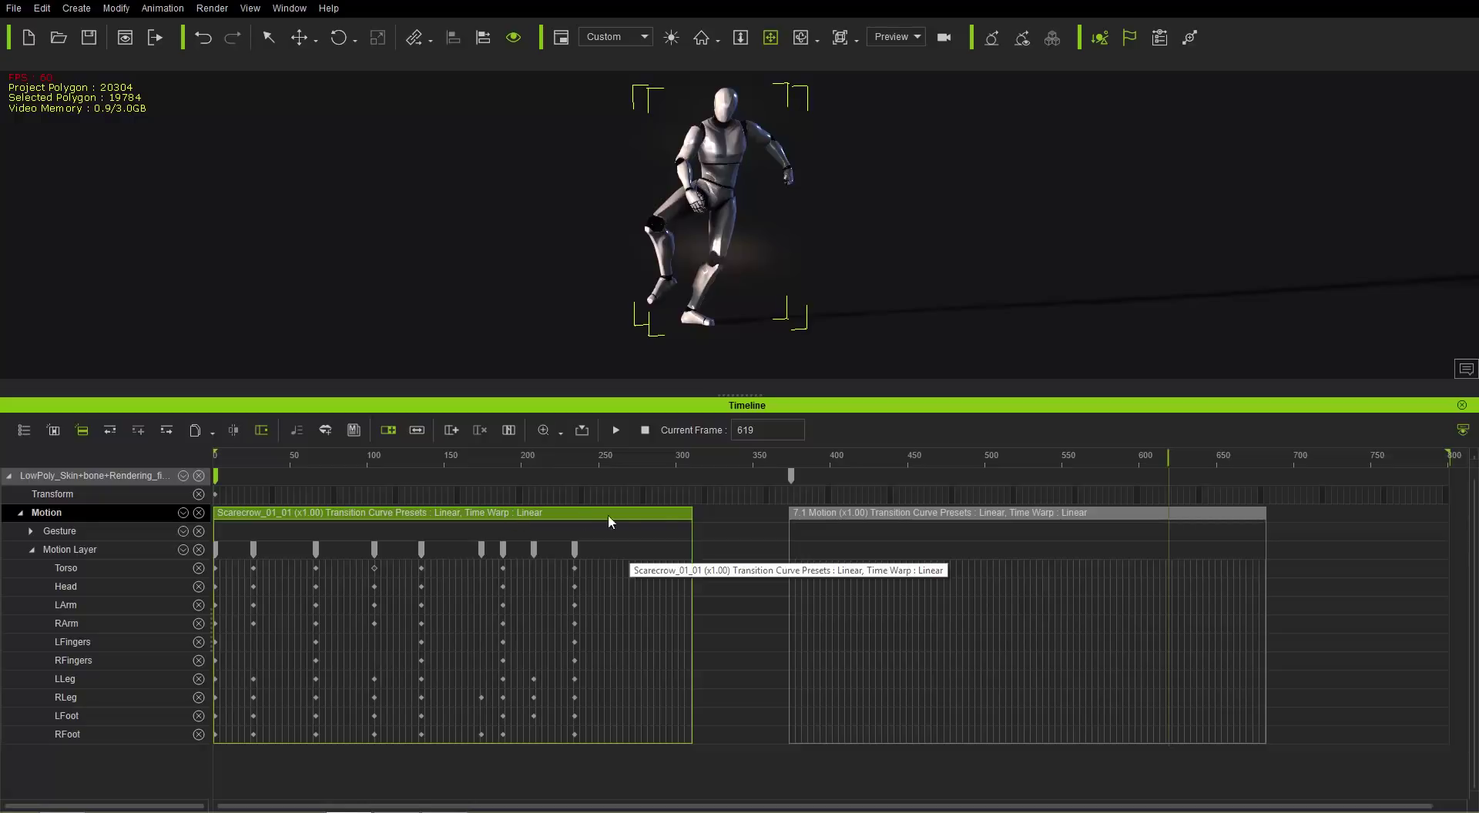
left_click(1023, 523)
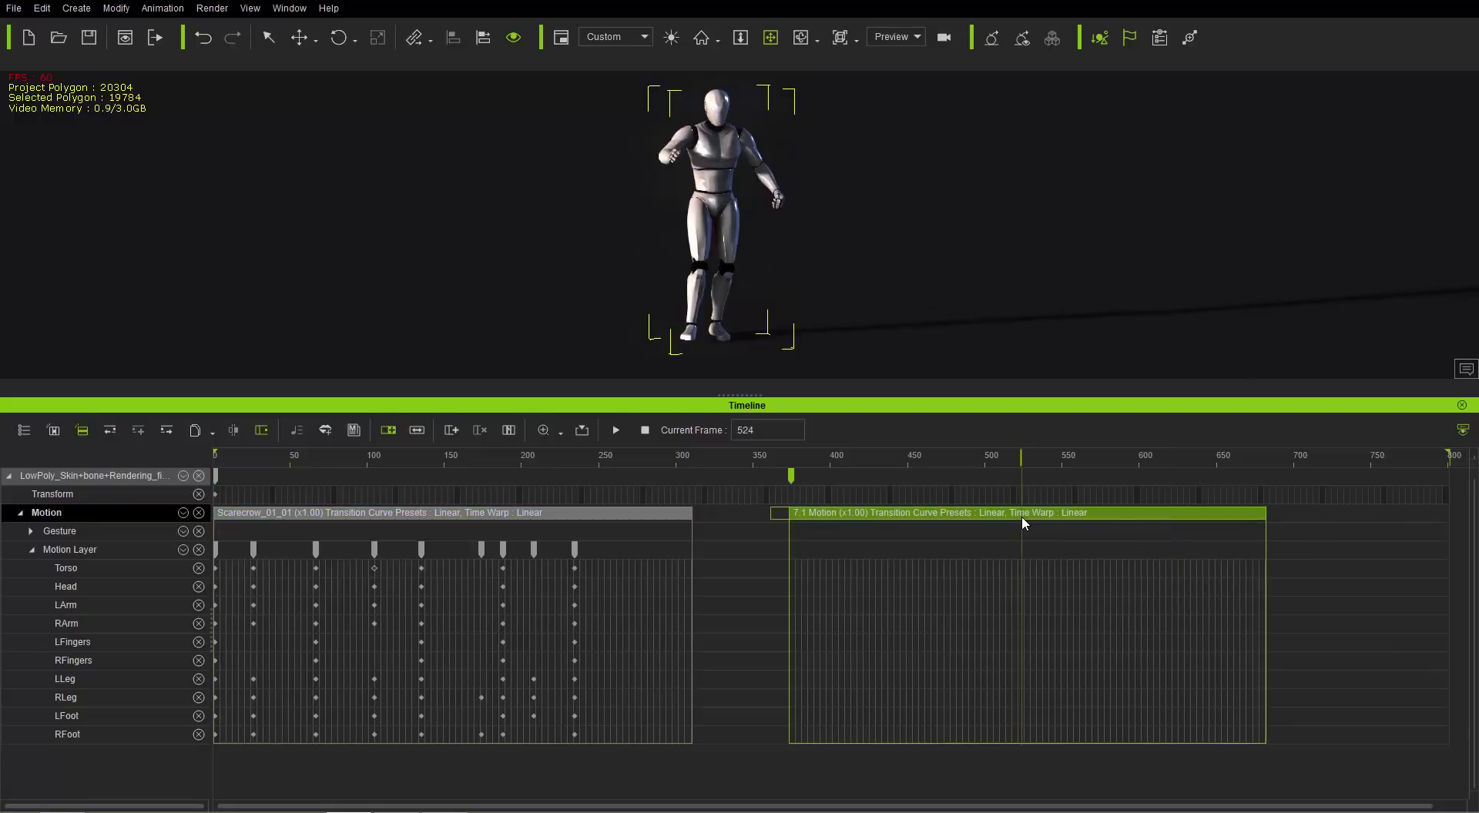
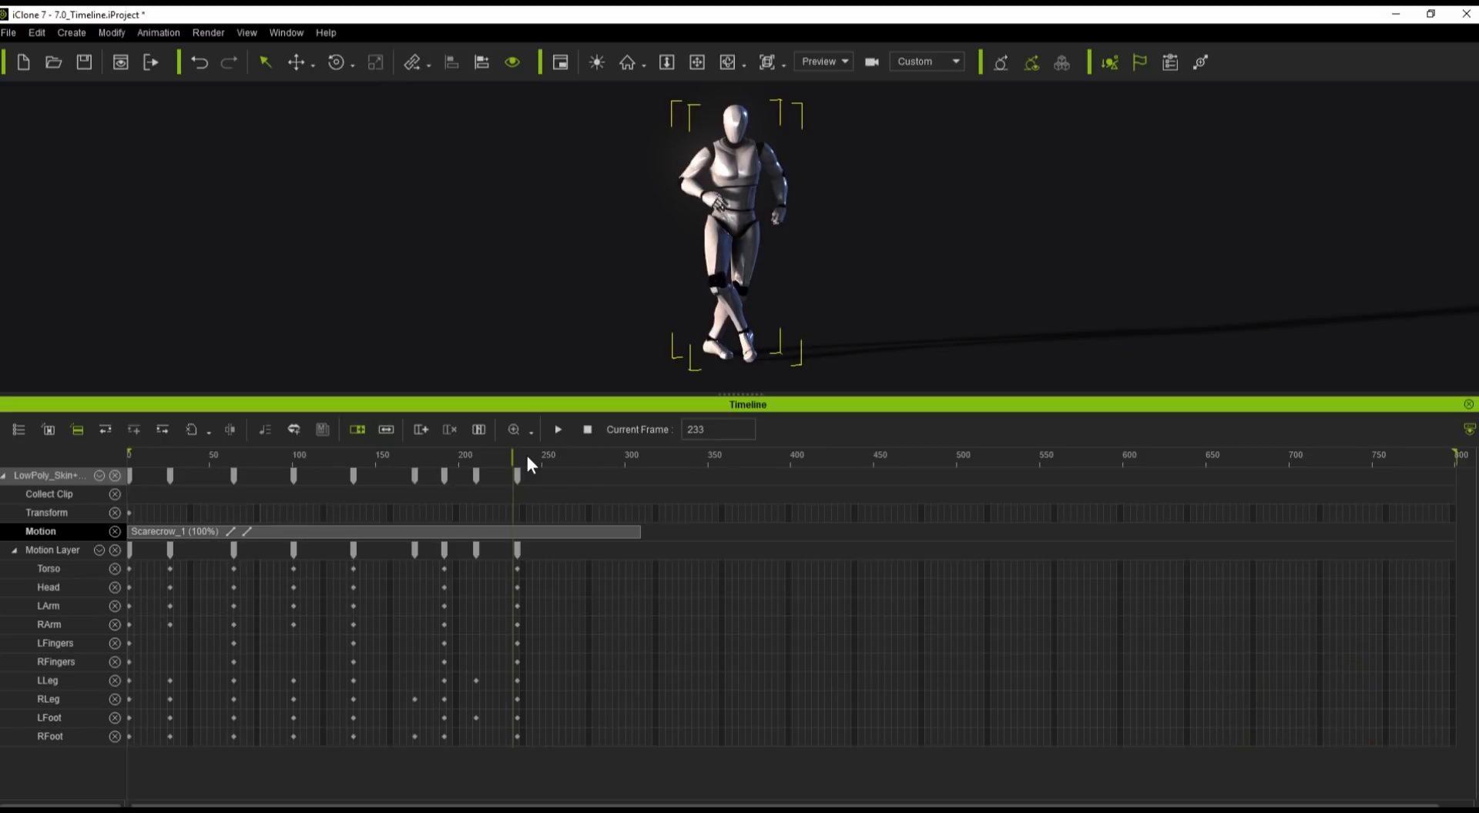
Step: In the 7.0 project, add a torso motion layer key at frame 346 and lower the character's hips
left_click_drag(527, 456, 713, 485)
double_click(699, 570)
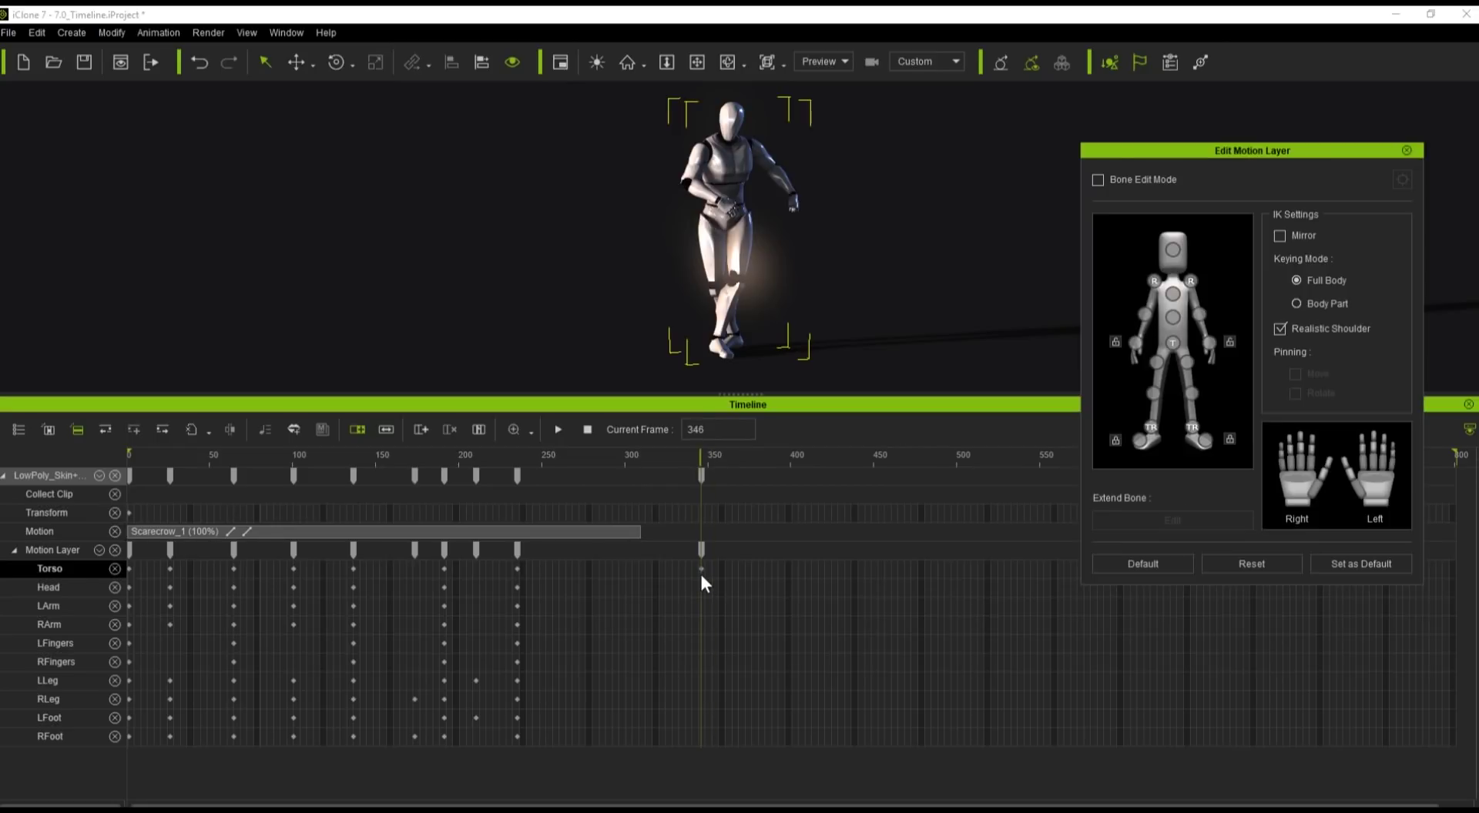
left_click(1173, 343)
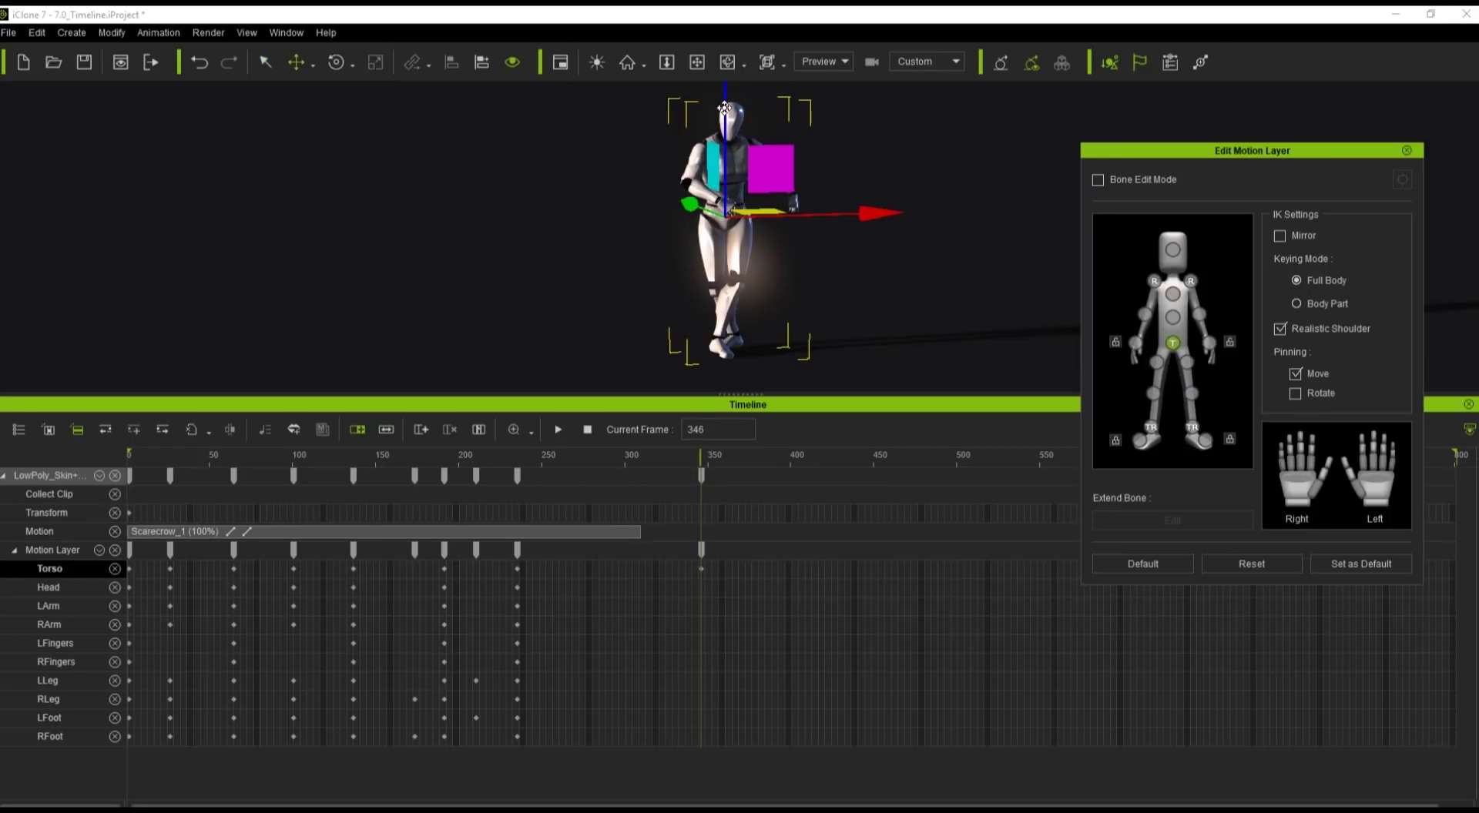
left_click_drag(731, 115, 738, 139)
Step: Raise the character's hips back to standing height at frame 397, close the motion layer editor, and scrub through the new keys
left_click_drag(731, 457, 785, 459)
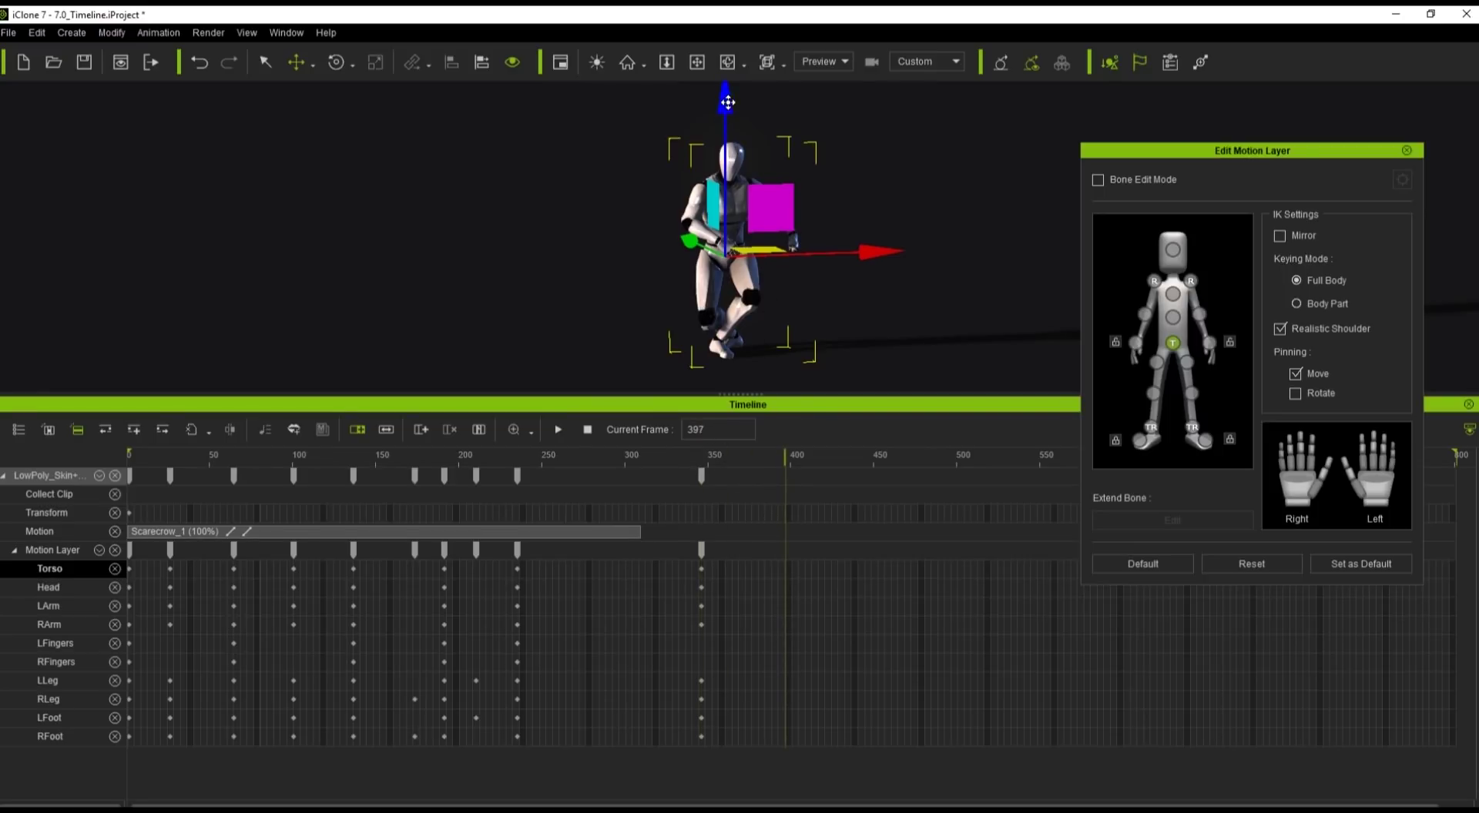
left_click_drag(728, 107, 727, 61)
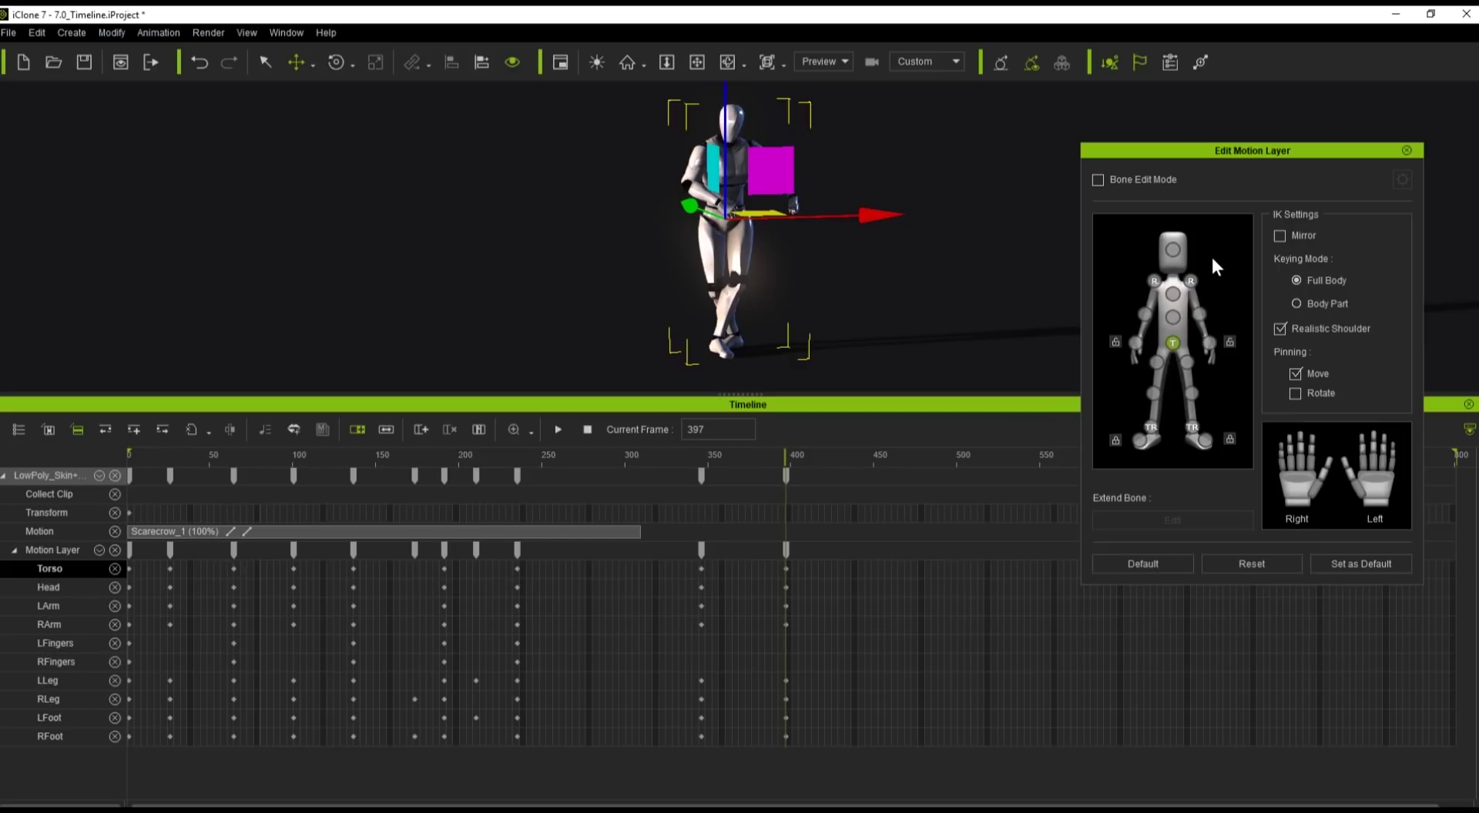
left_click(1406, 150)
left_click_drag(678, 462, 803, 462)
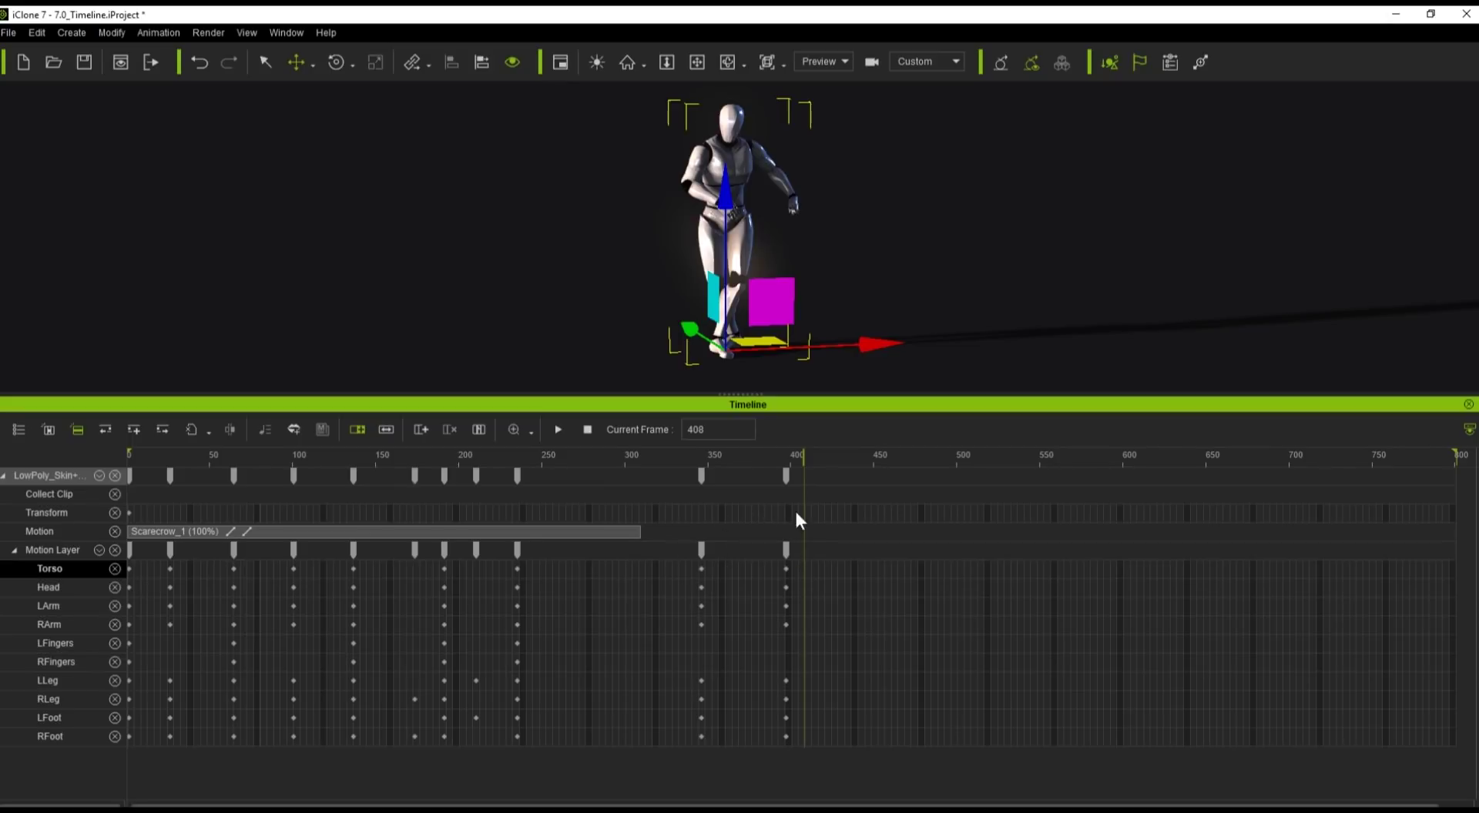
left_click_drag(805, 543, 833, 552)
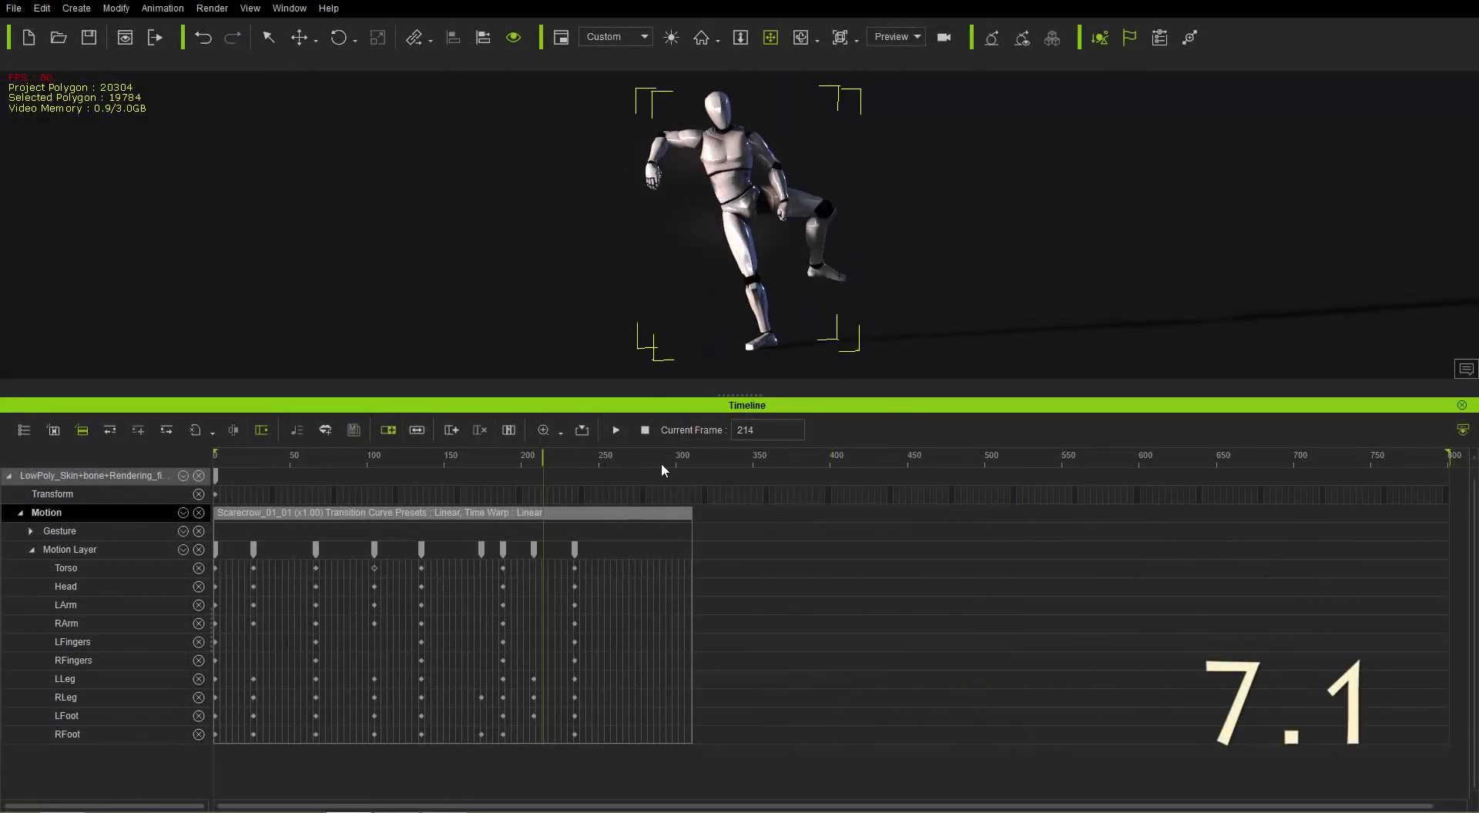
Step: In the 7.1 project, play the Scarecrow_01_01 clip past its end into the empty area of the timeline
left_click_drag(422, 451, 442, 460)
key("space")
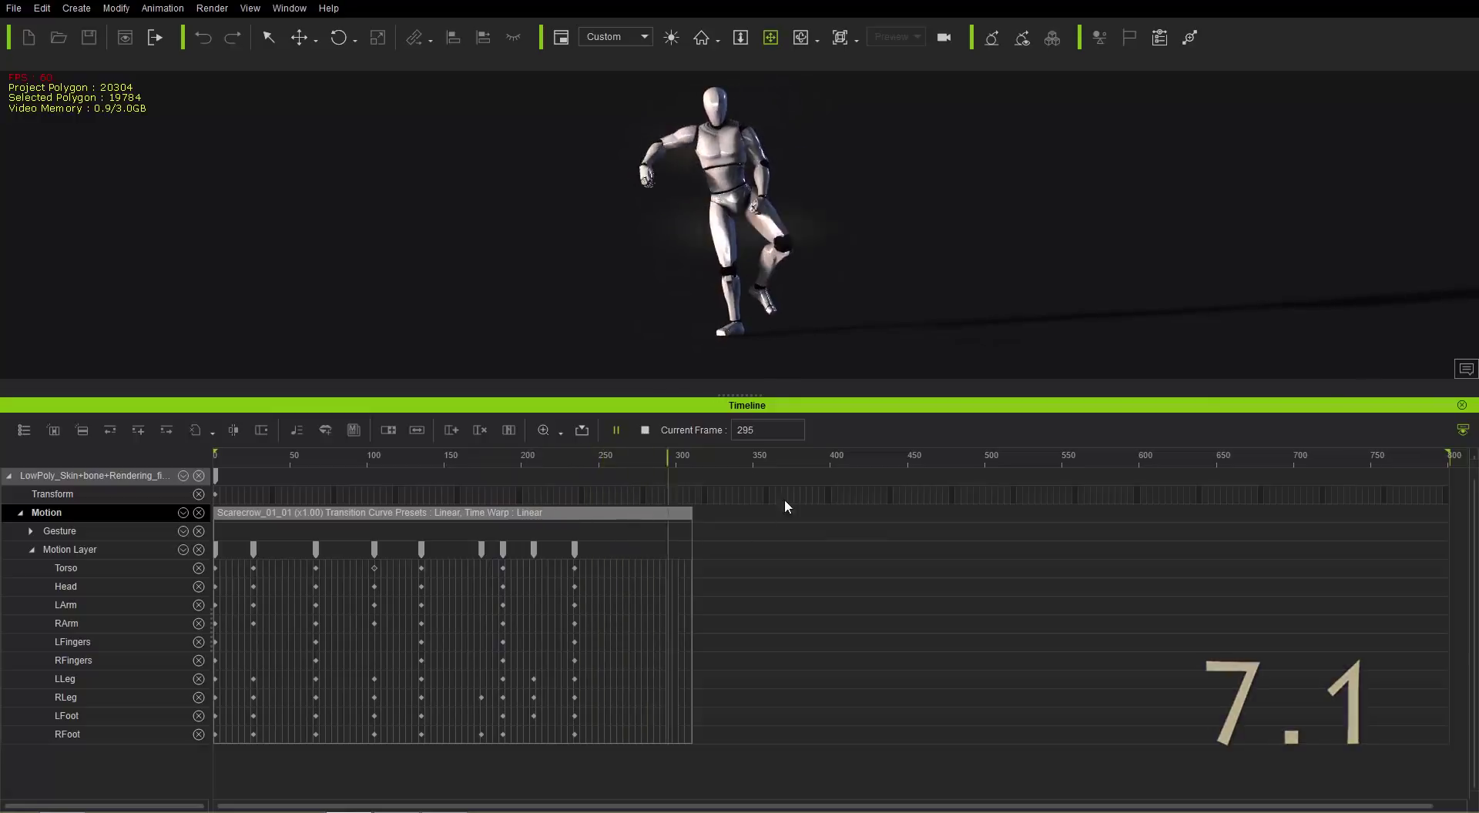
key("space")
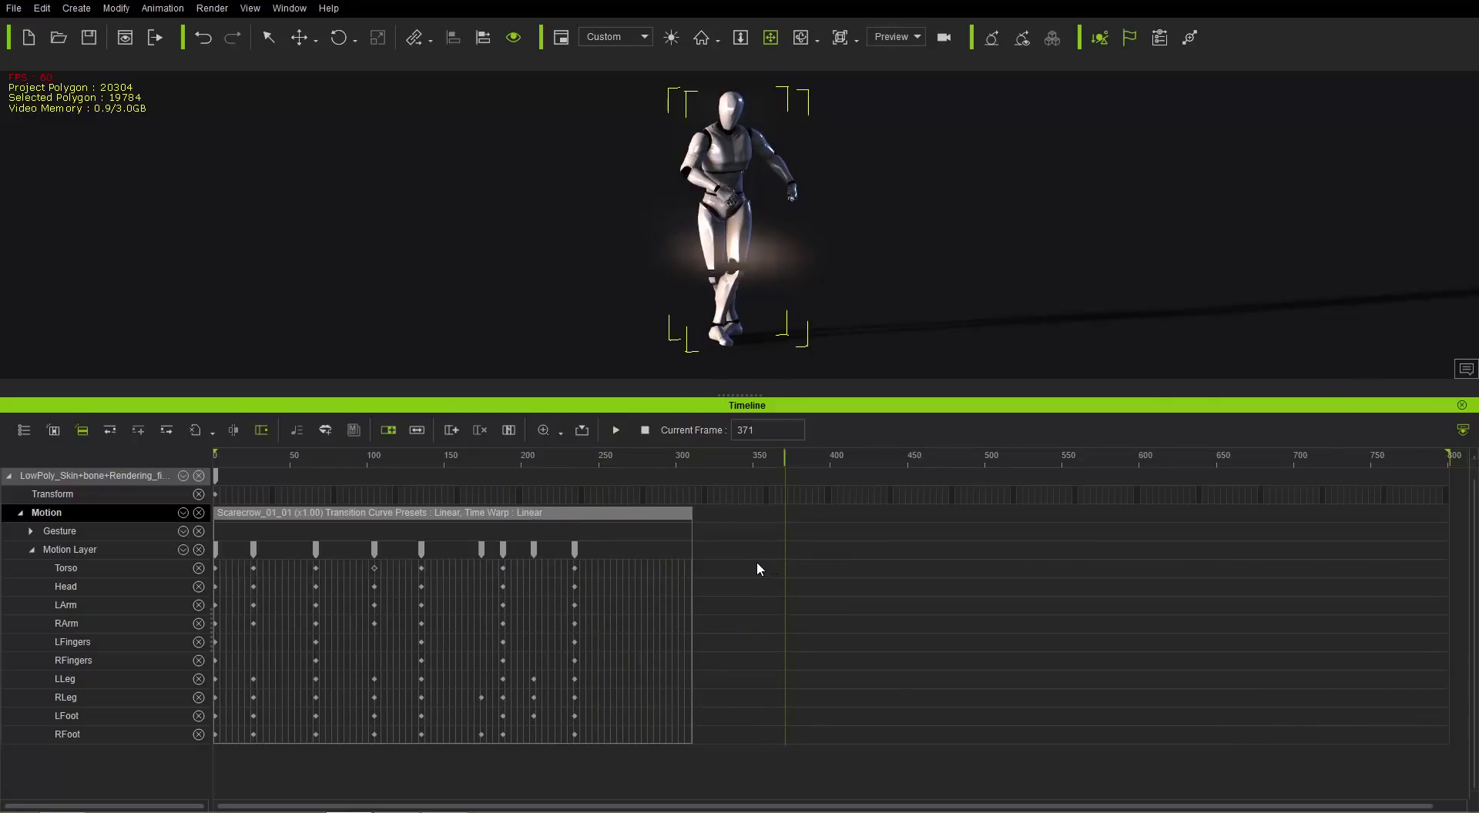
Step: Add a torso motion layer key beyond the clip's end at frame 352 and lower the character's hips
left_click(757, 566)
double_click(757, 565)
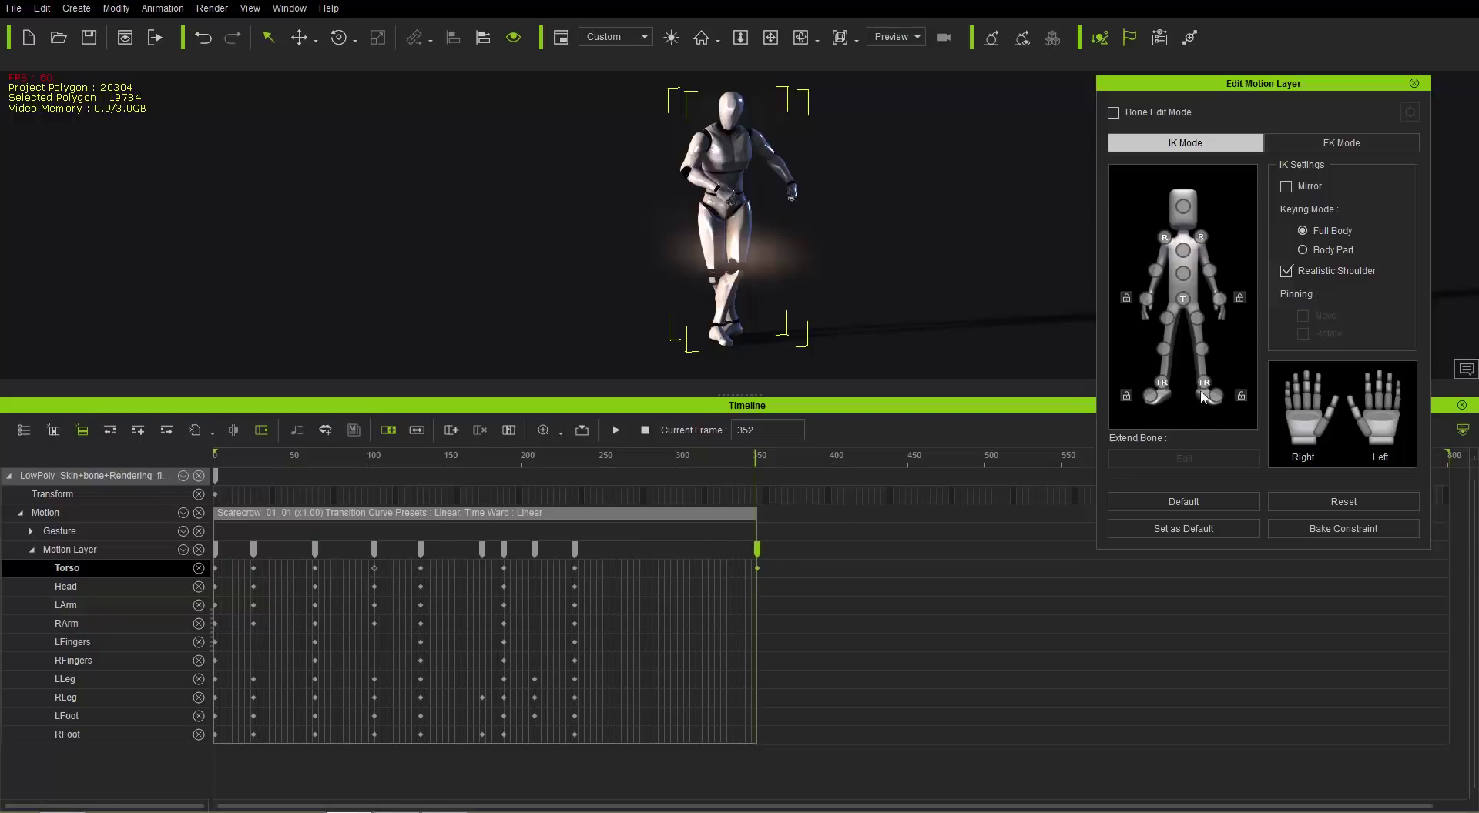
left_click(1182, 299)
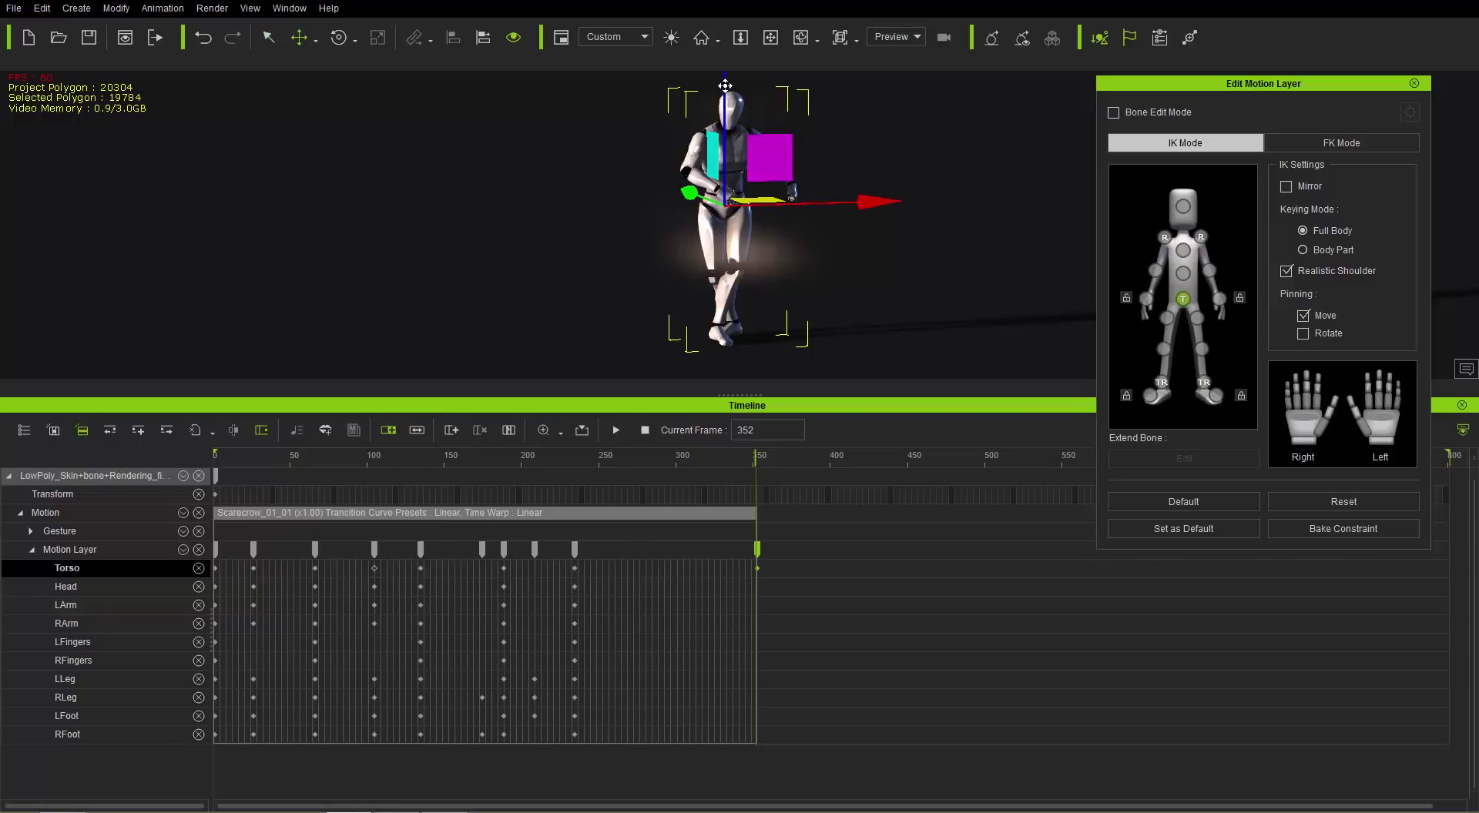
left_click_drag(725, 85, 724, 118)
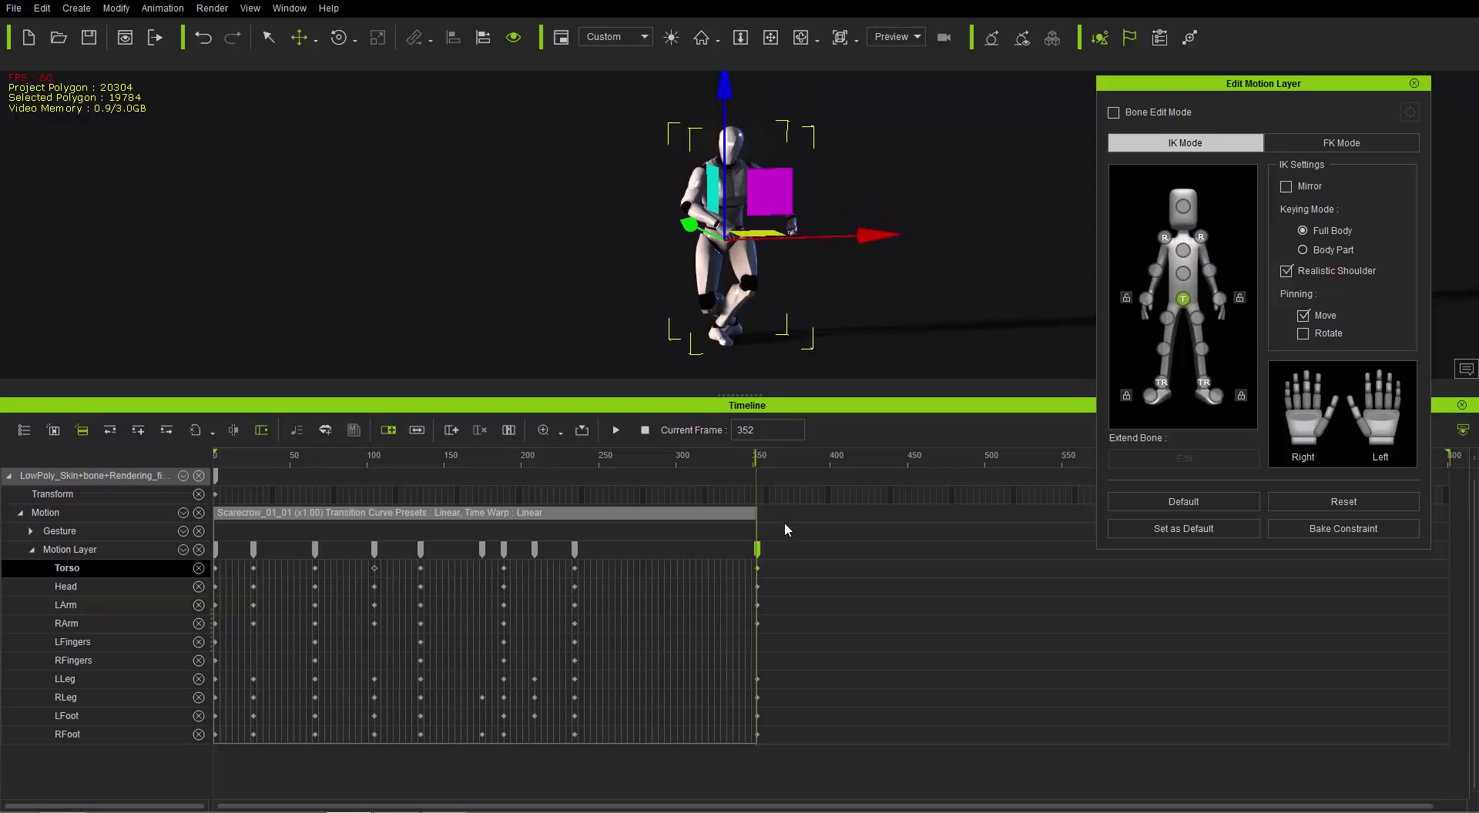
Step: Key the hips partly raised at frame 378, and undo both hip keys added beyond the original clip
left_click_drag(814, 455, 796, 469)
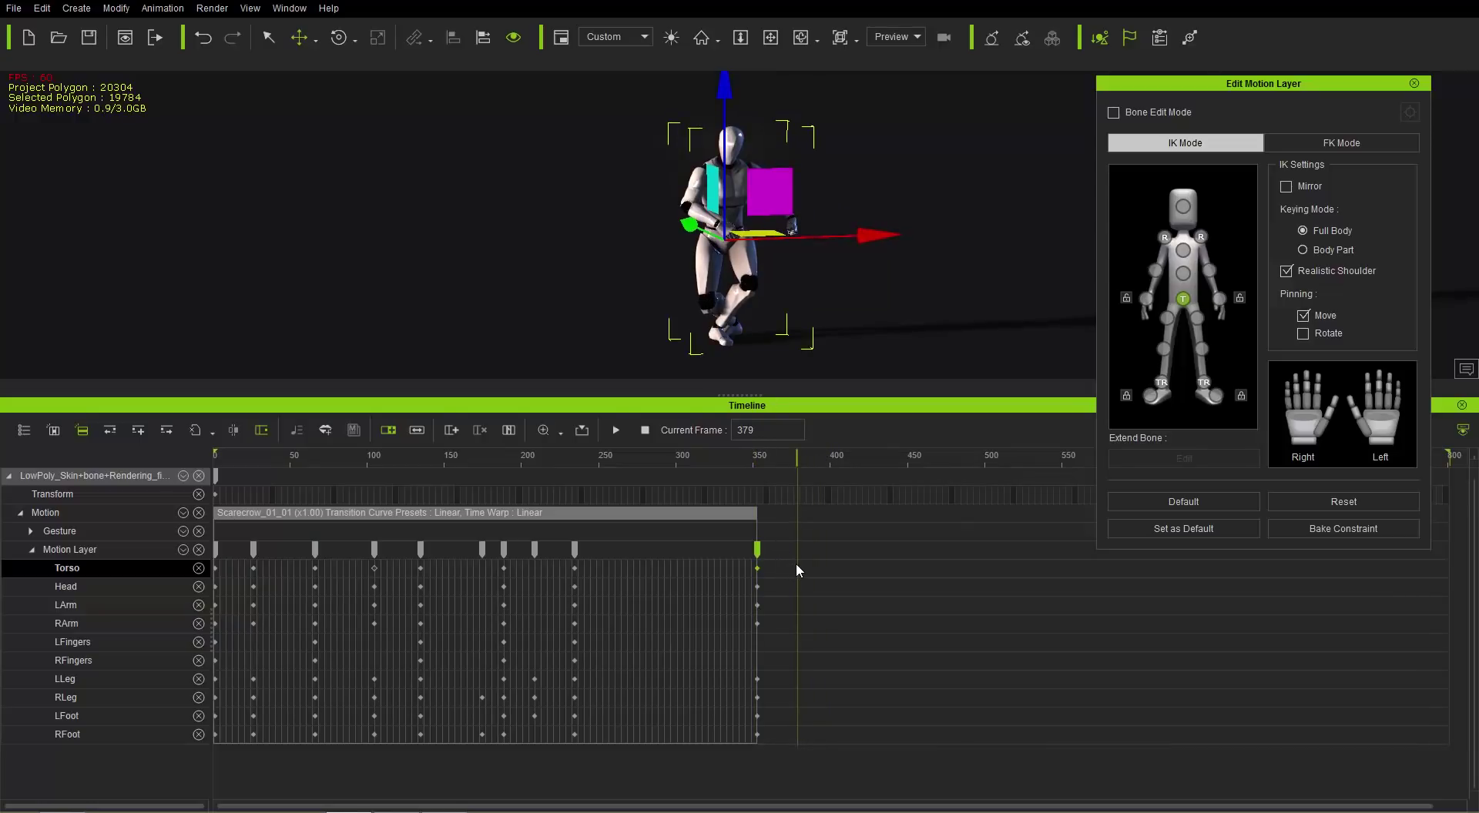
left_click(797, 565)
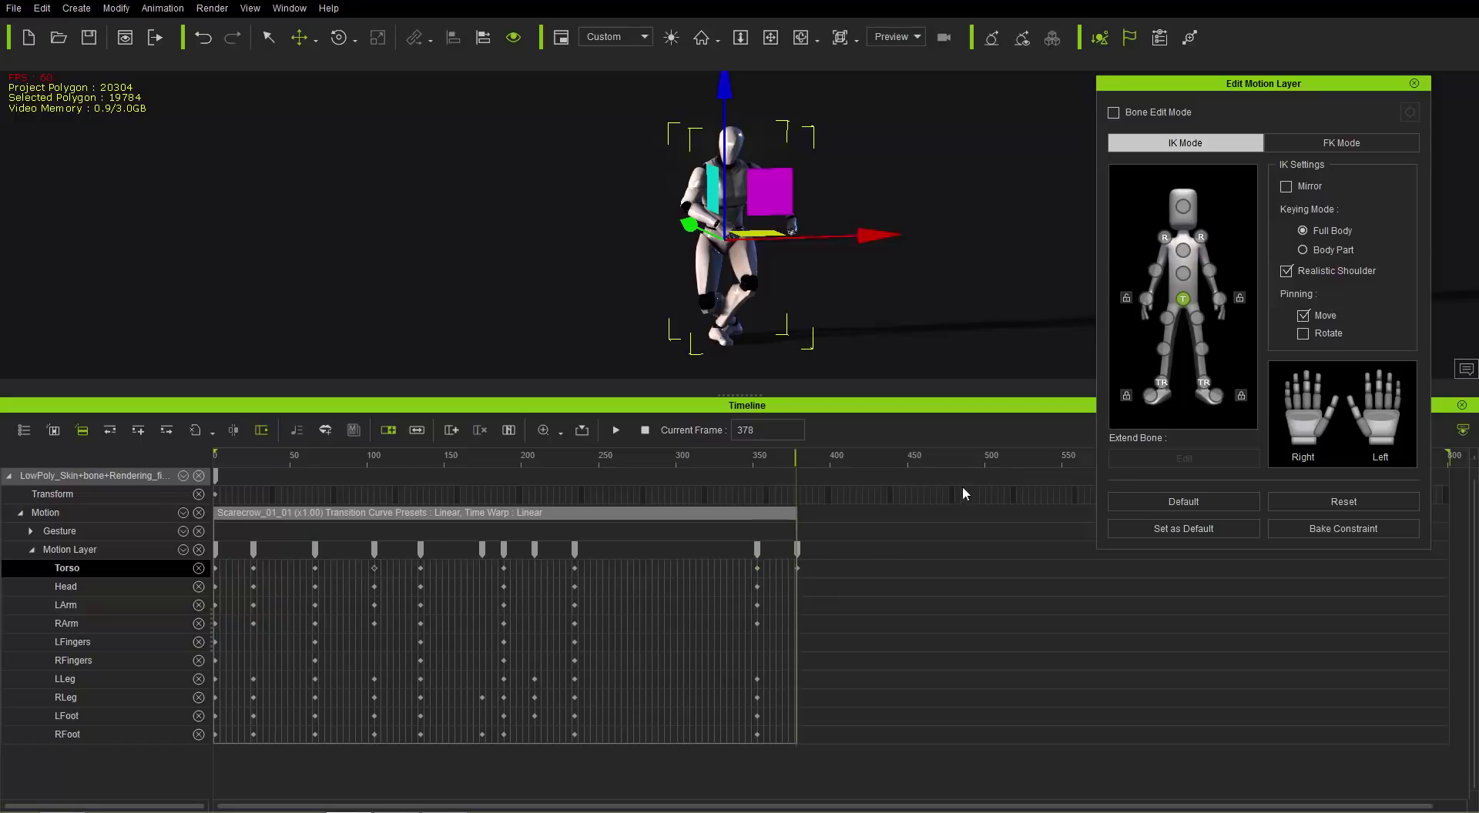
left_click_drag(726, 88, 724, 73)
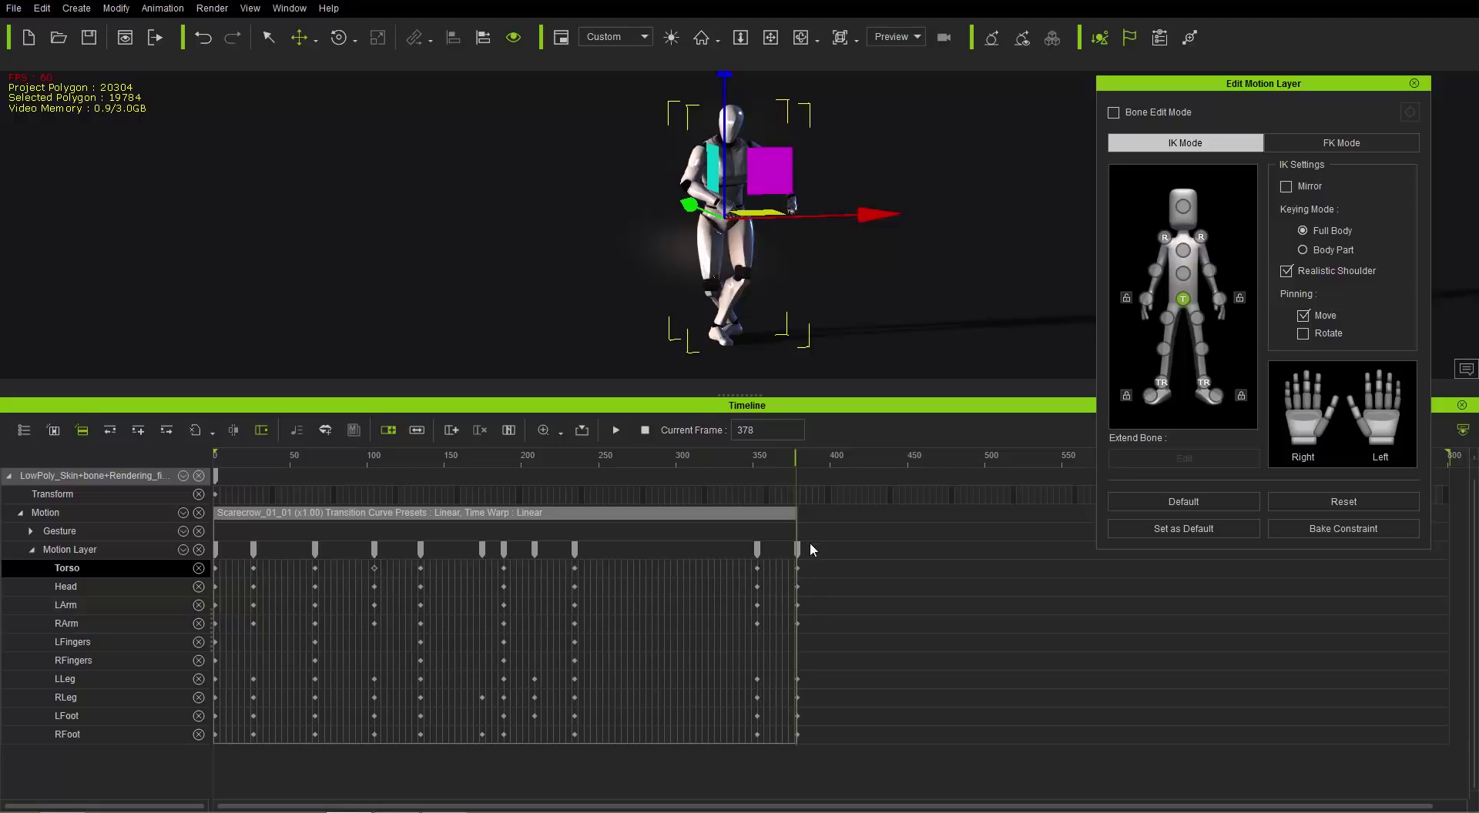
key("ctrl+z")
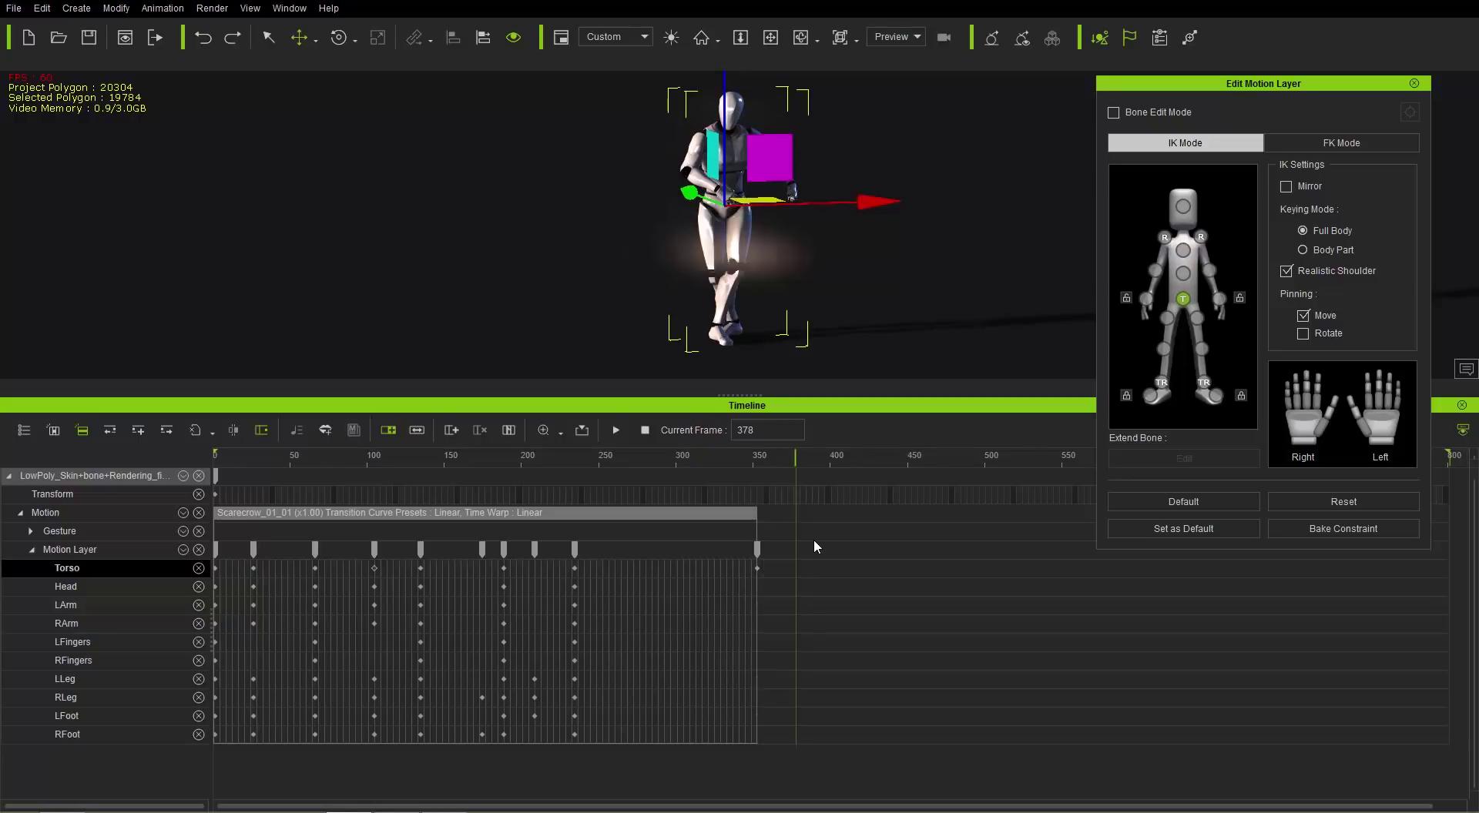
key("ctrl+z")
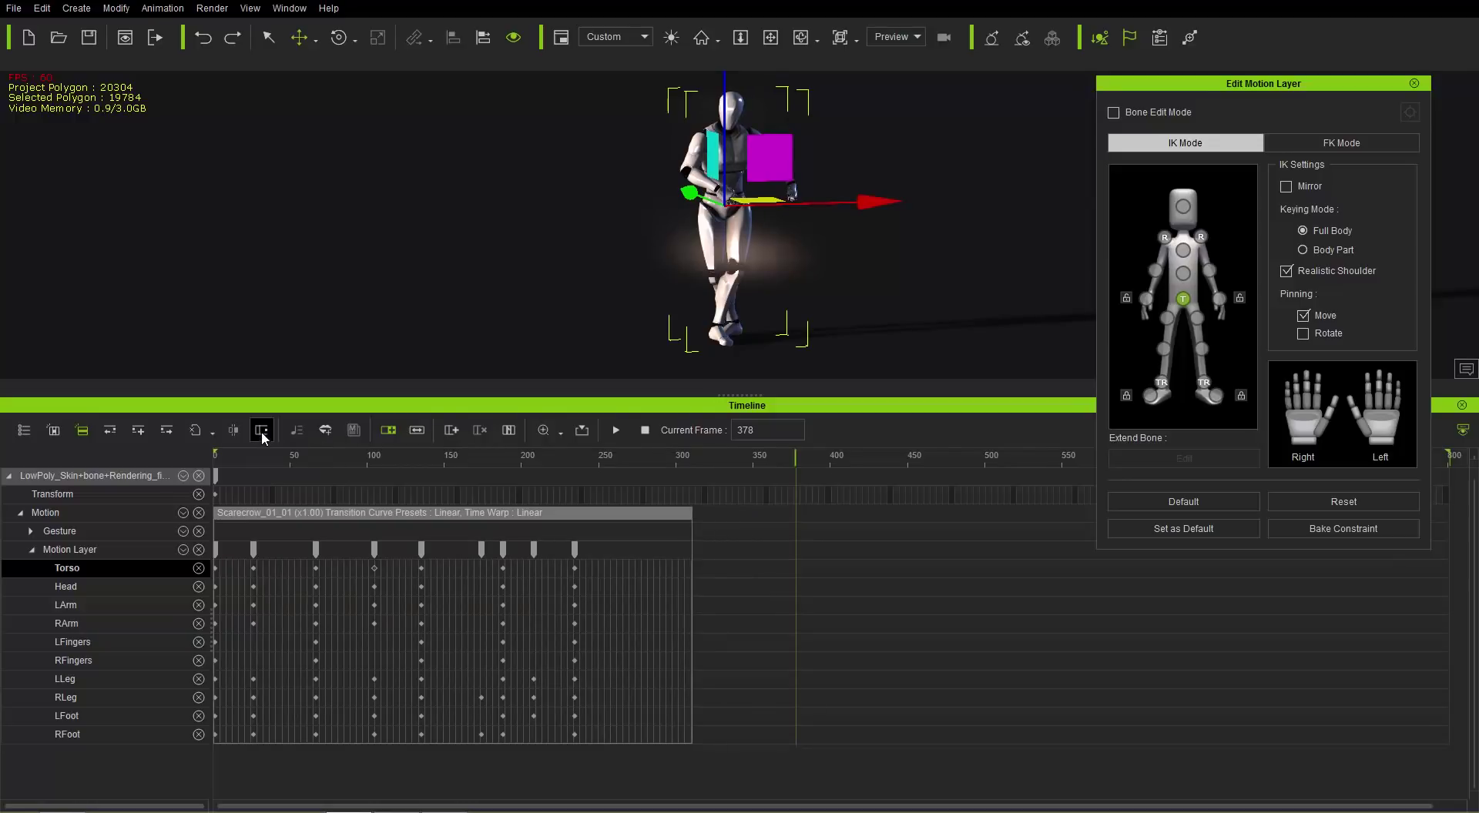
Step: With automatic clip extension turned off, lower the character's hips at frame 345, outside the motion clip
left_click_drag(761, 458, 748, 461)
left_click(745, 568)
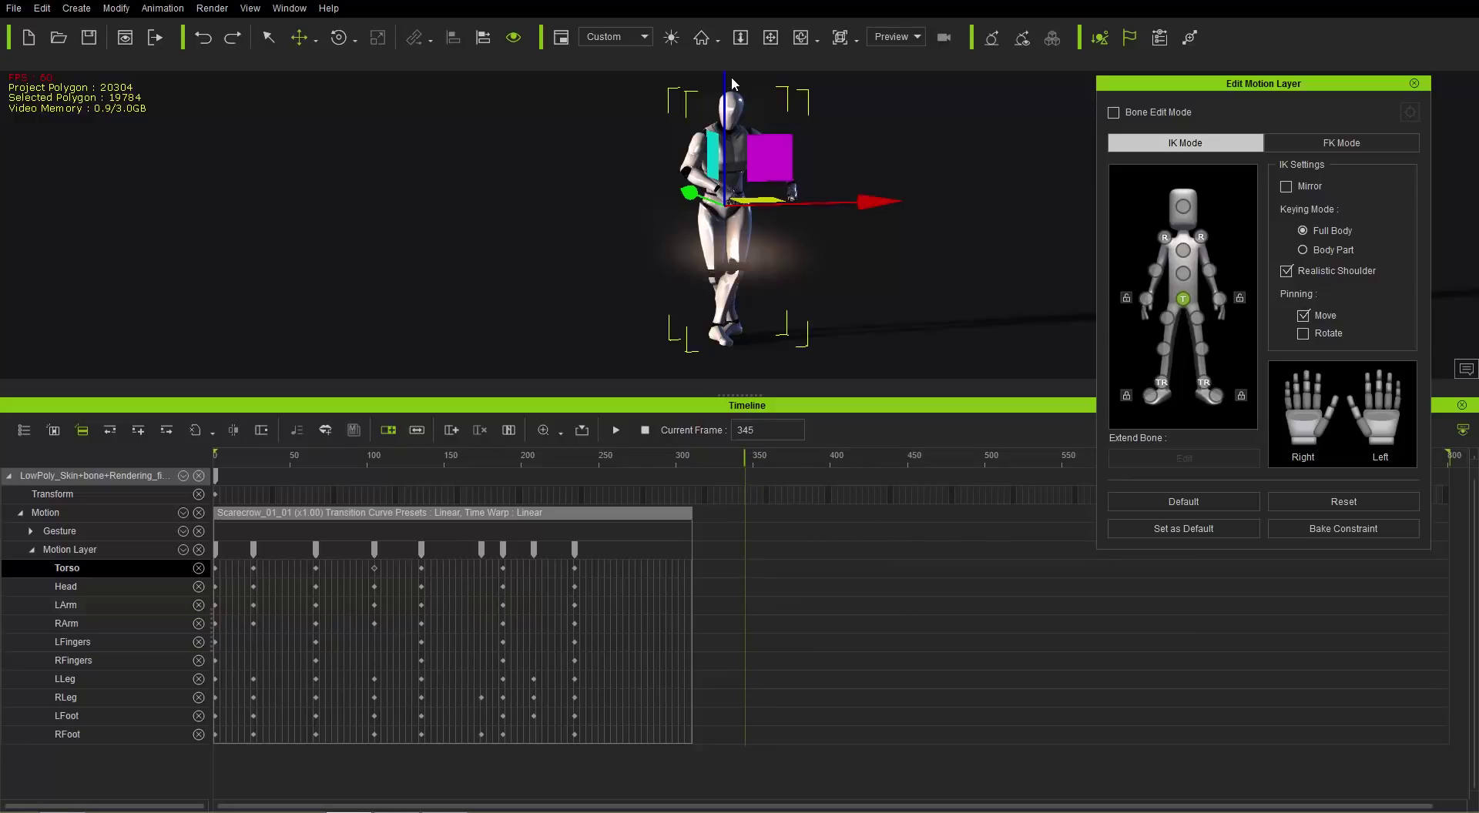
left_click_drag(725, 77, 724, 105)
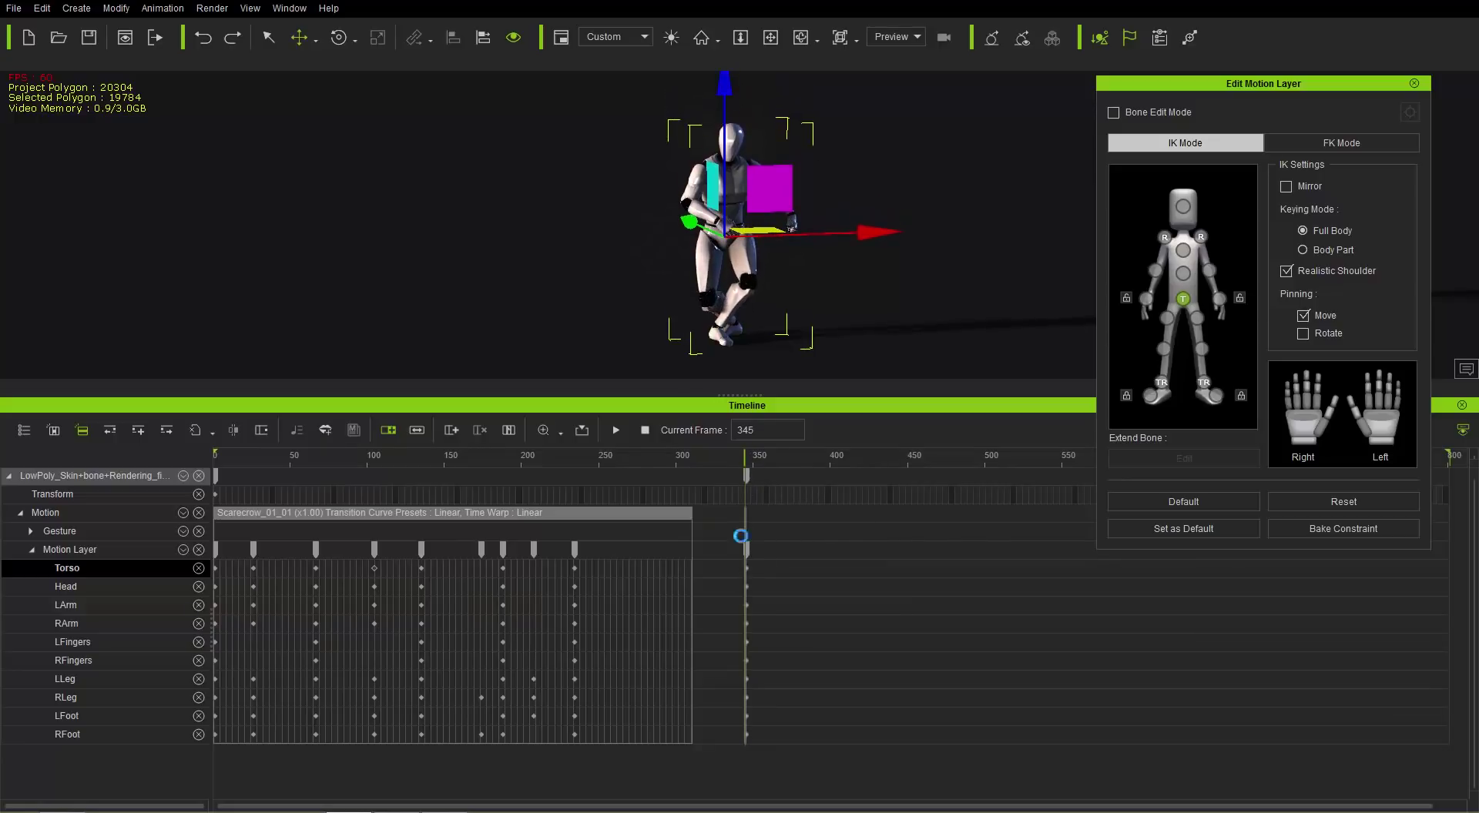
Step: Raise the hips back to nearly standing height at frame 380 and play back the motion between the two key clips
left_click(797, 457)
left_click(798, 458)
left_click_drag(719, 84, 720, 58)
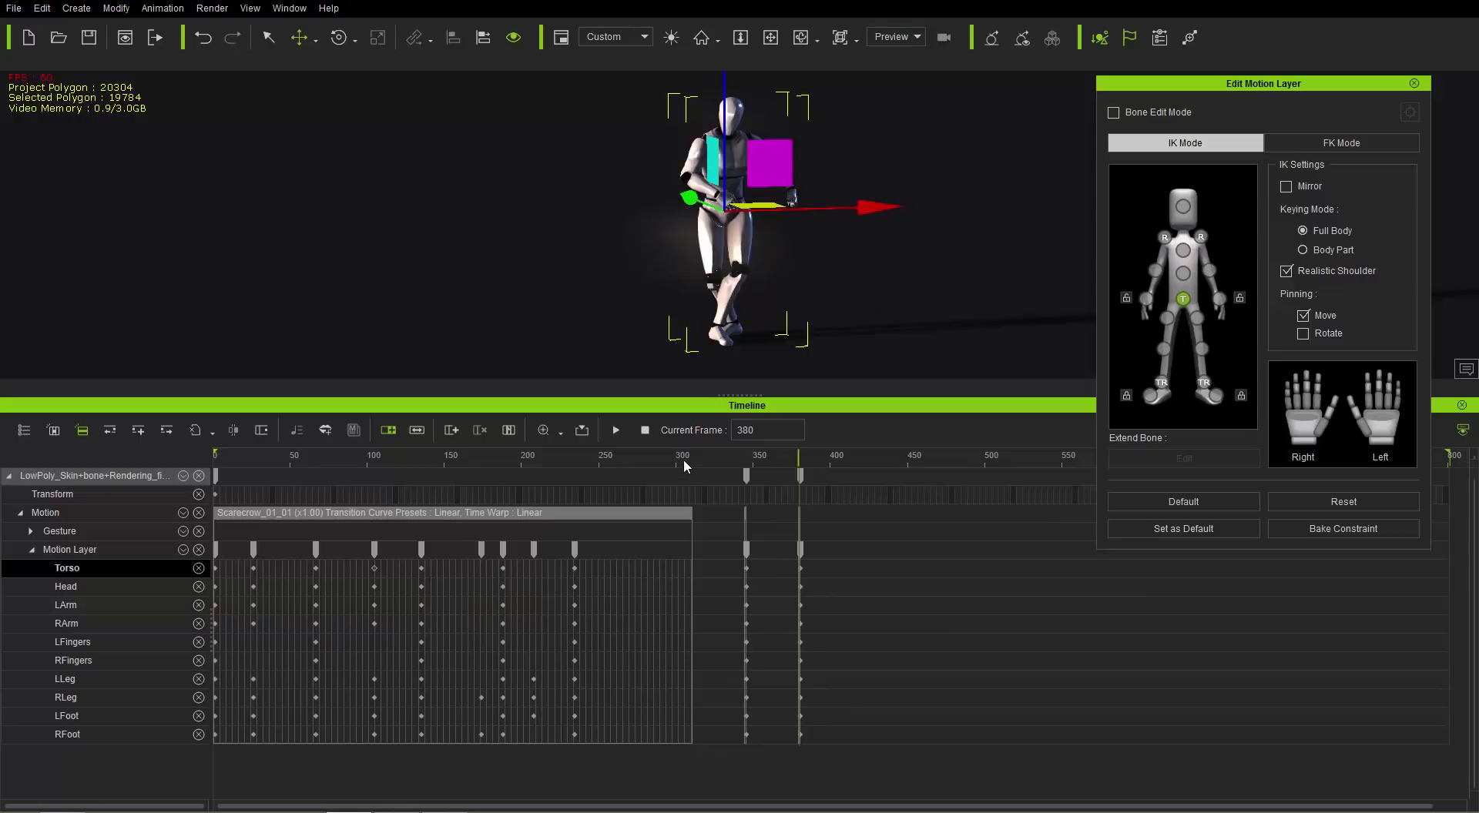
key("space")
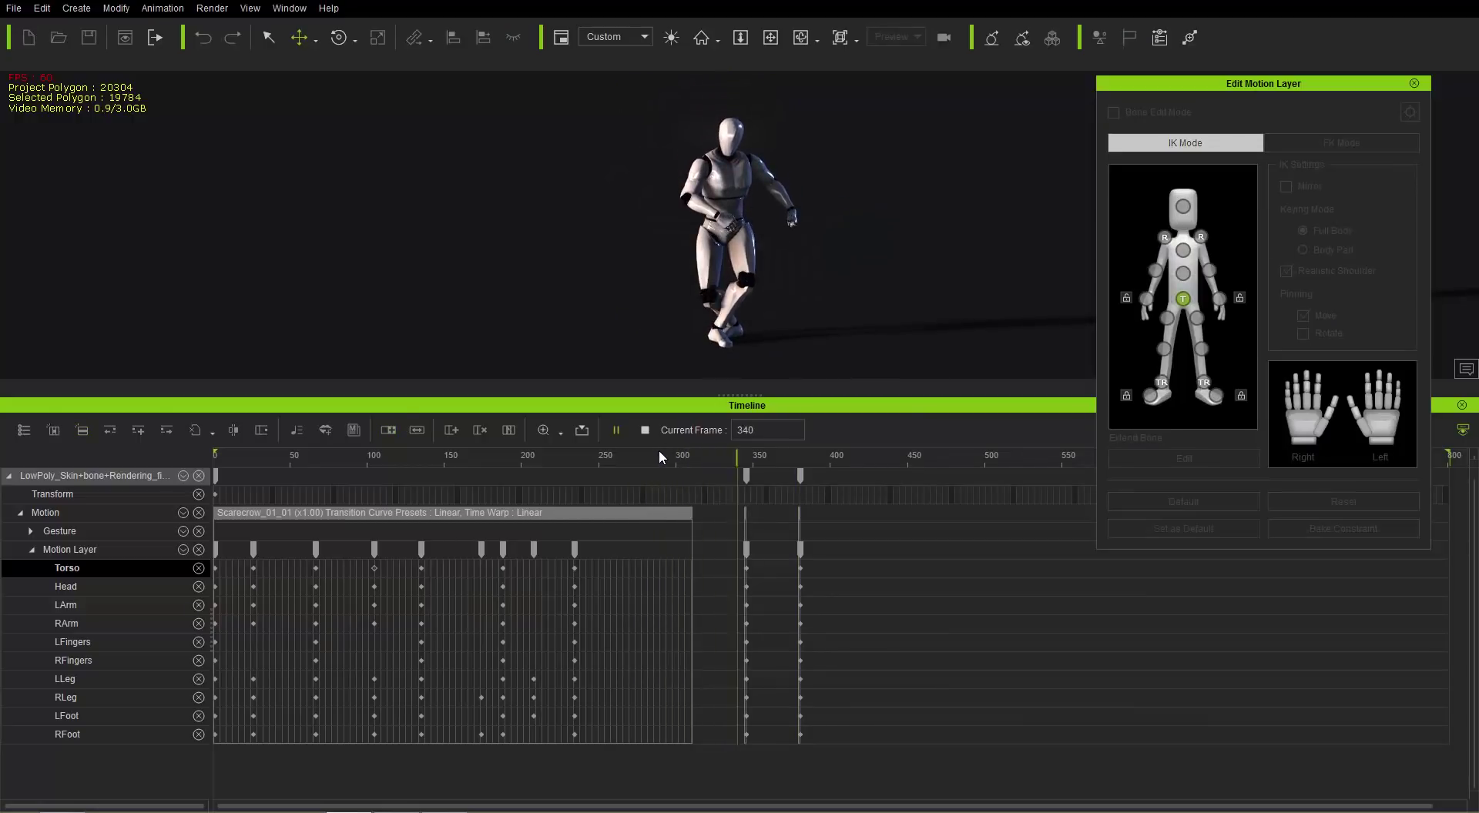
key("space")
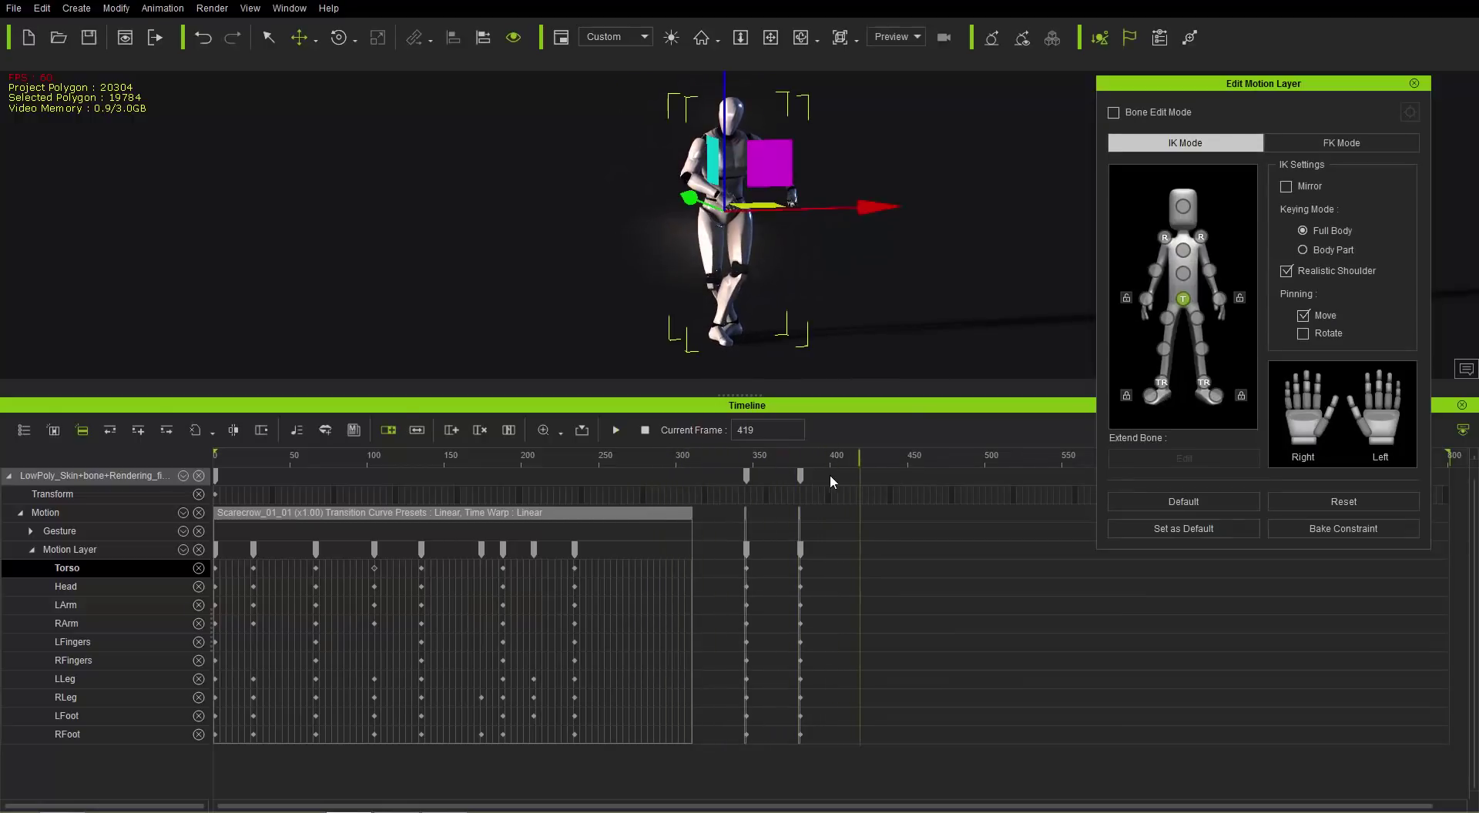
Step: Select both single-frame clips at frames 345 and 380, merge them into one clip, and play the merged motion
left_click(810, 525)
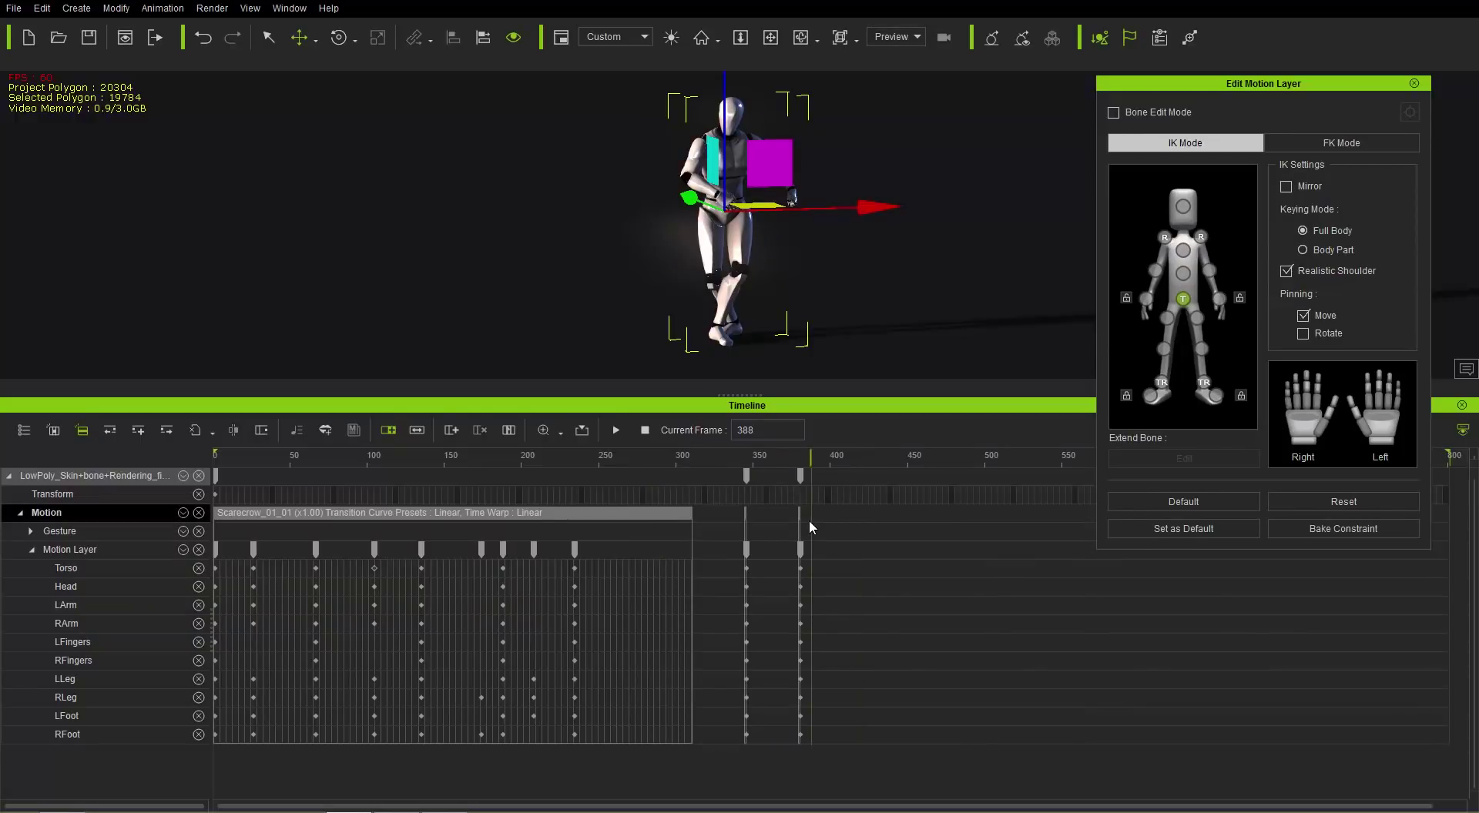
scroll(774, 519, "up", 5)
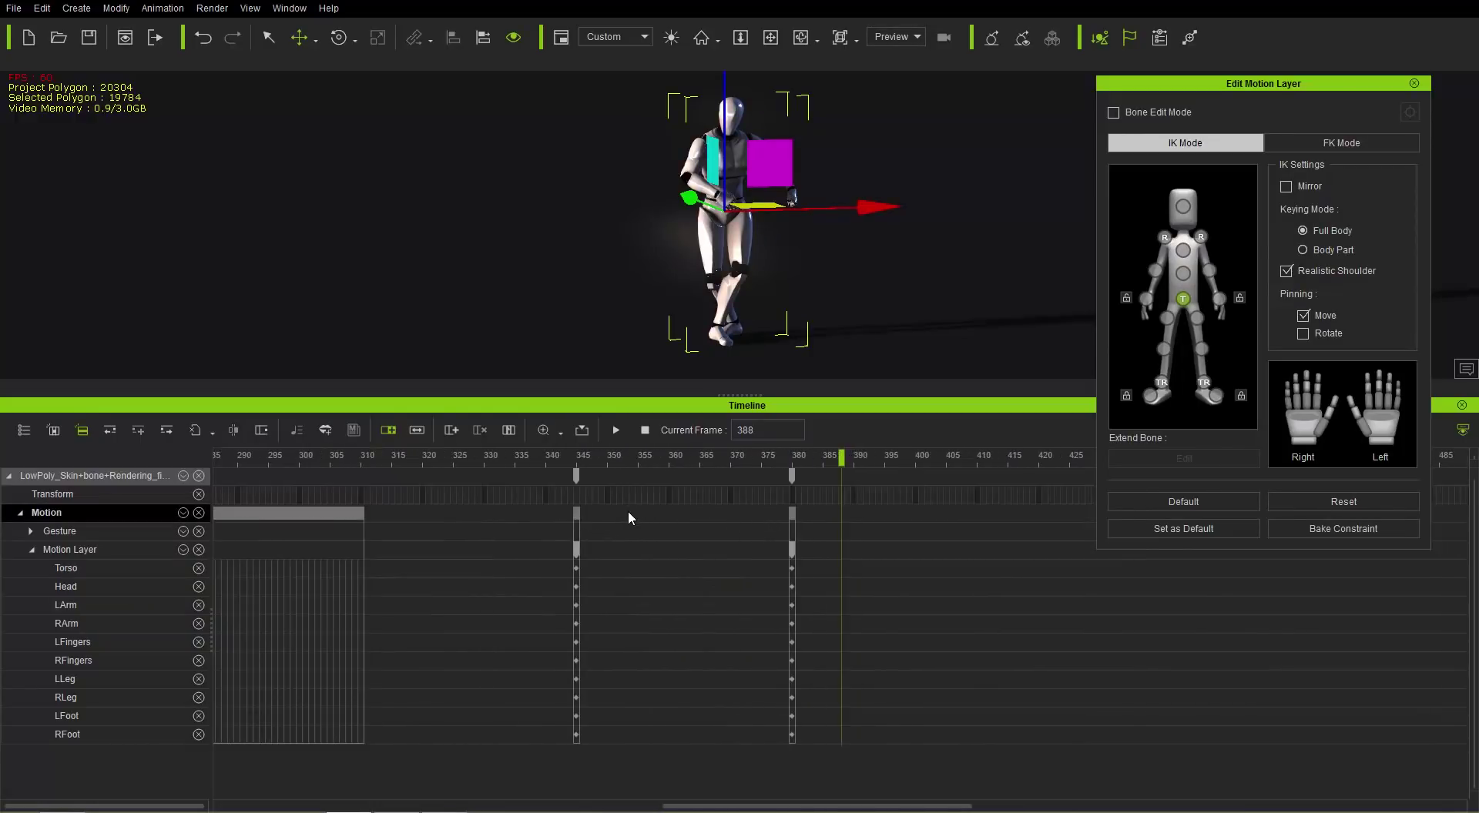
left_click_drag(557, 456, 746, 510)
left_click_drag(584, 511, 566, 510)
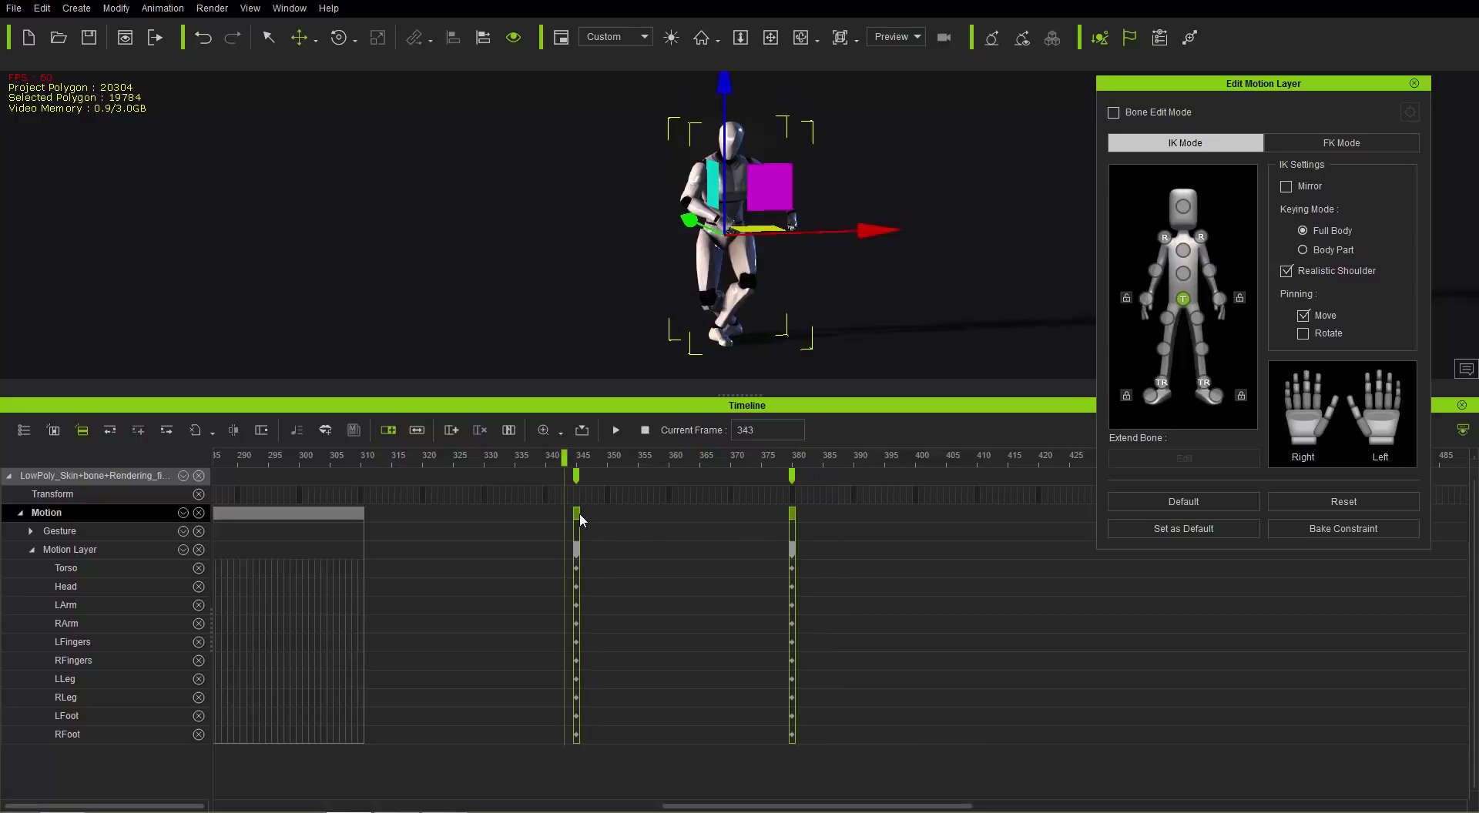
right_click(579, 516)
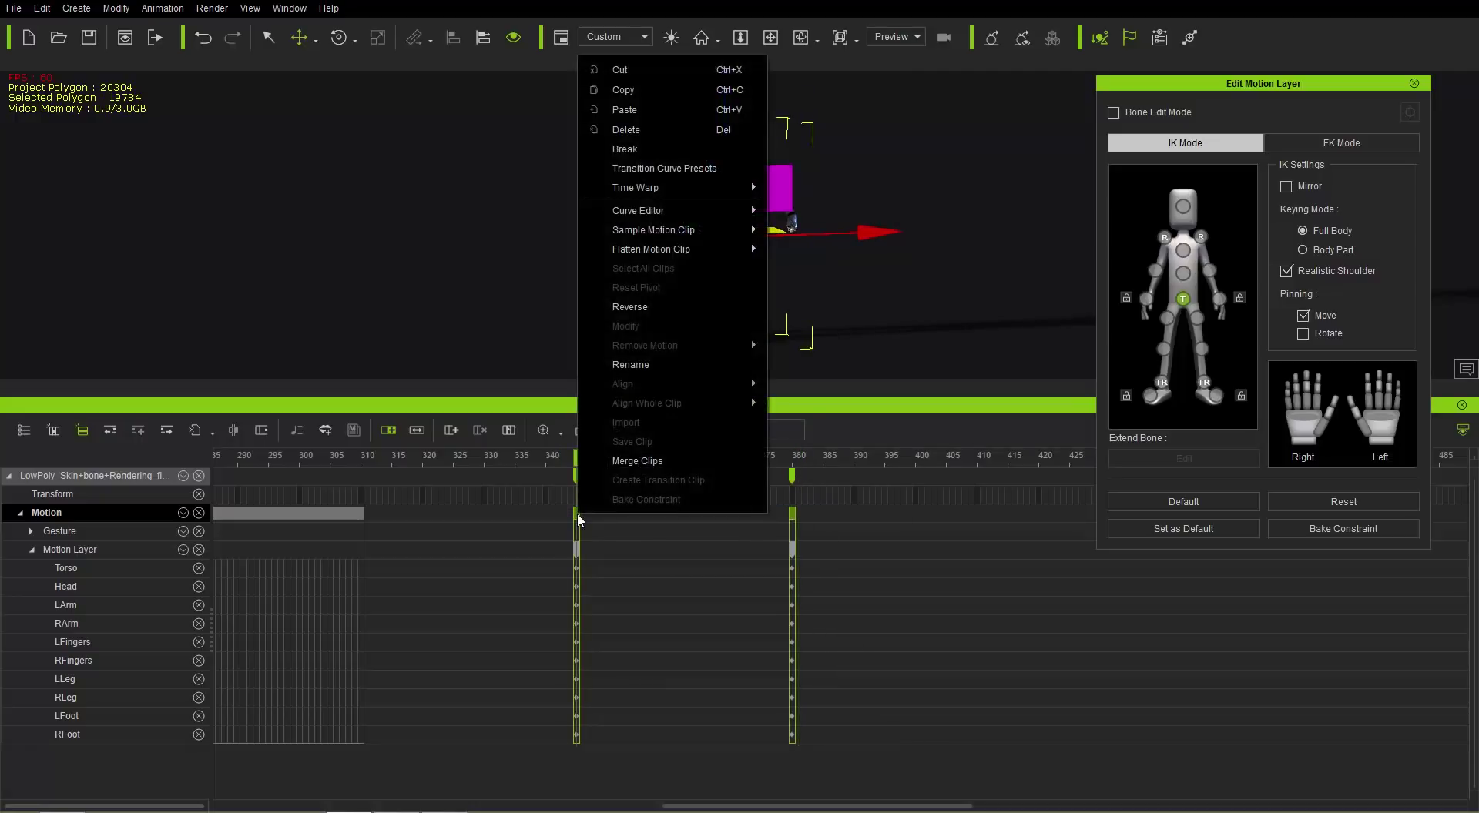
left_click(645, 462)
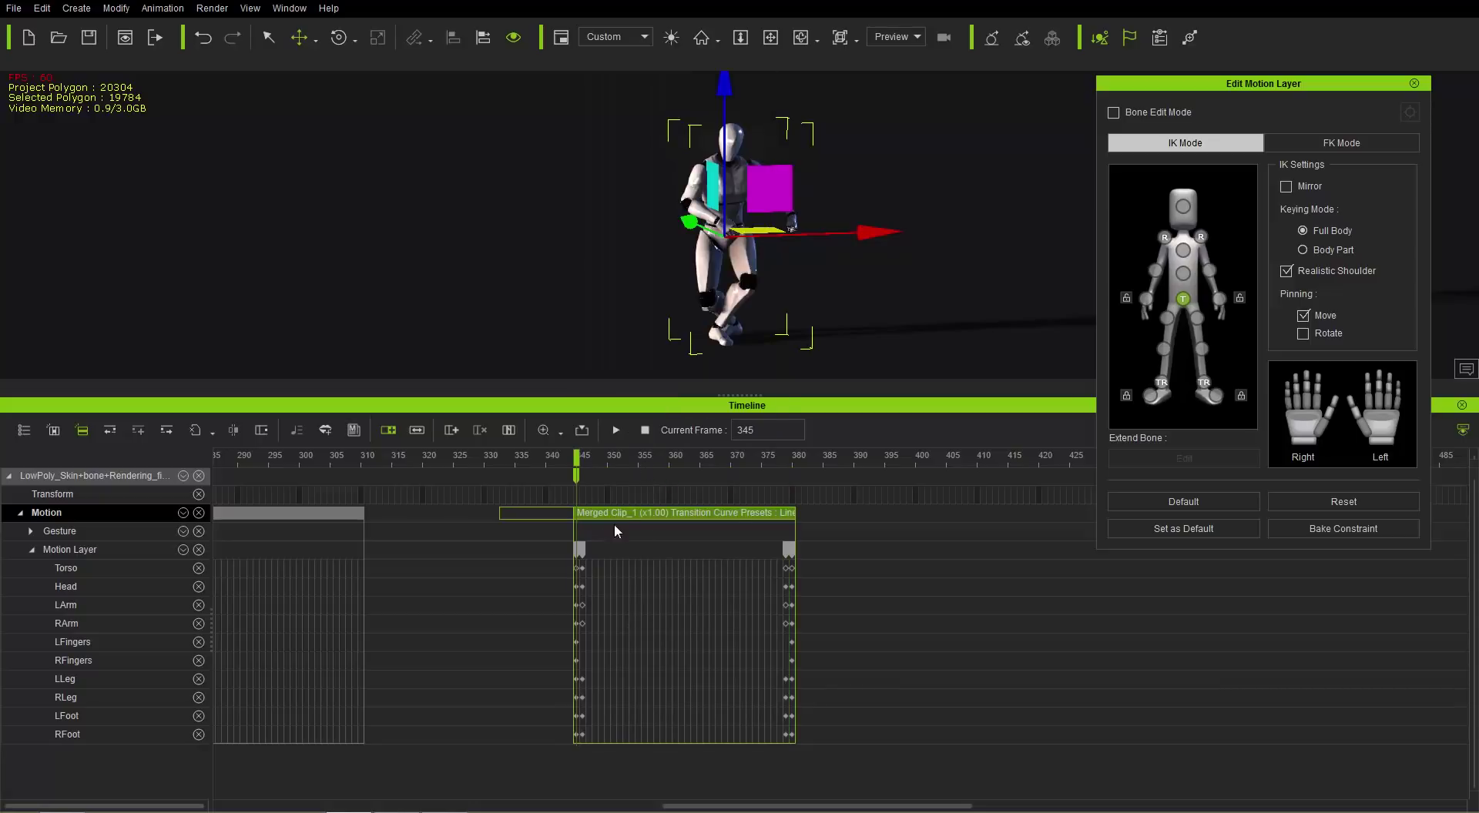
key("space")
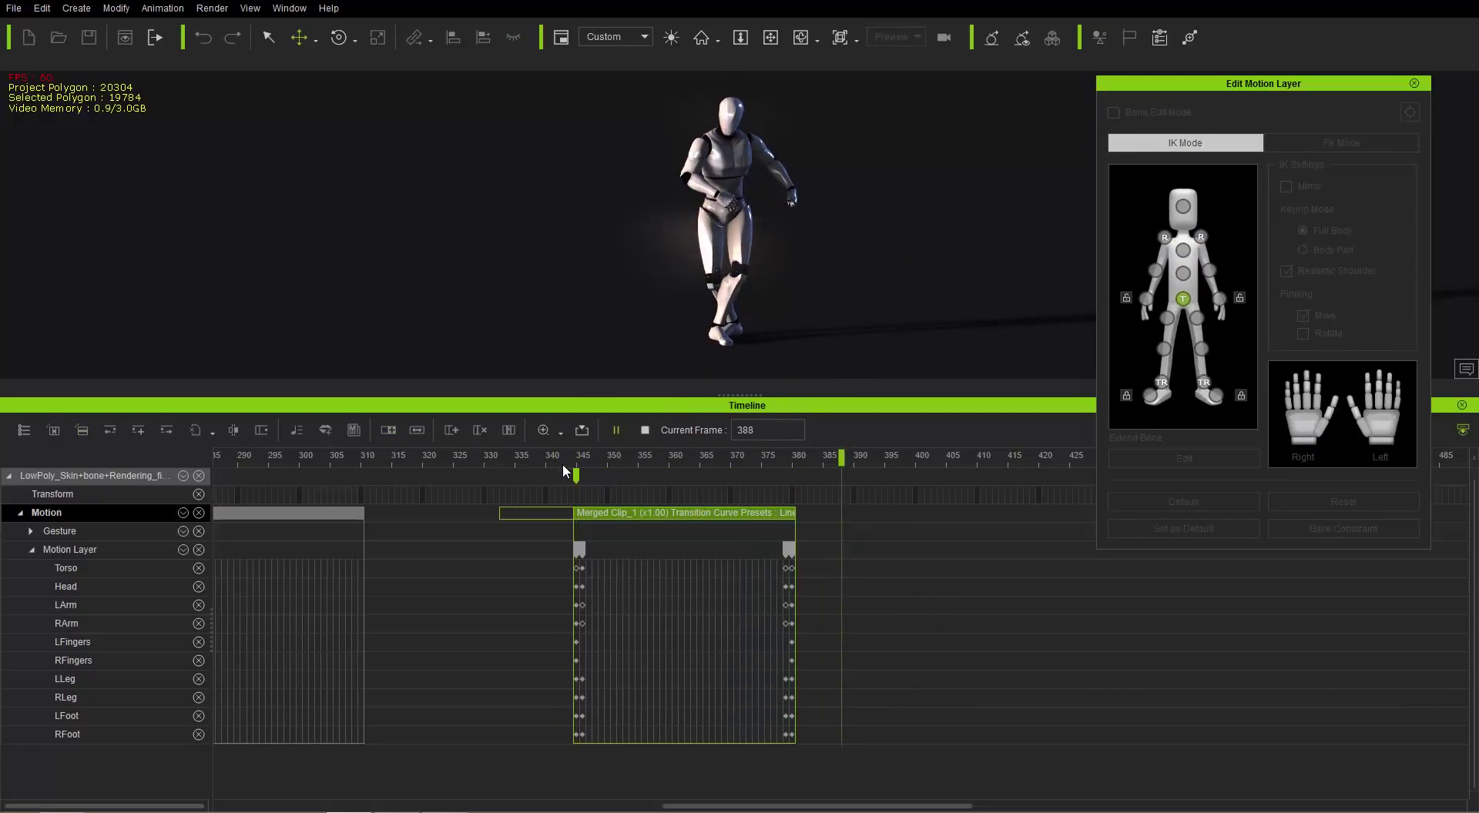
key("space")
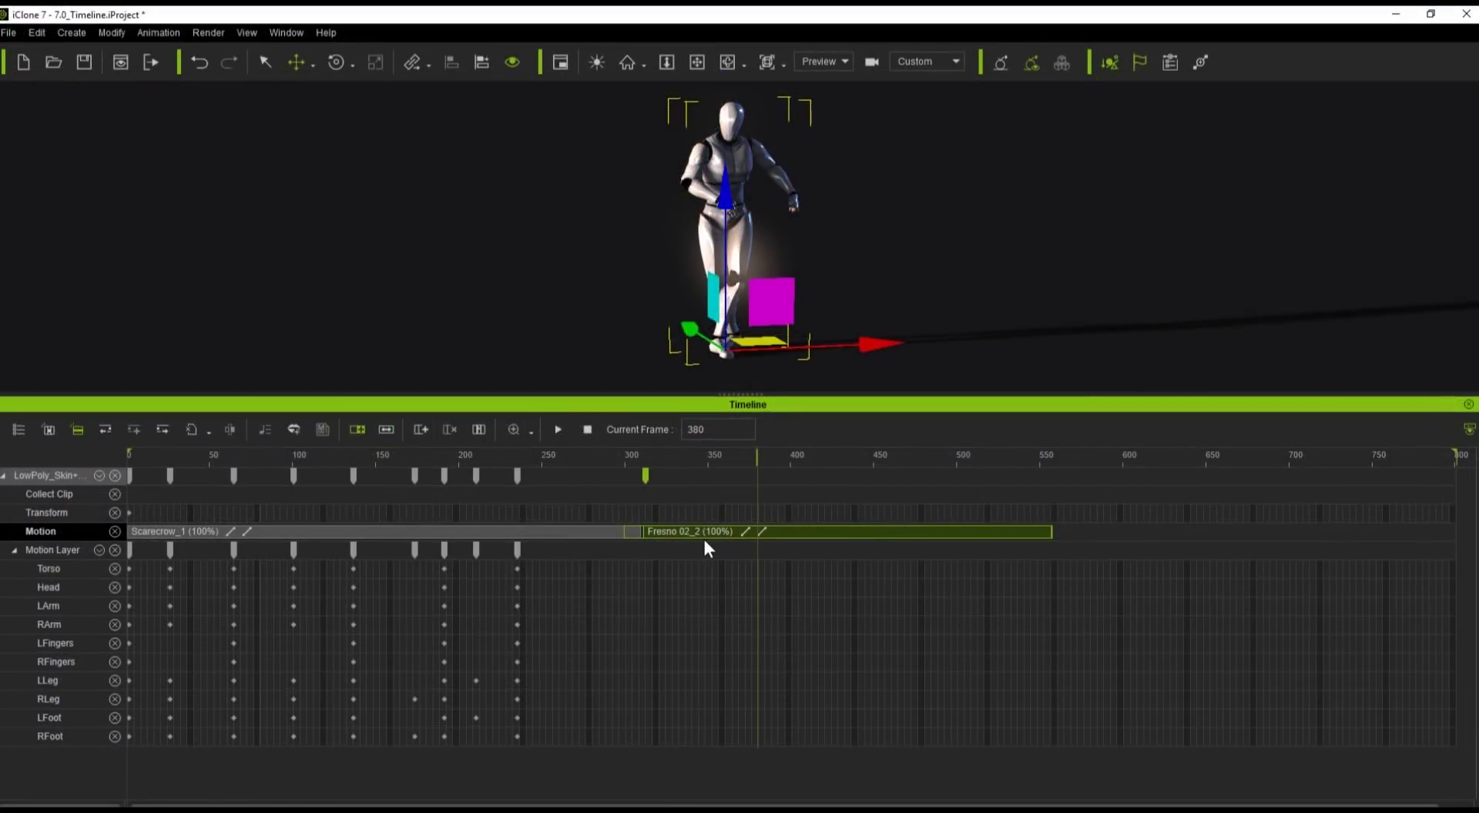
Step: In the 7.0 project, extend the Fresno 02_2 clip's transition back to about frame 250 and scrub through the blend
left_click_drag(627, 532, 546, 537)
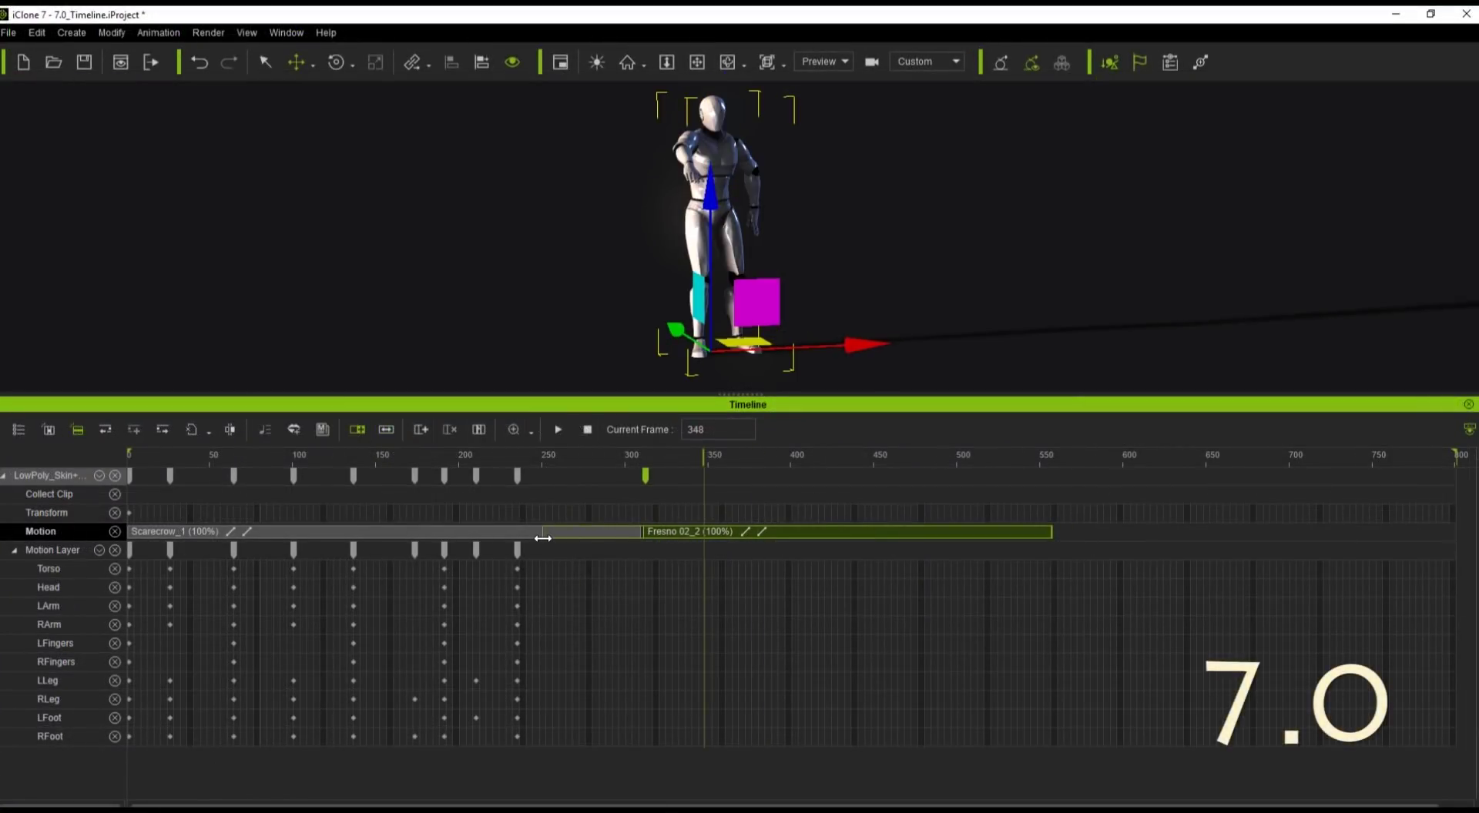
mouse_move(624, 449)
left_mouse_down()
mouse_move(476, 460)
mouse_move(672, 460)
mouse_move(545, 463)
mouse_move(633, 466)
mouse_move(598, 462)
mouse_move(610, 467)
left_mouse_up()
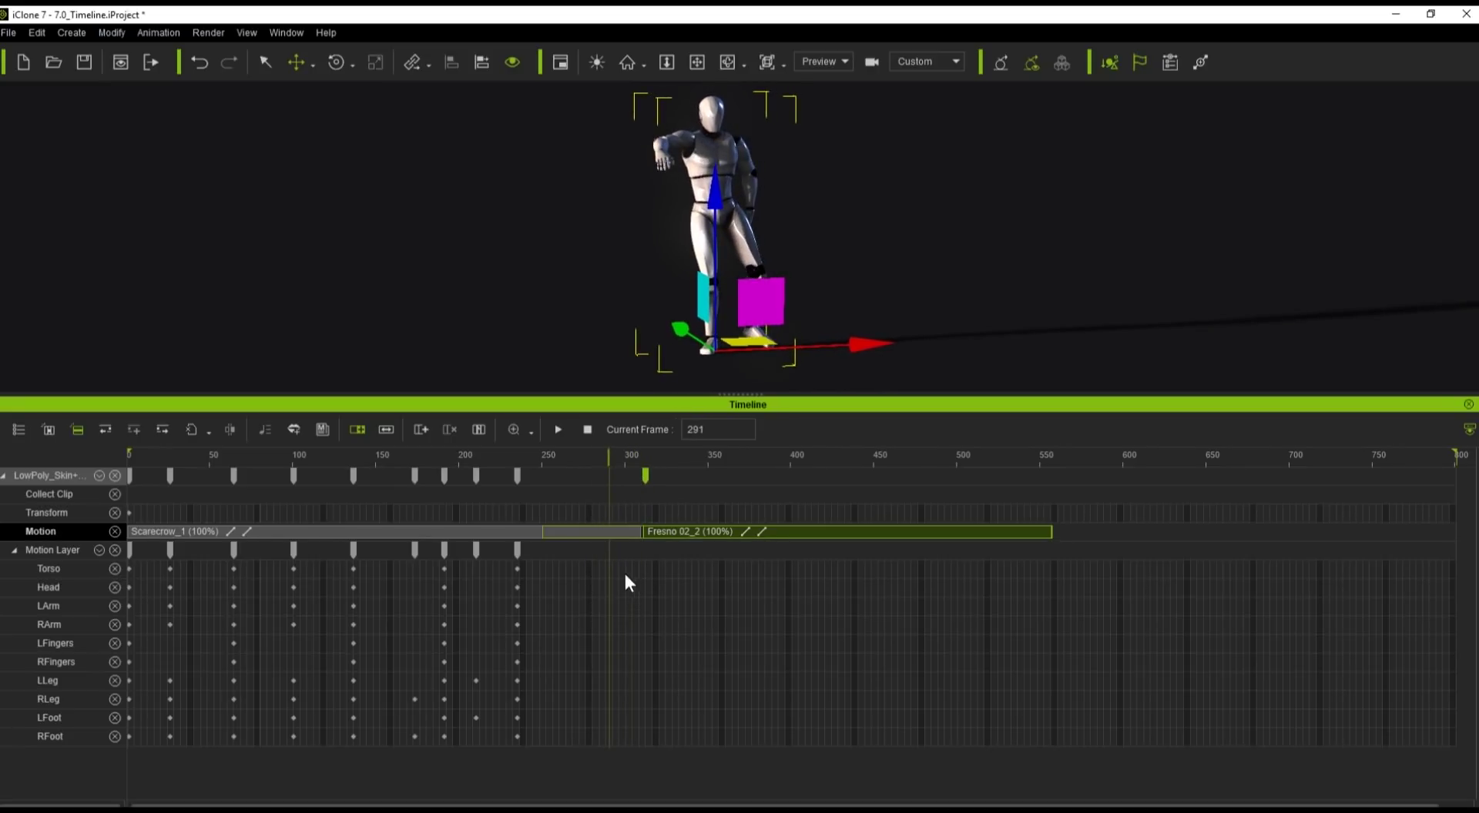
Step: Add a torso motion layer key at frame 284 and rotate the right shoulder to lower the raised arm
double_click(599, 569)
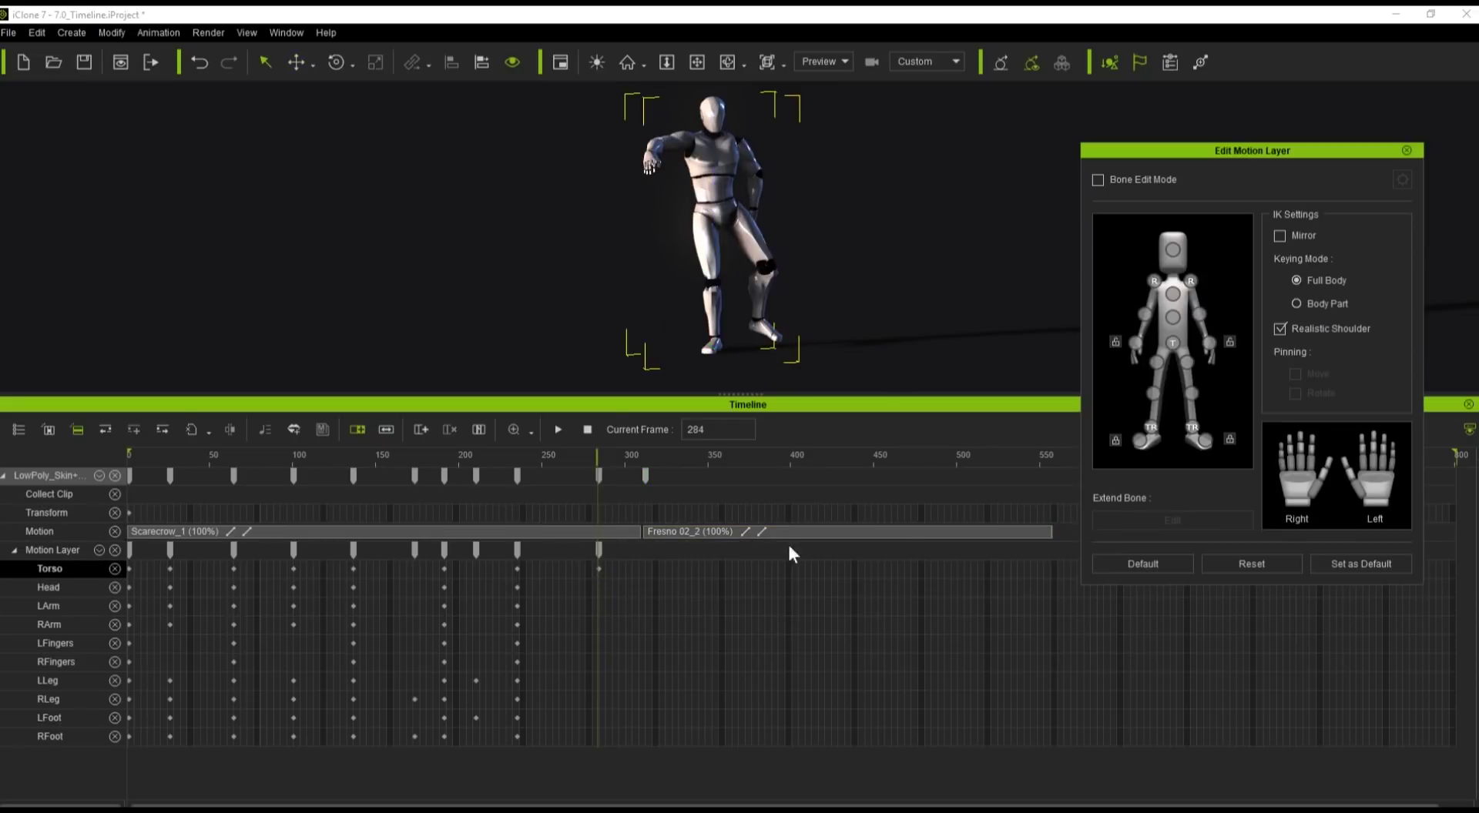
left_click(1153, 281)
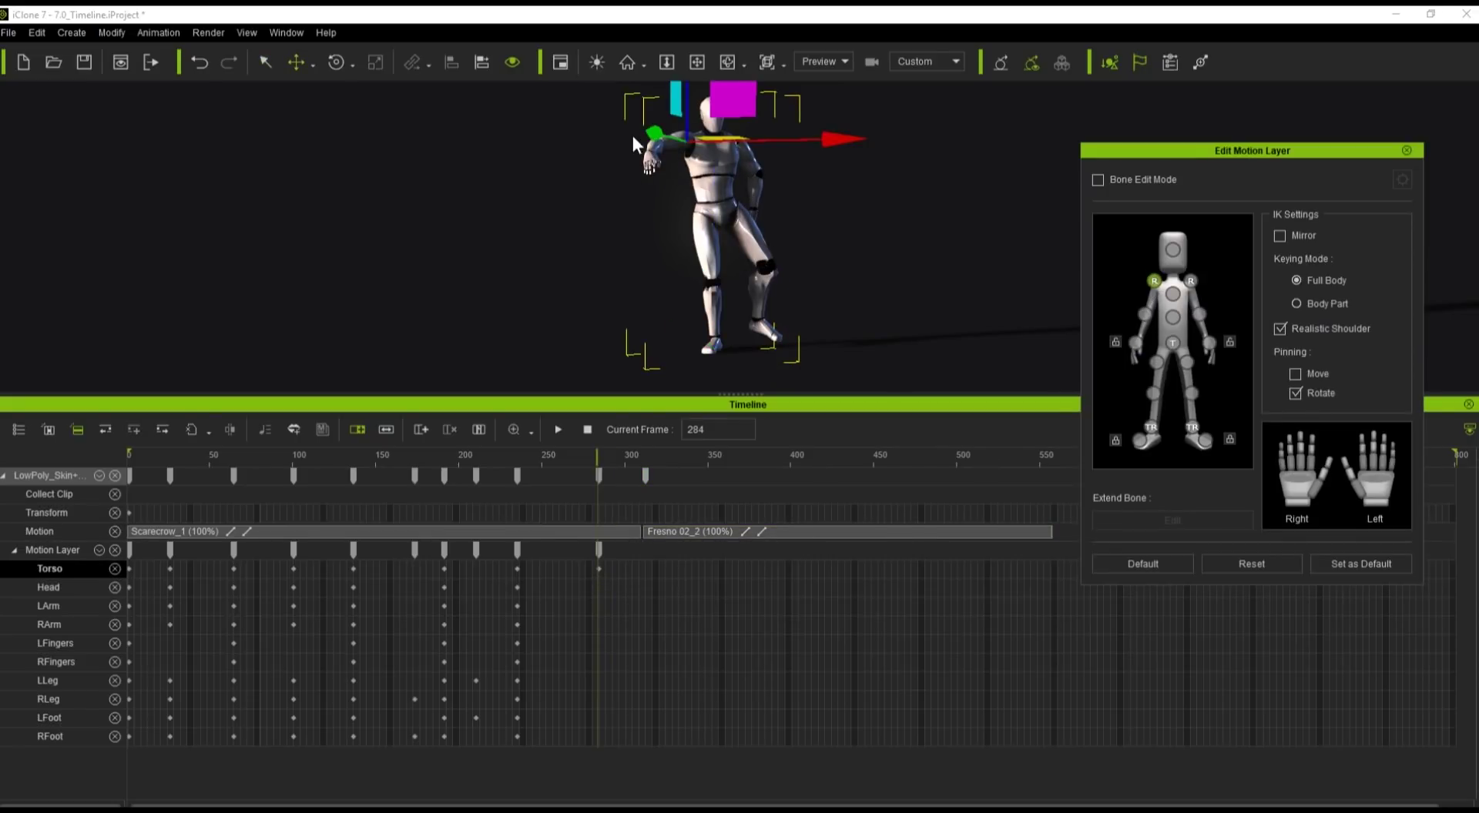
key("e")
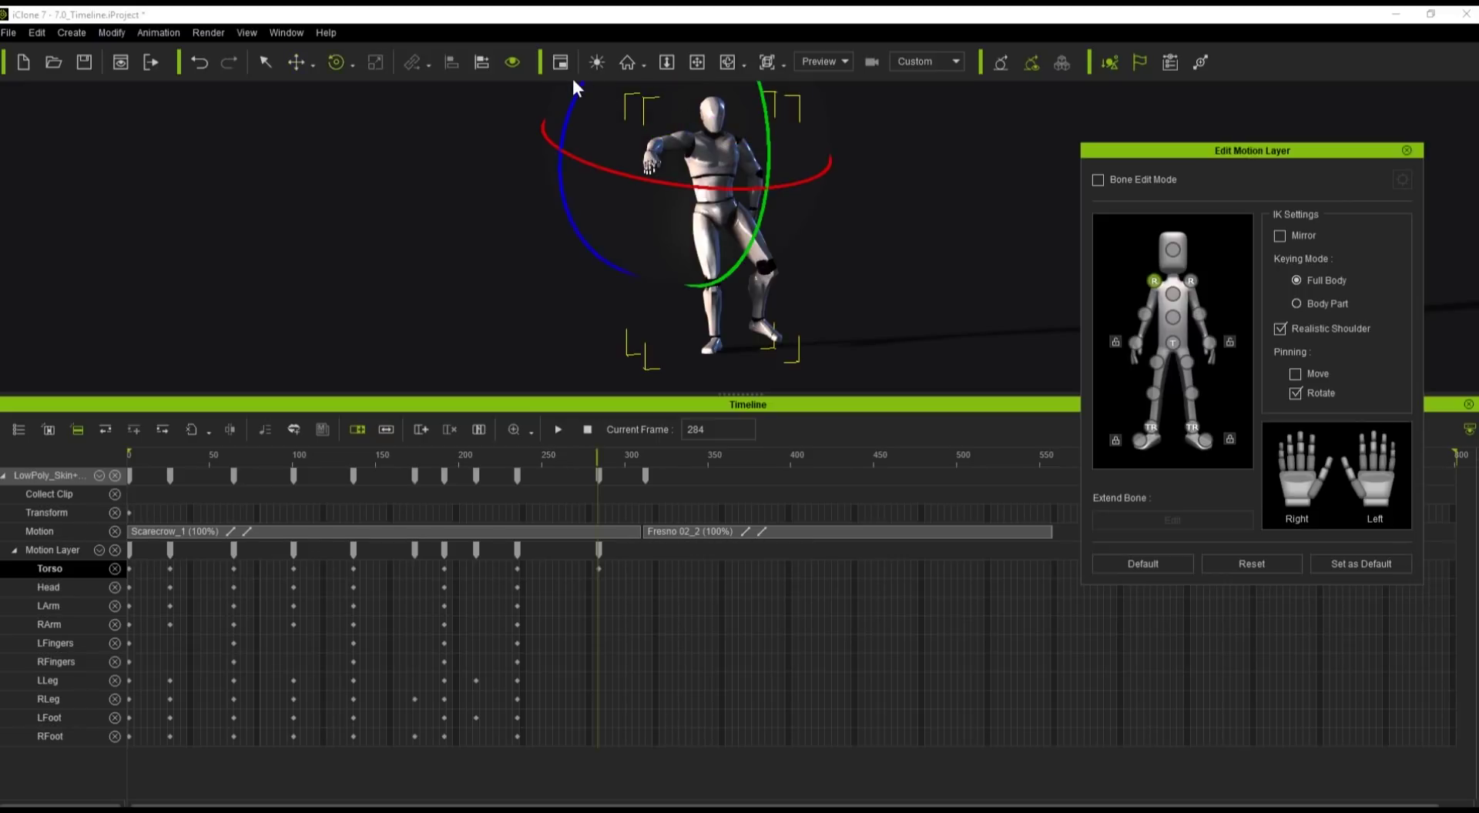
left_click_drag(573, 86, 566, 138)
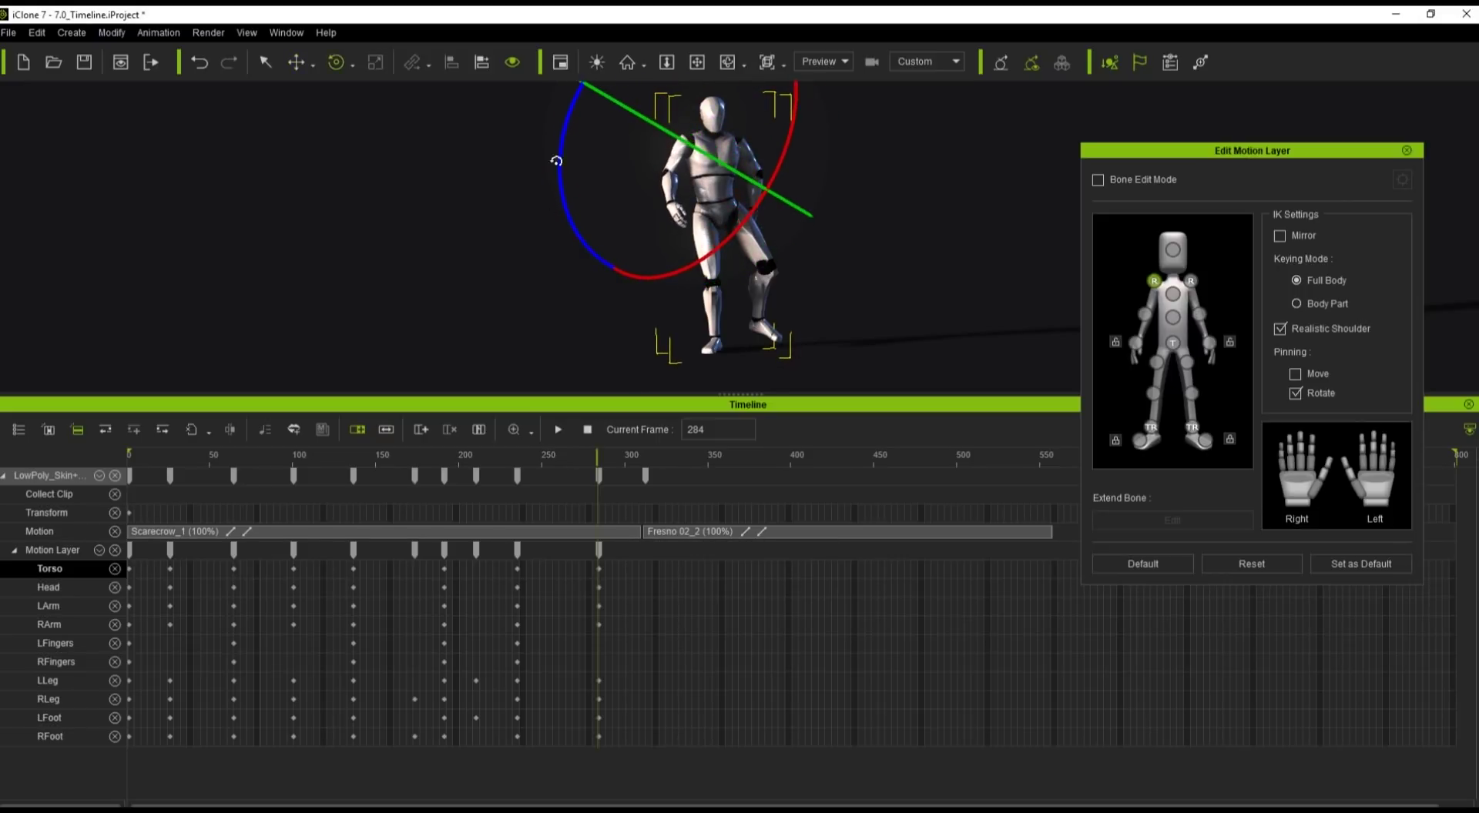
Step: Reset the motion layer pose at frame 313 and scrub through the transition into the Fresno 02_2 clip
left_click_drag(597, 459, 646, 468)
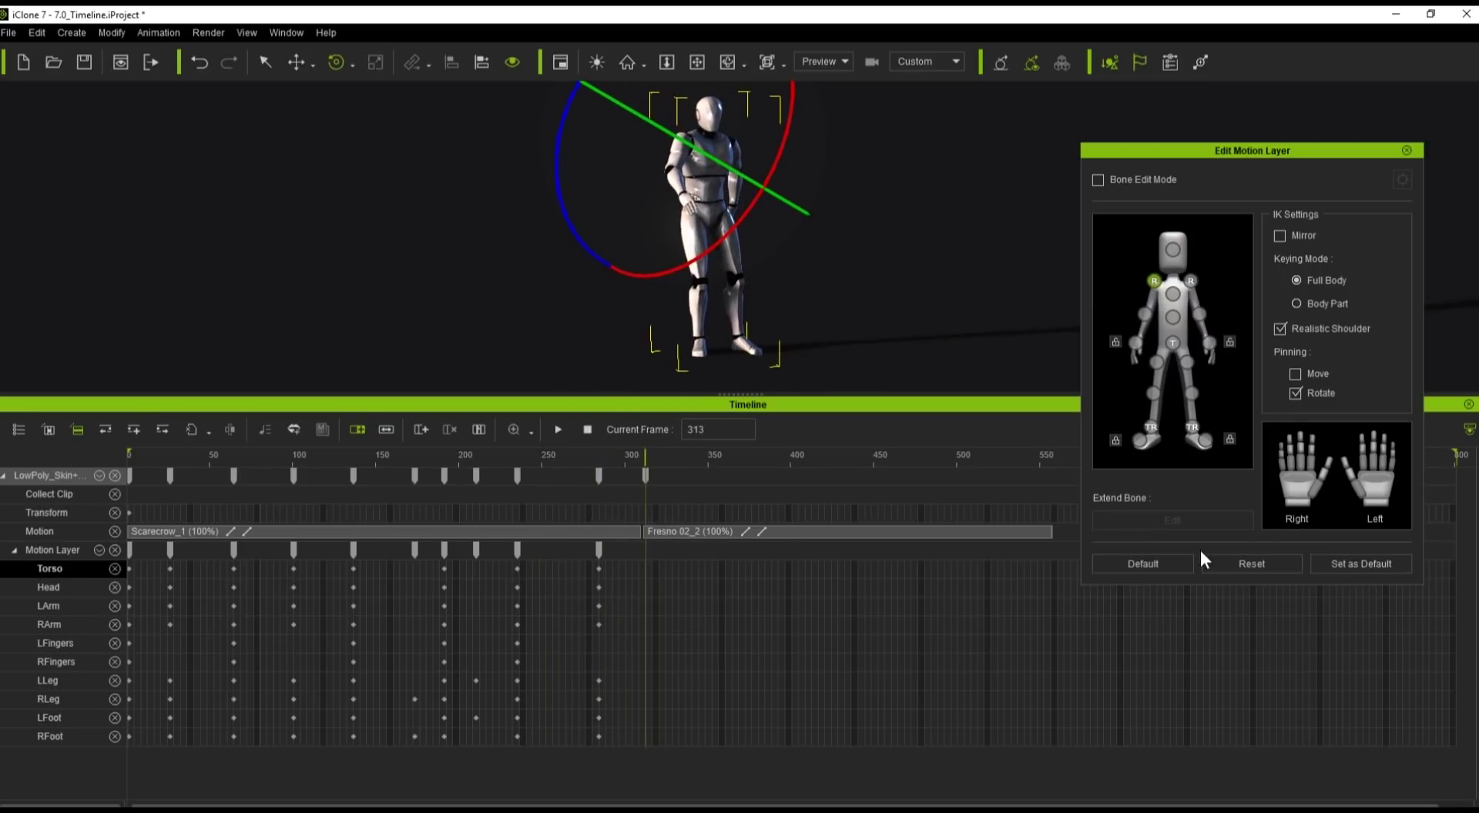
left_click(1236, 567)
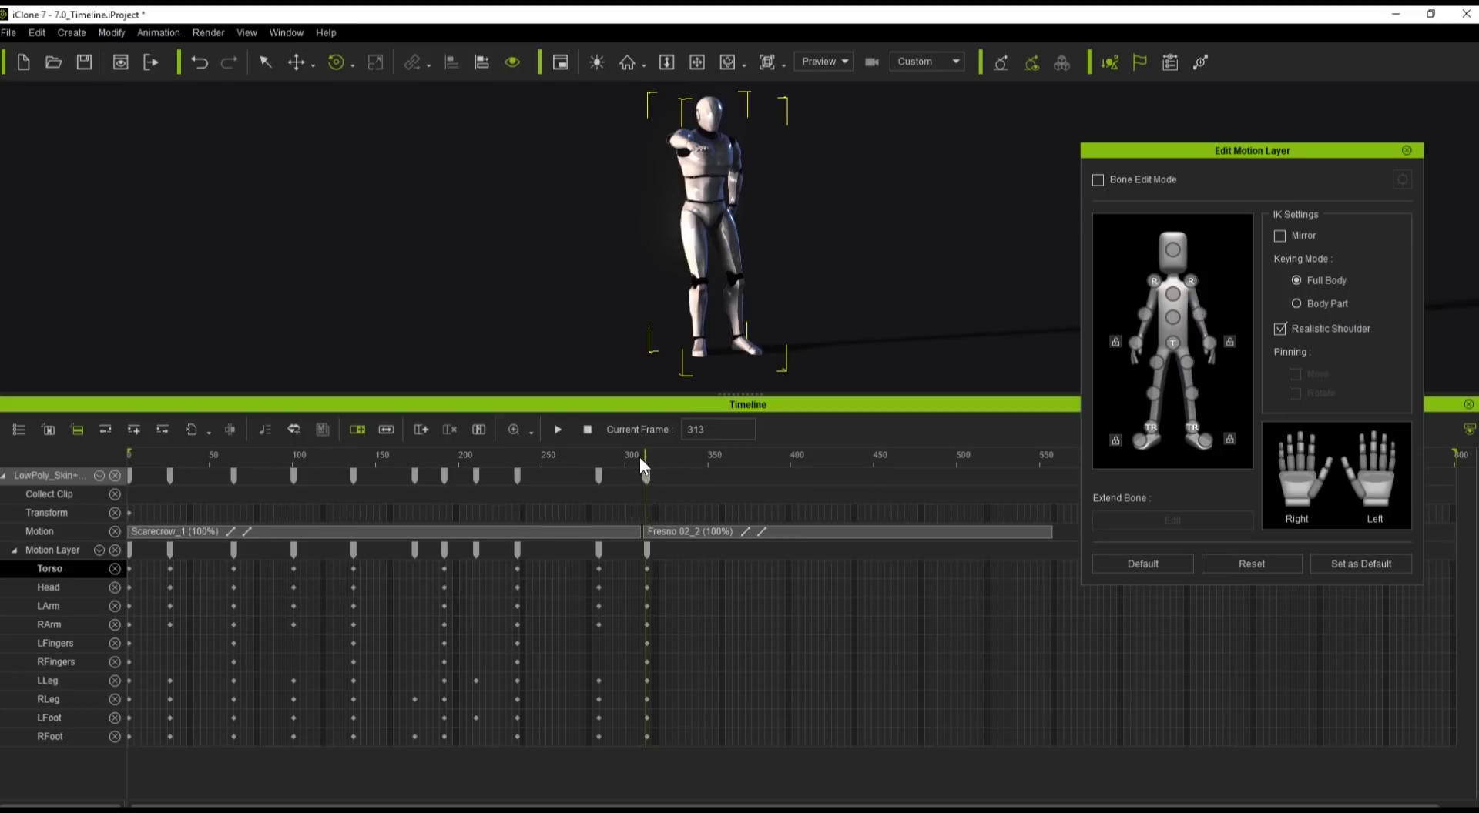
left_click_drag(645, 463, 599, 492)
left_click(662, 531)
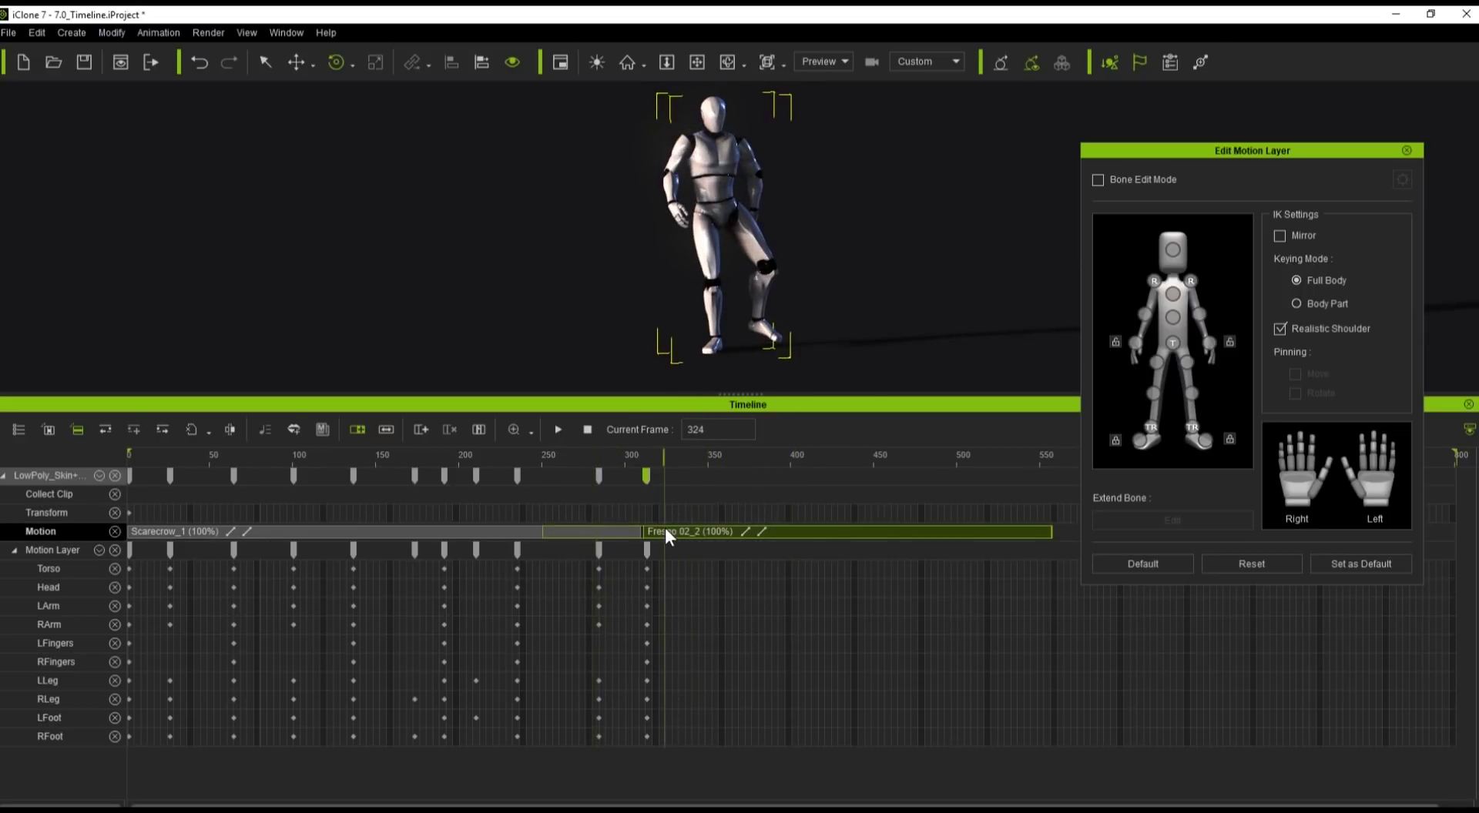
left_click(643, 476)
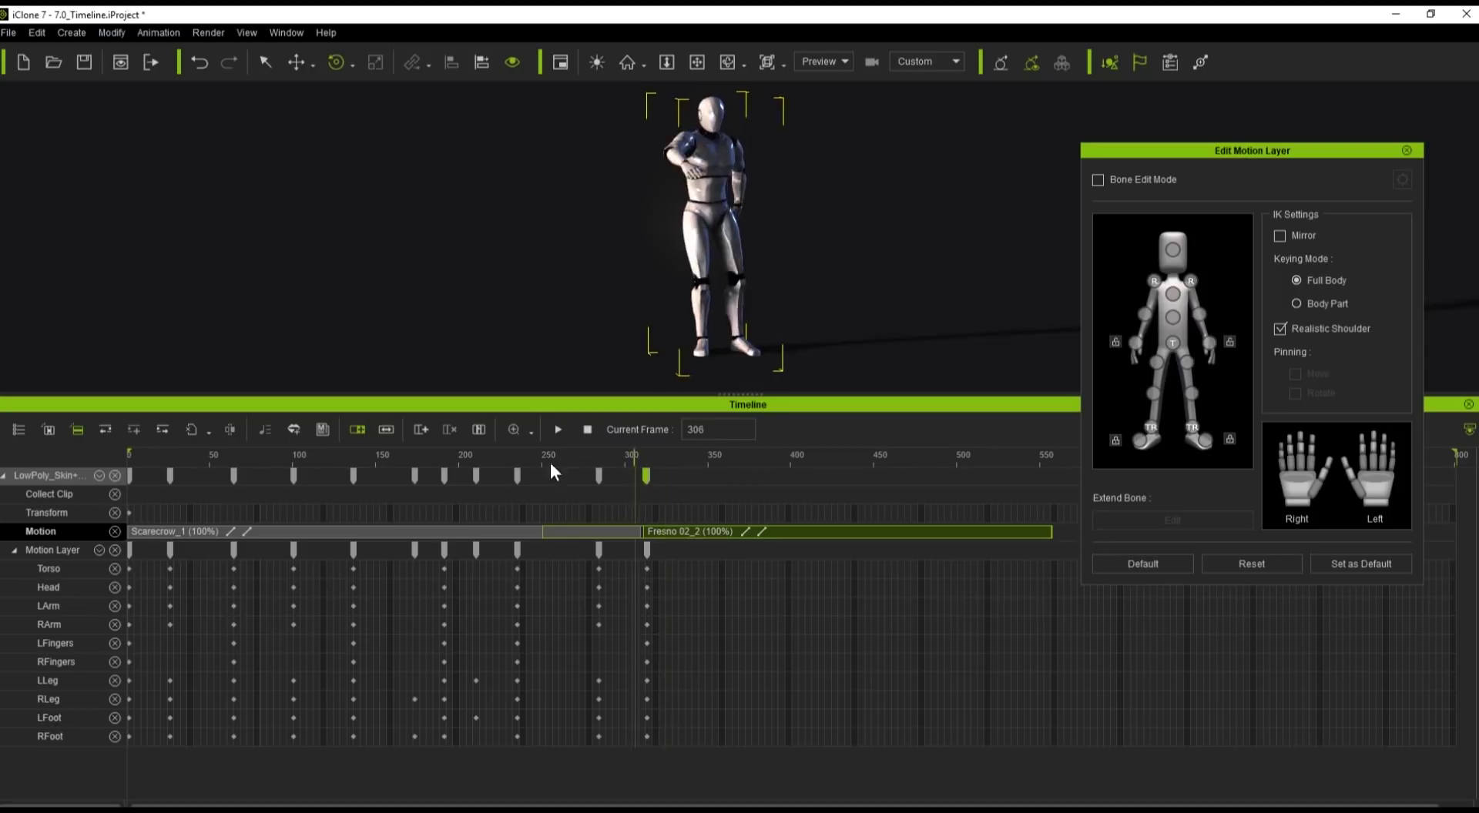
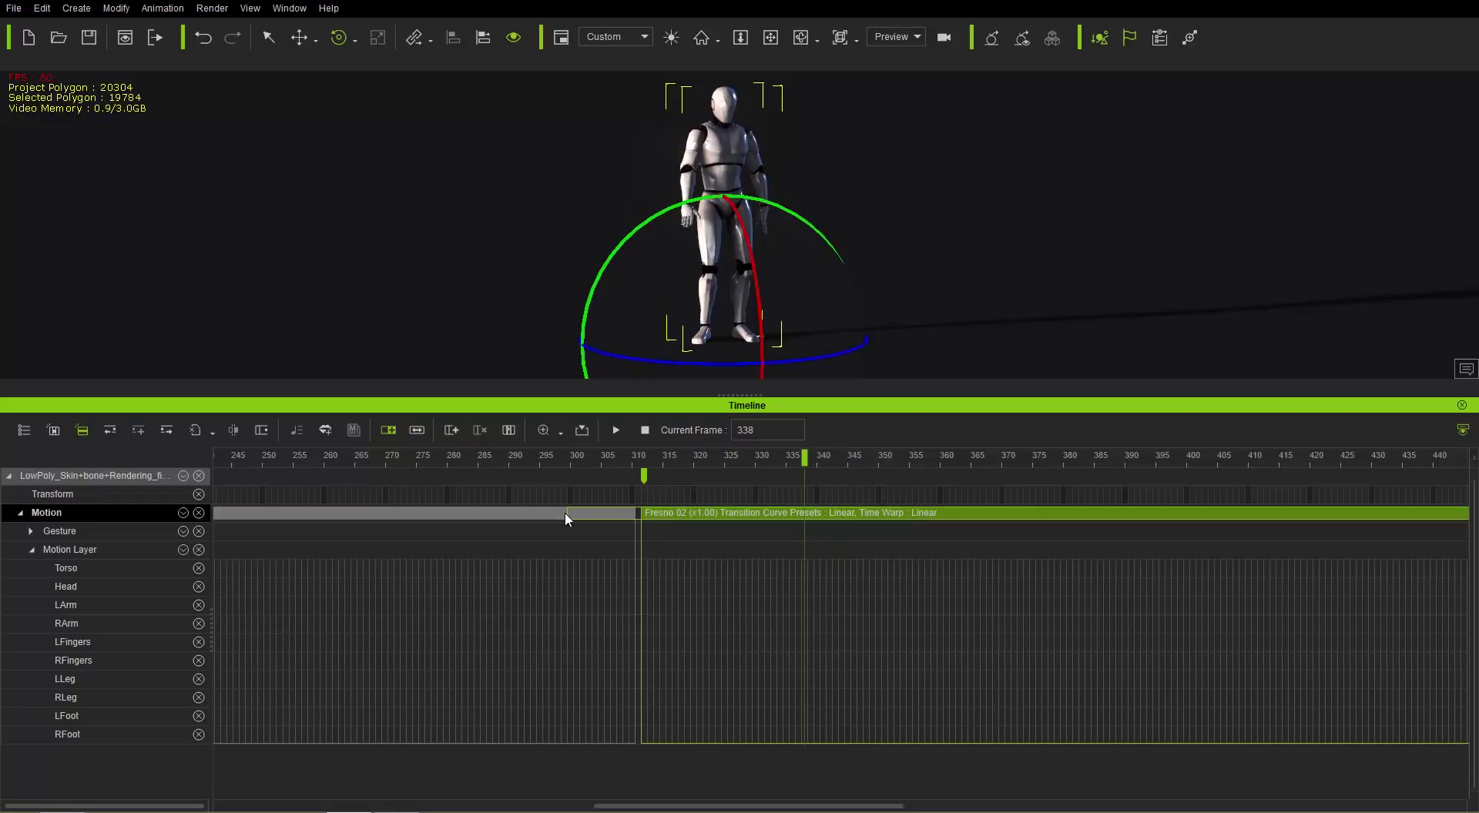
Step: In the 7.1 project, extend the Fresno 02 clip's transition back to about frame 280 and scrub through its range
left_click_drag(570, 512, 450, 514)
left_click_drag(386, 454, 498, 467)
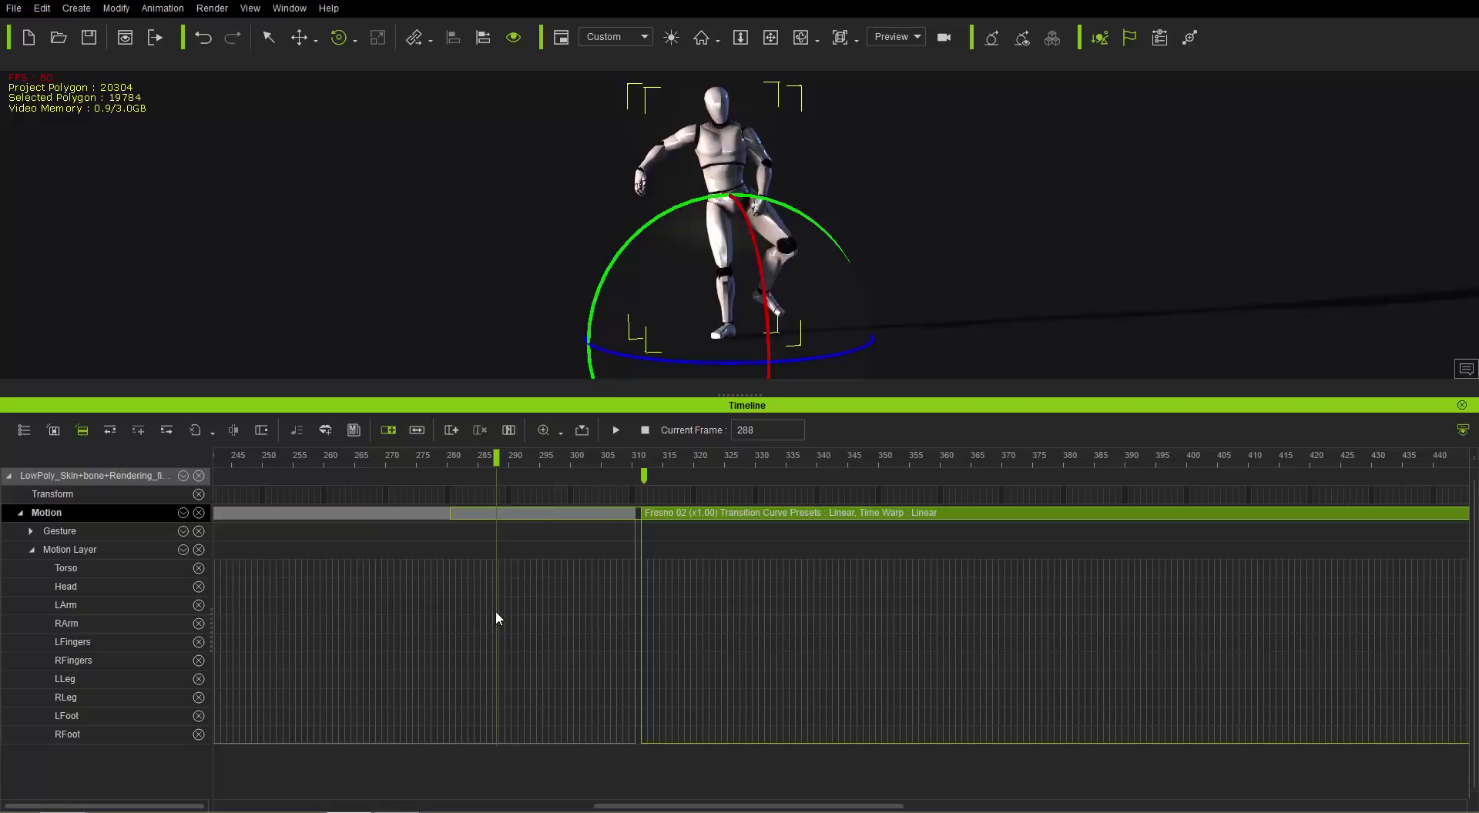
left_click_drag(496, 616, 452, 455)
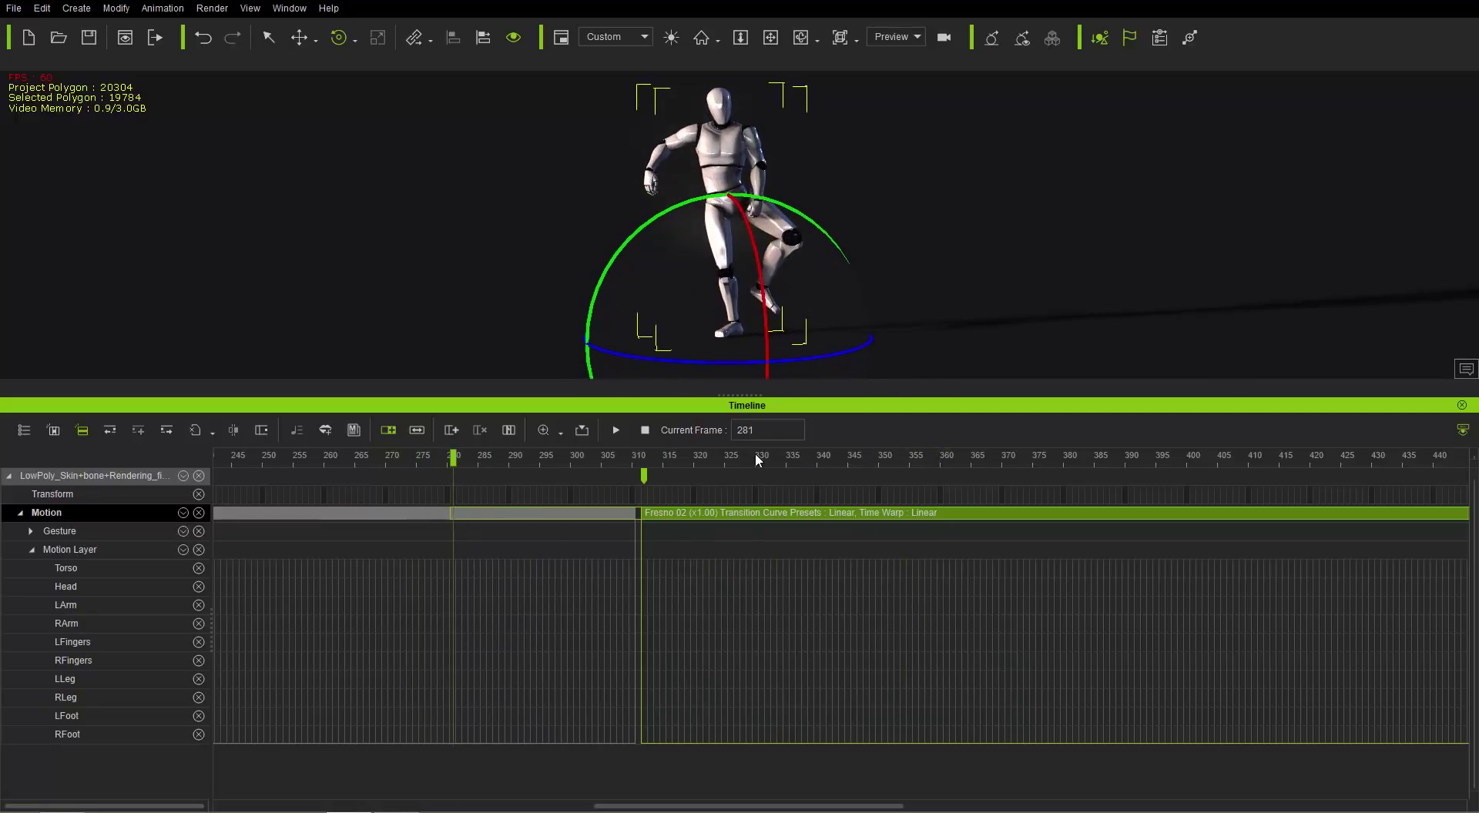
Step: Break the Fresno 02 clip at frame 358 and delete the piece before the break
left_click_drag(756, 460, 928, 462)
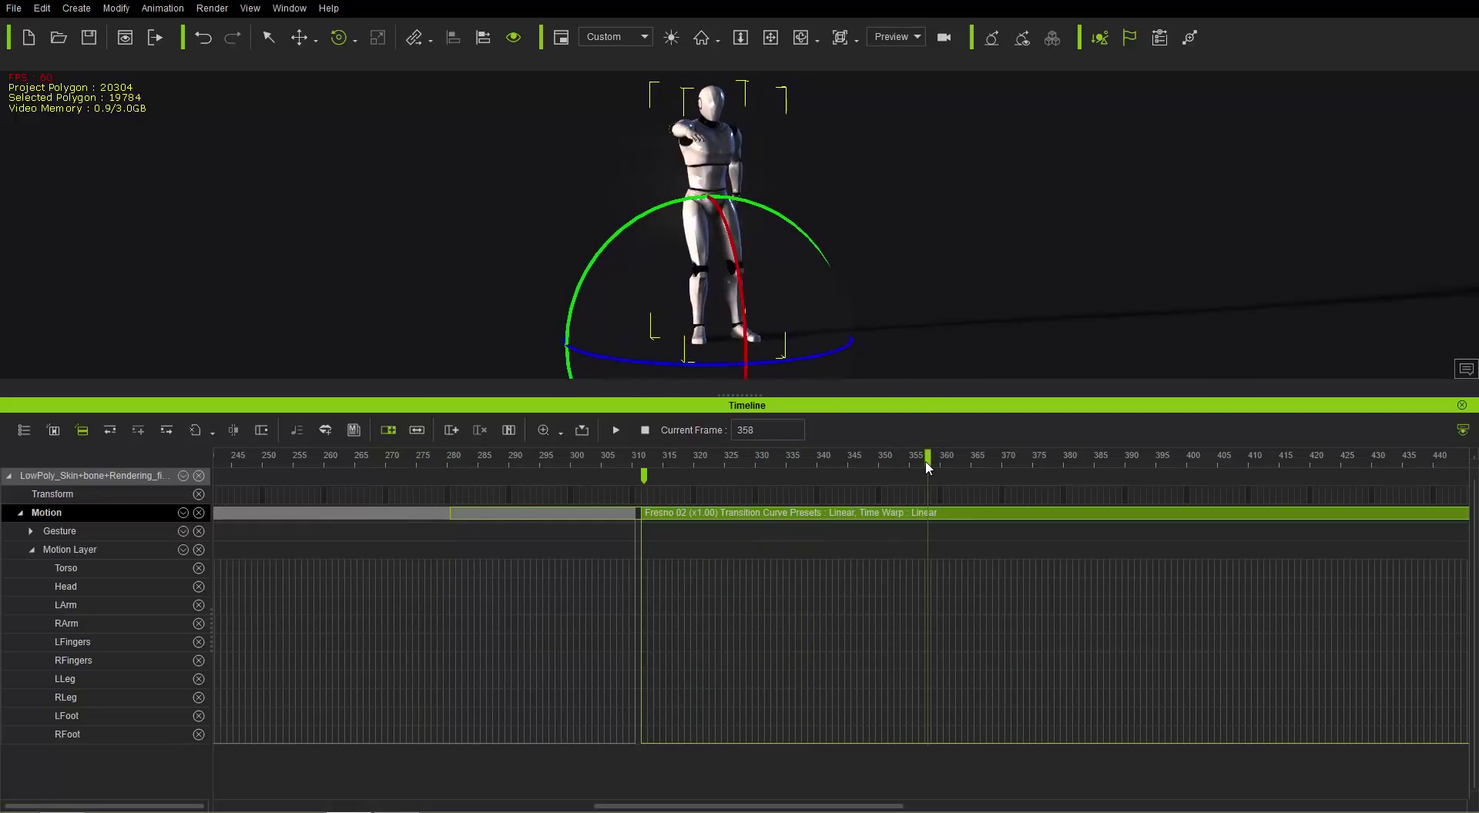
right_click(927, 516)
left_click(874, 403)
left_click(804, 516)
key("Delete")
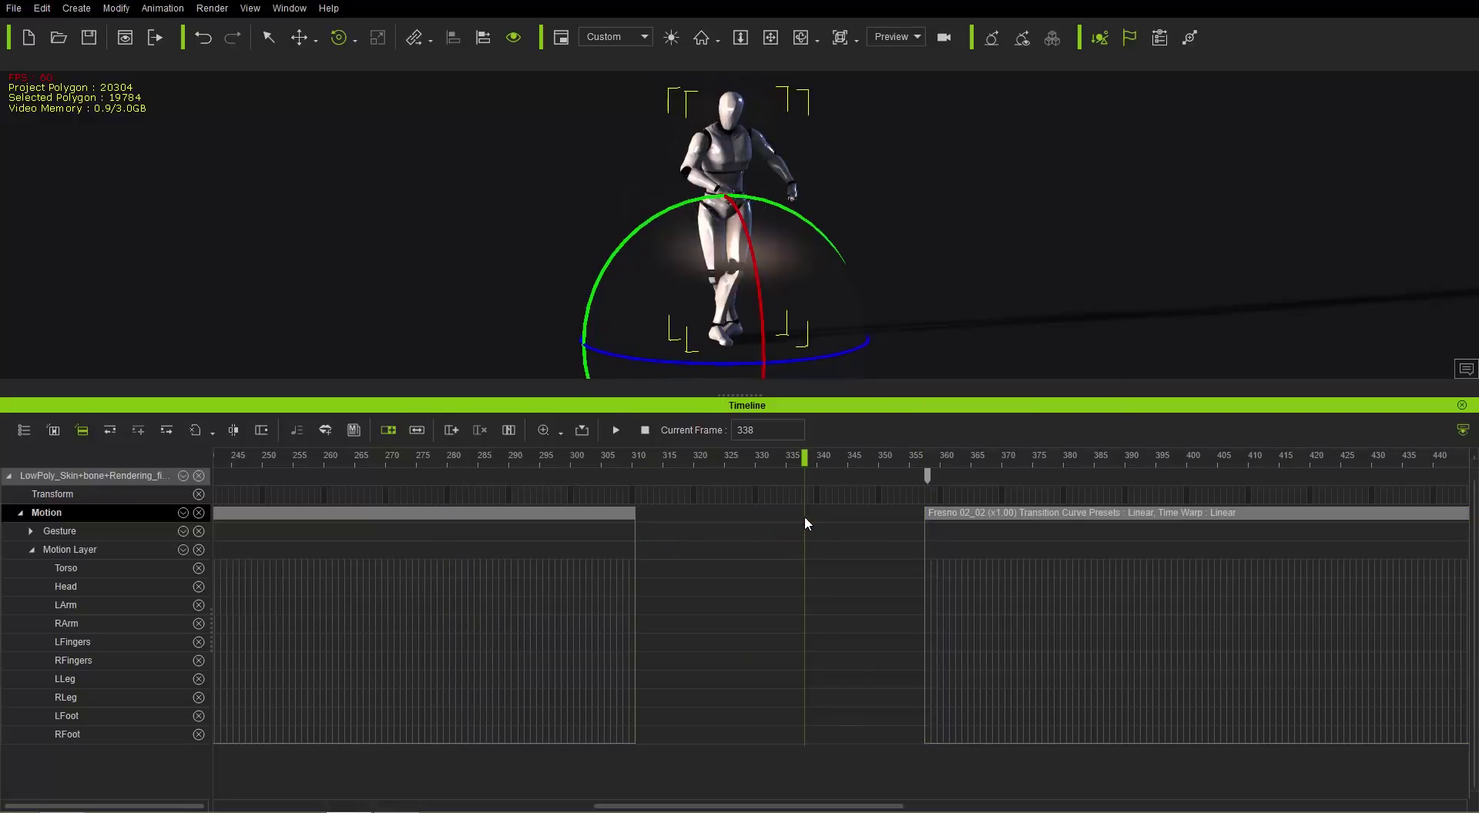
Step: Move the remaining Fresno 02_02 clip back against the end of the preceding clip and scrub through their transition
left_click_drag(1047, 515, 498, 518)
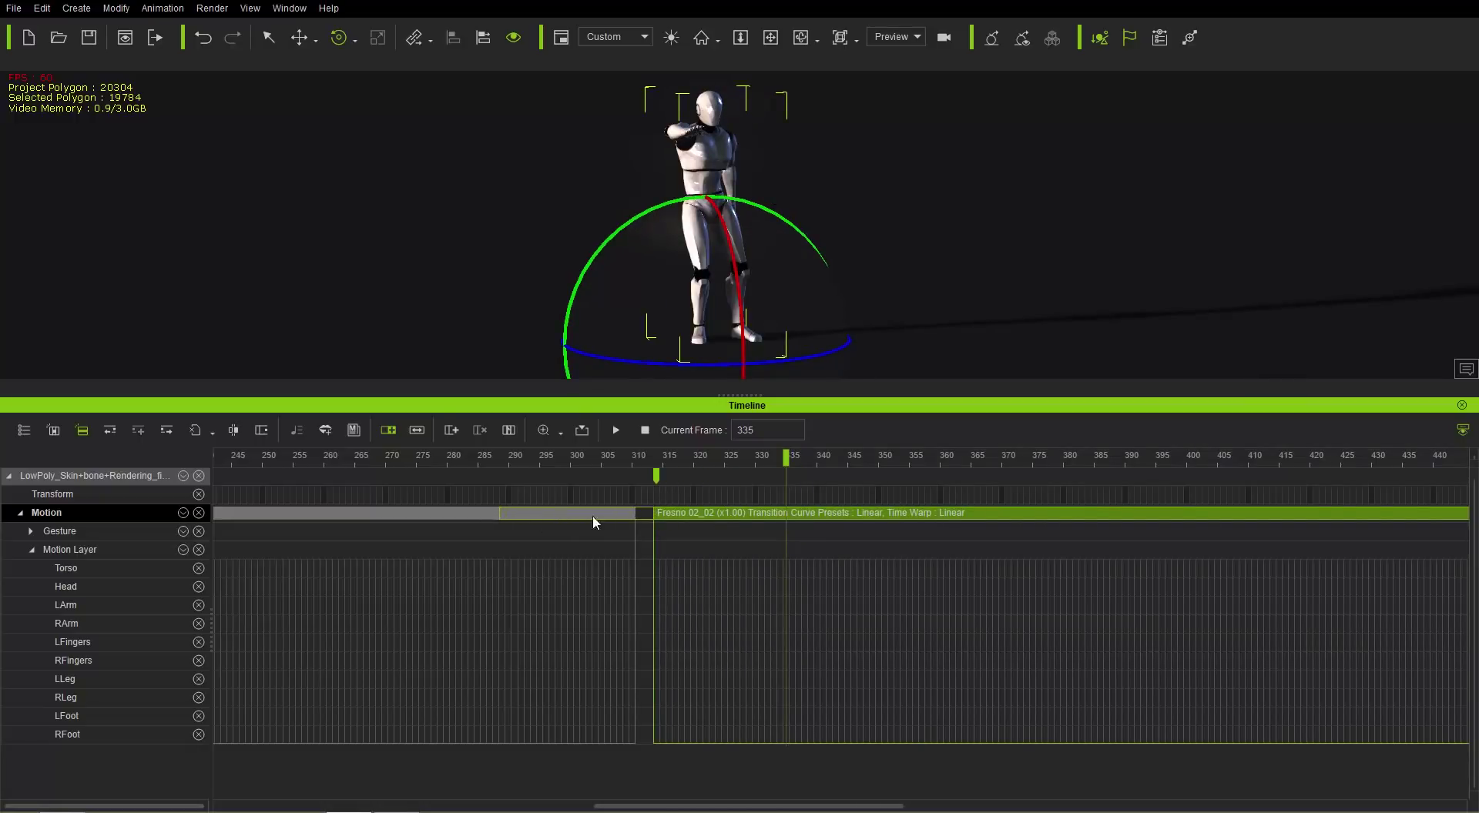
left_click_drag(750, 518, 733, 516)
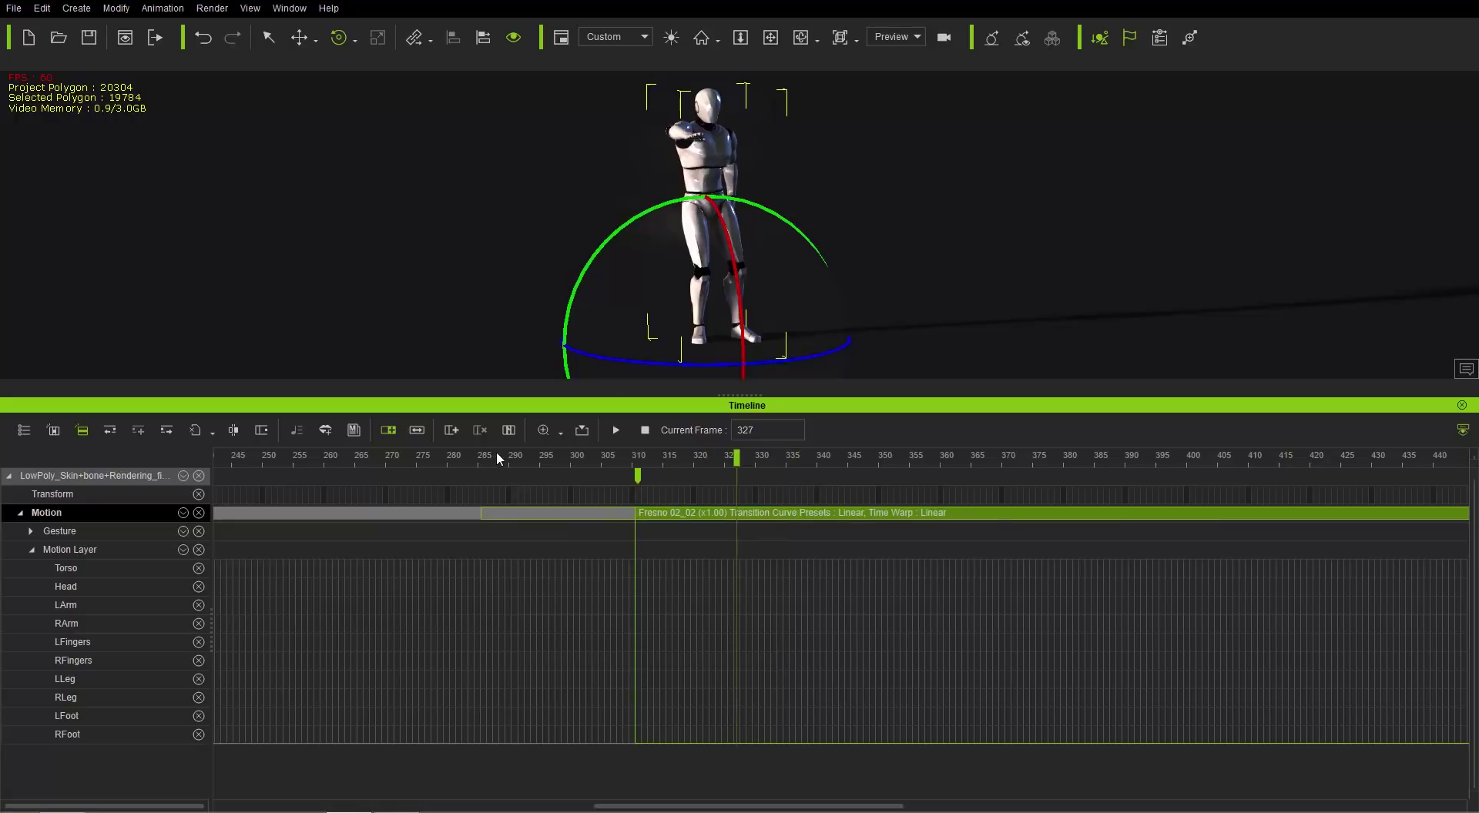
left_click_drag(496, 455, 614, 475)
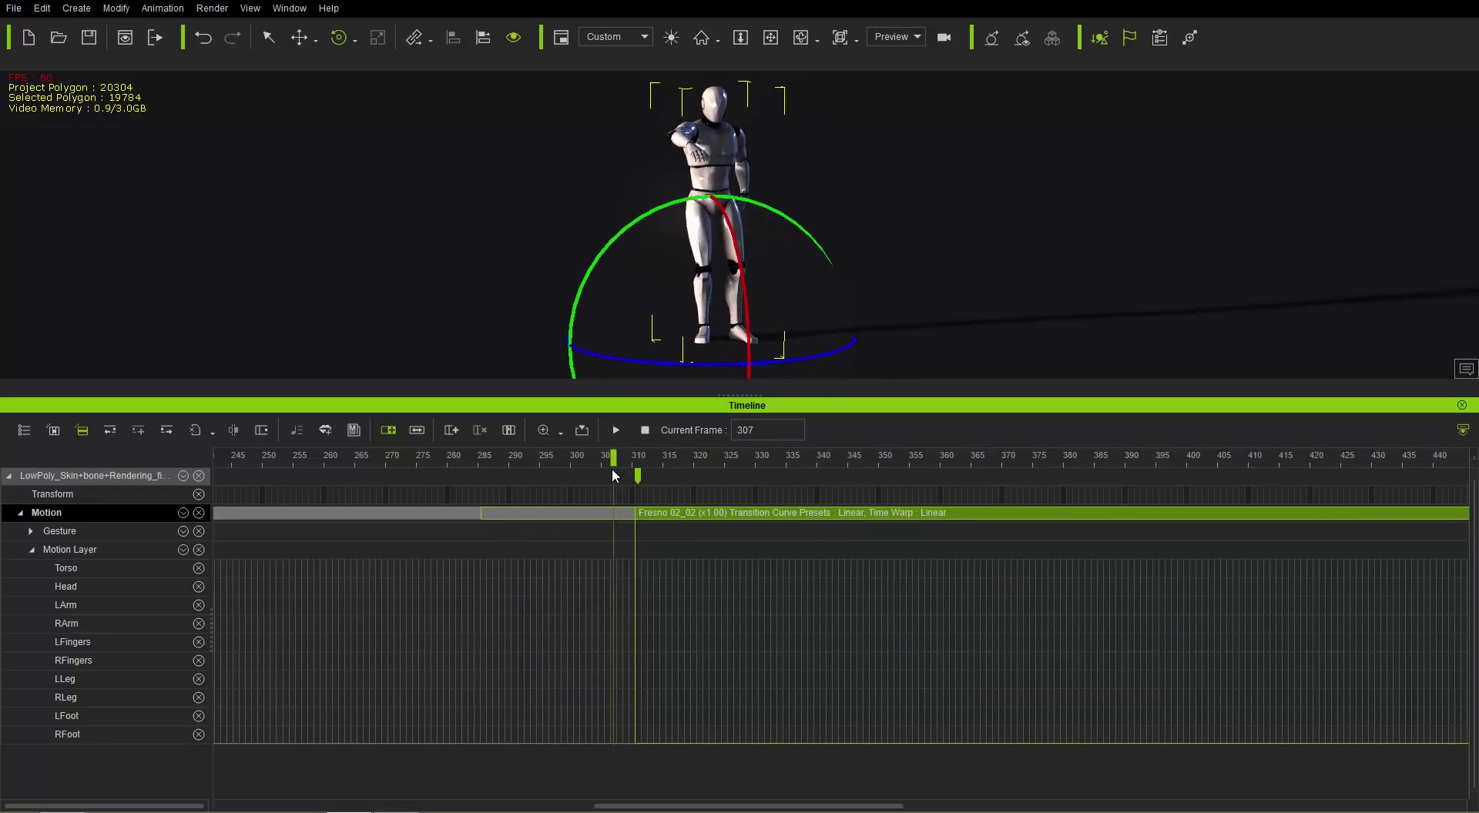
Step: Try to add a right arm motion layer key at frame 307 and lower the raised arm by rotating the right shoulder
double_click(612, 626)
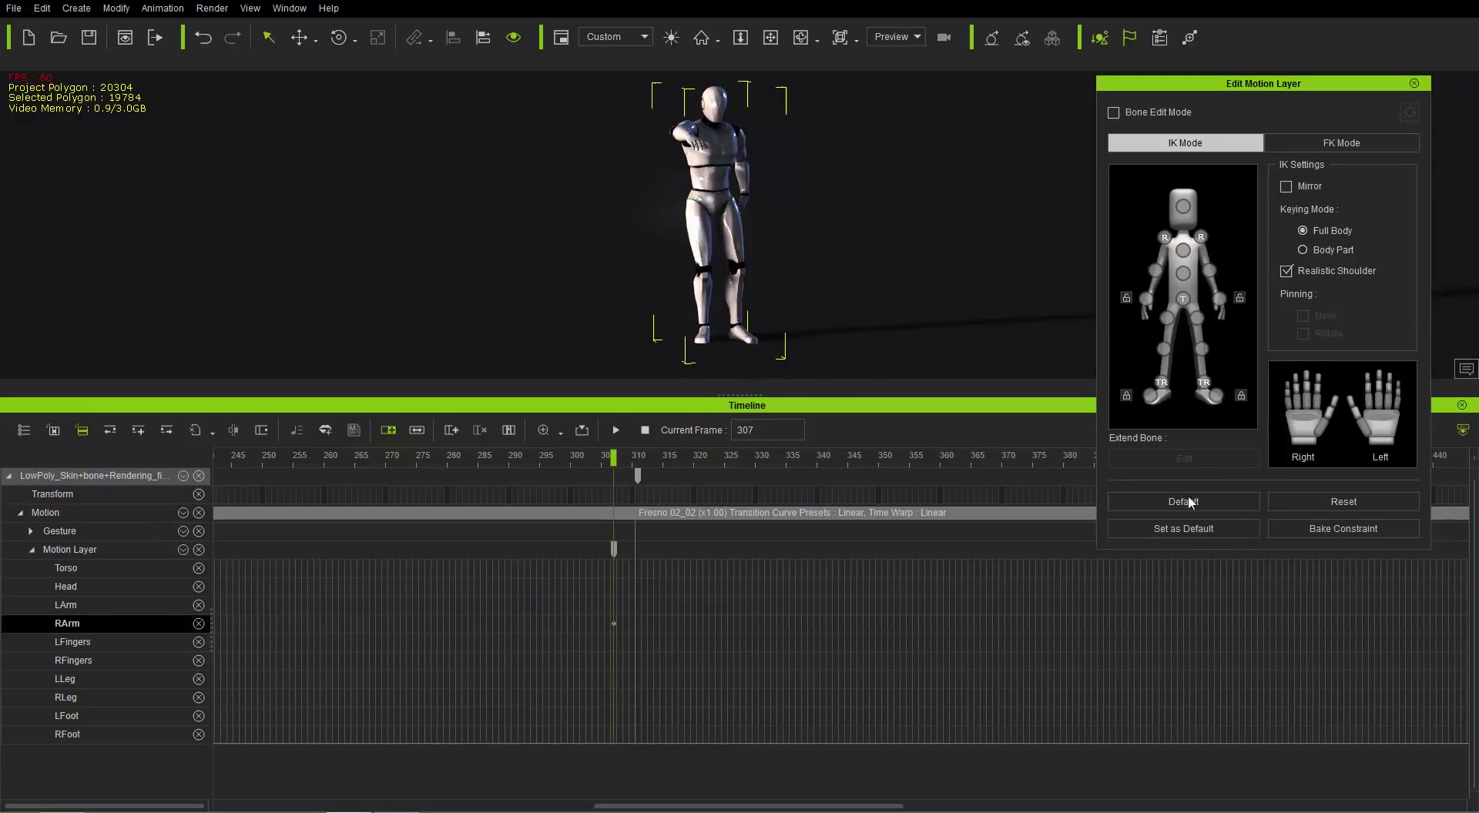
left_click(1165, 236)
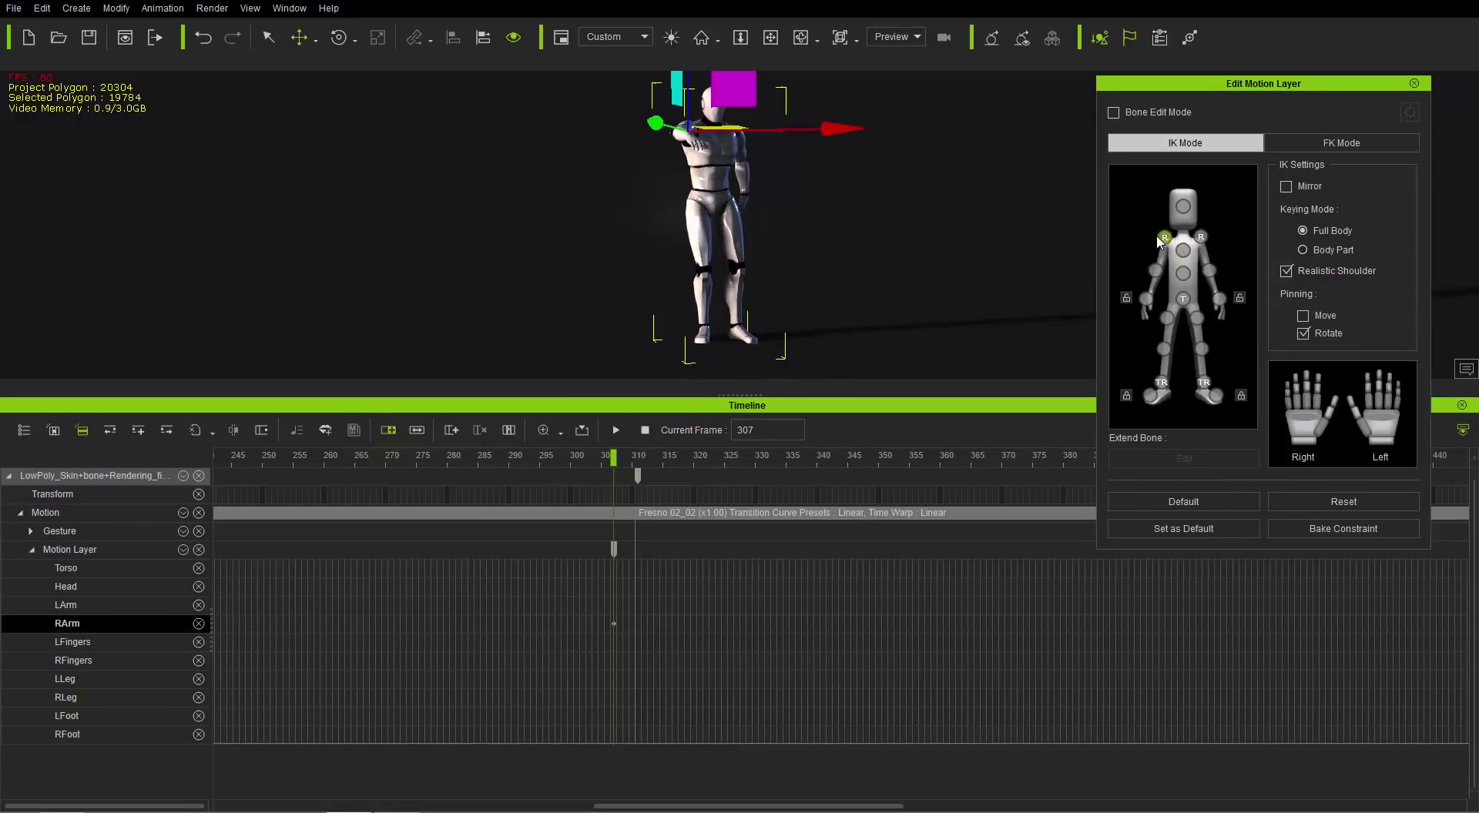
key("e")
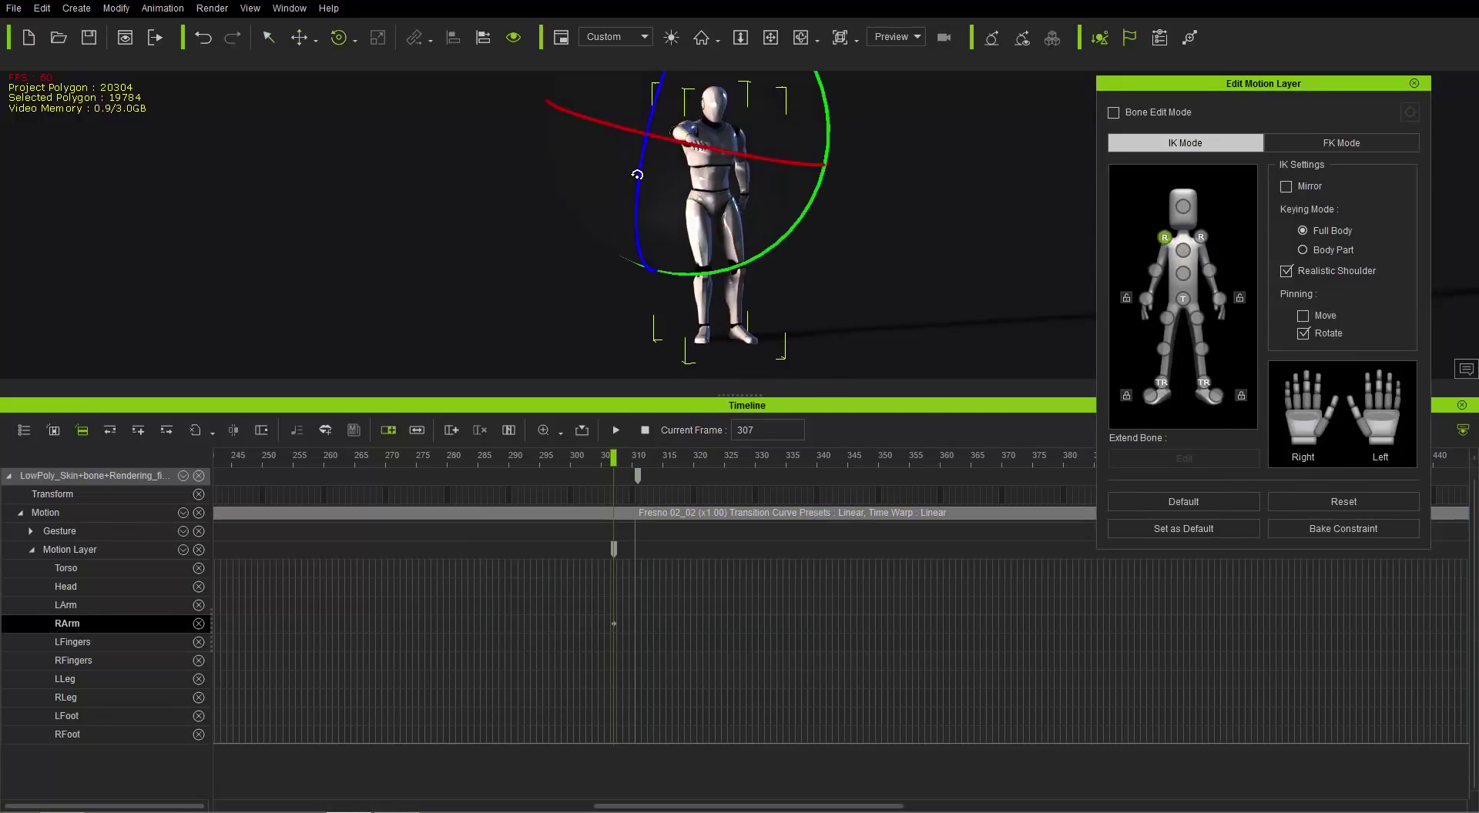
left_click_drag(646, 168, 637, 202)
key("ctrl+z")
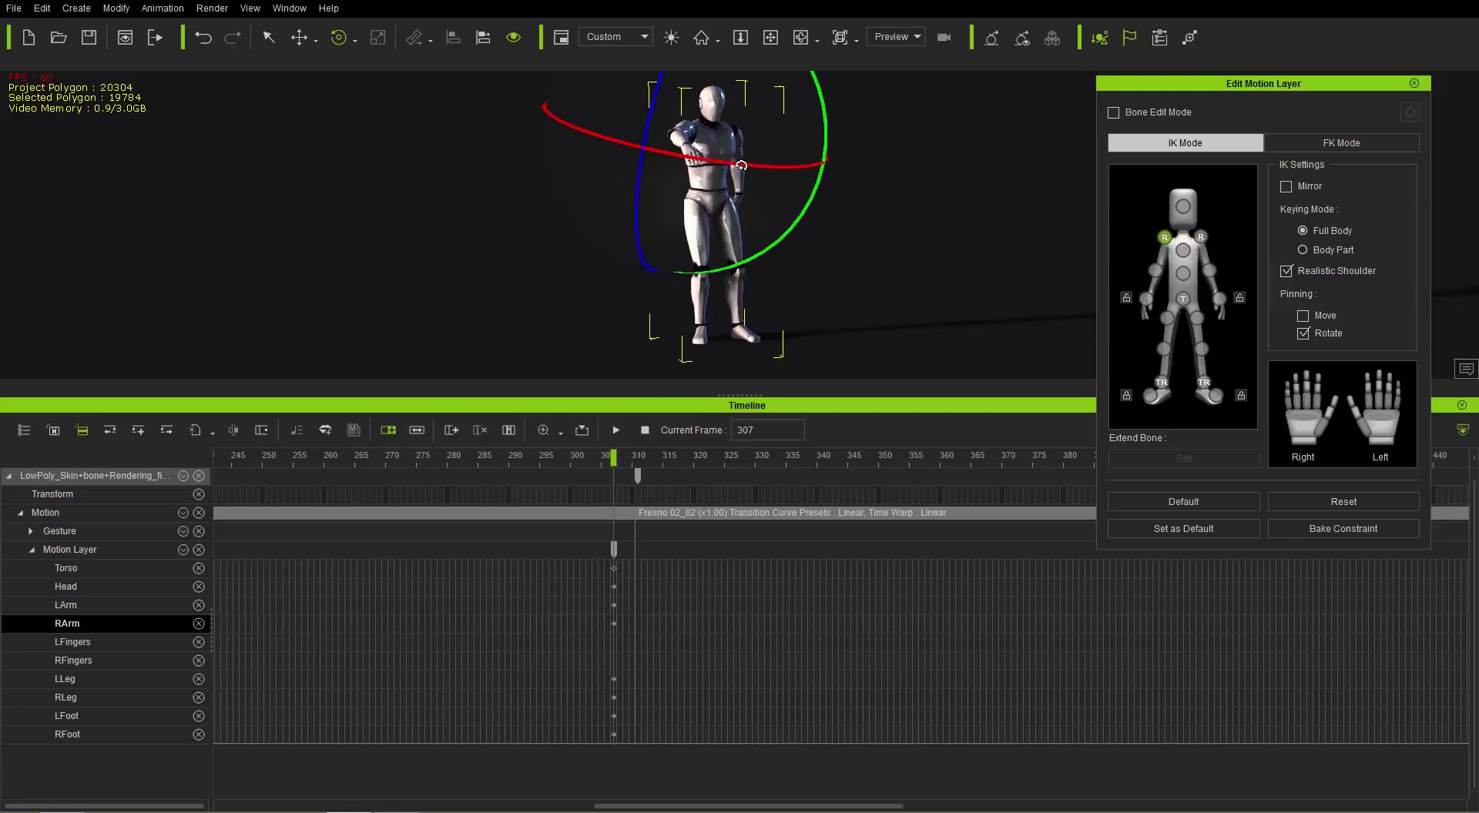
left_click_drag(717, 171, 622, 219)
key("ctrl+z")
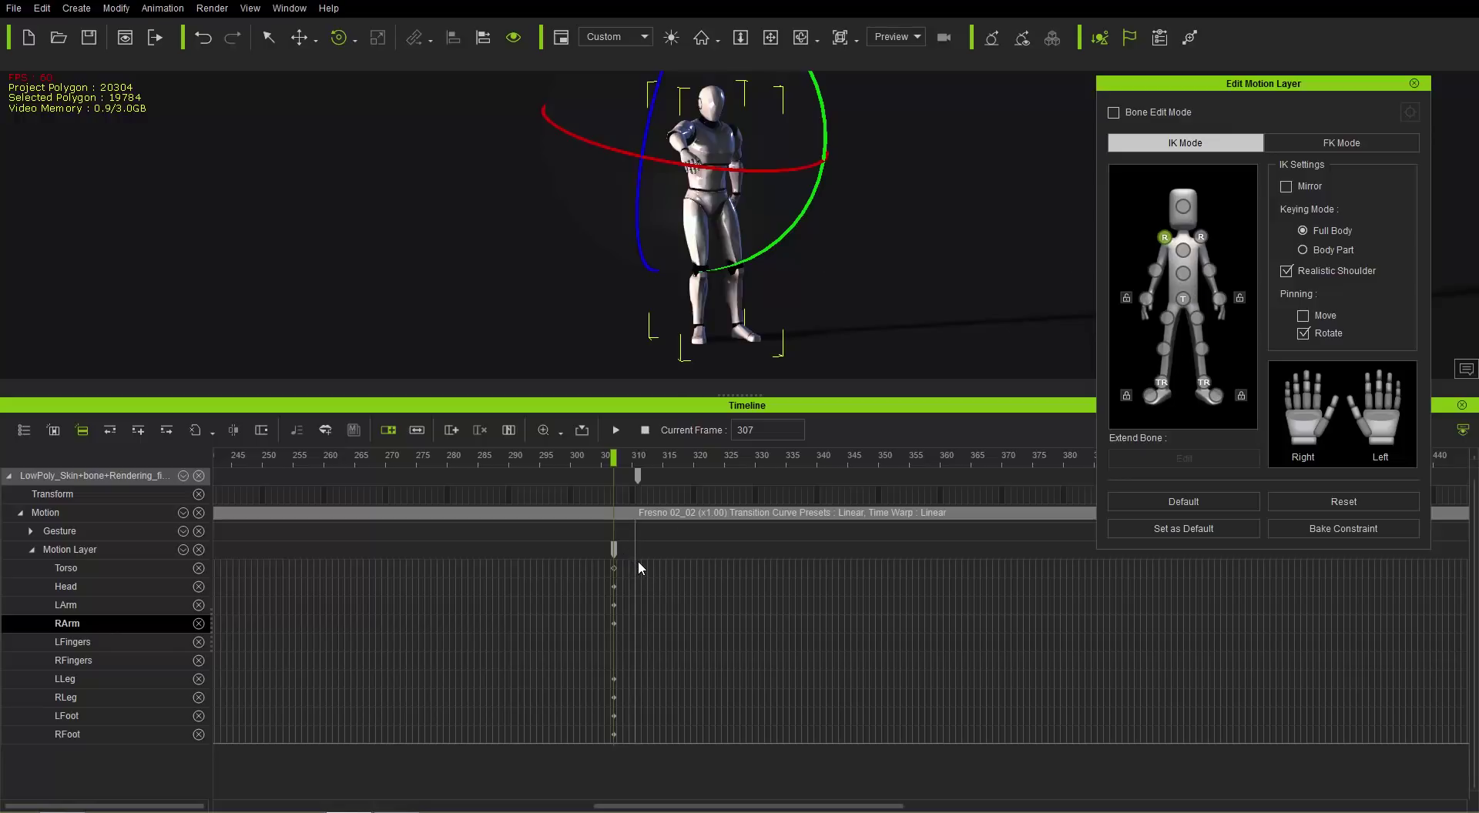
Step: Undo the shoulder rotation edits and the right arm motion layer key at frame 307
key("ctrl+z")
key("ctrl+z")
key("ctrl+z")
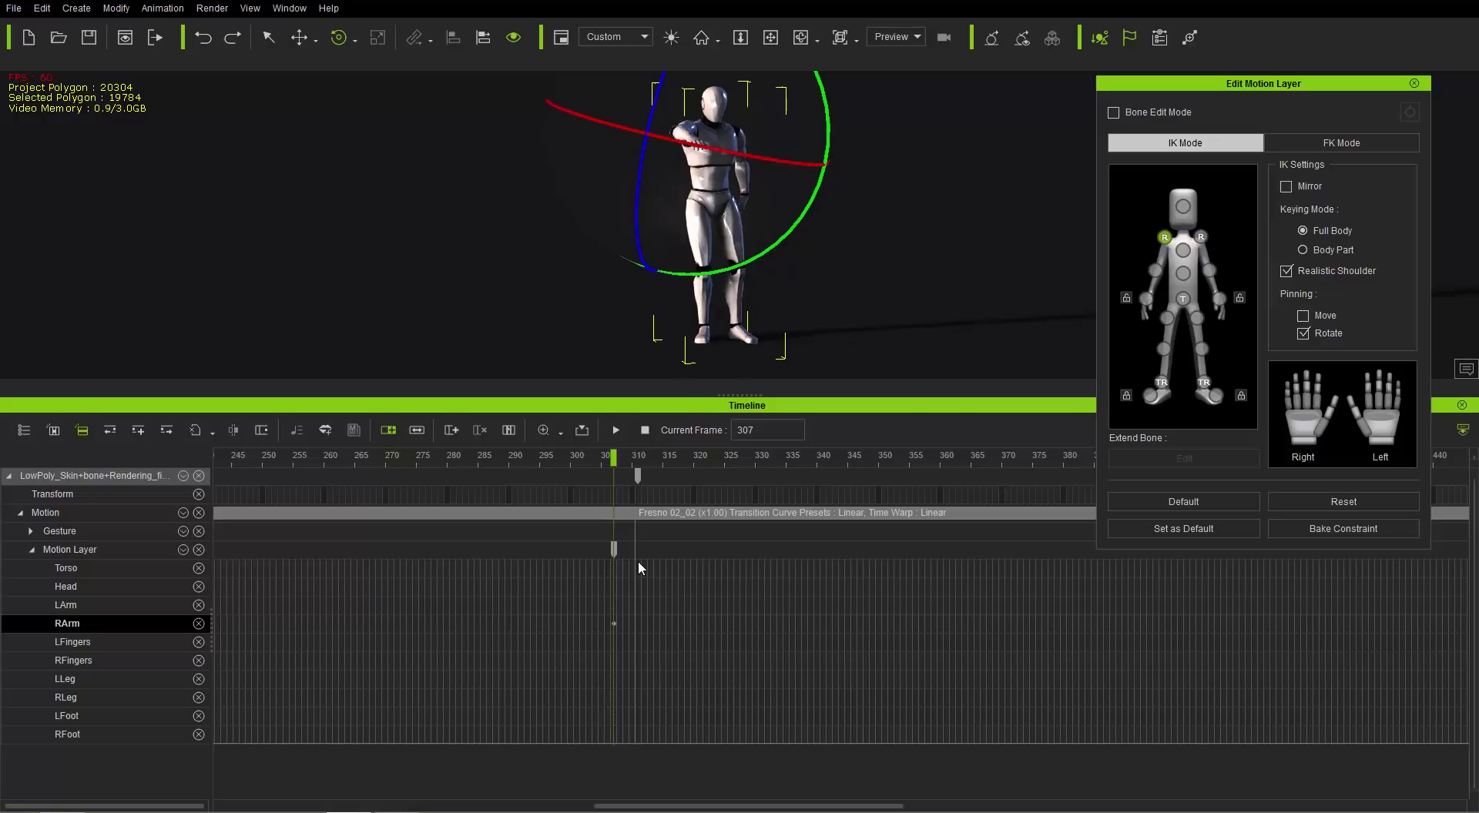
key("ctrl+z")
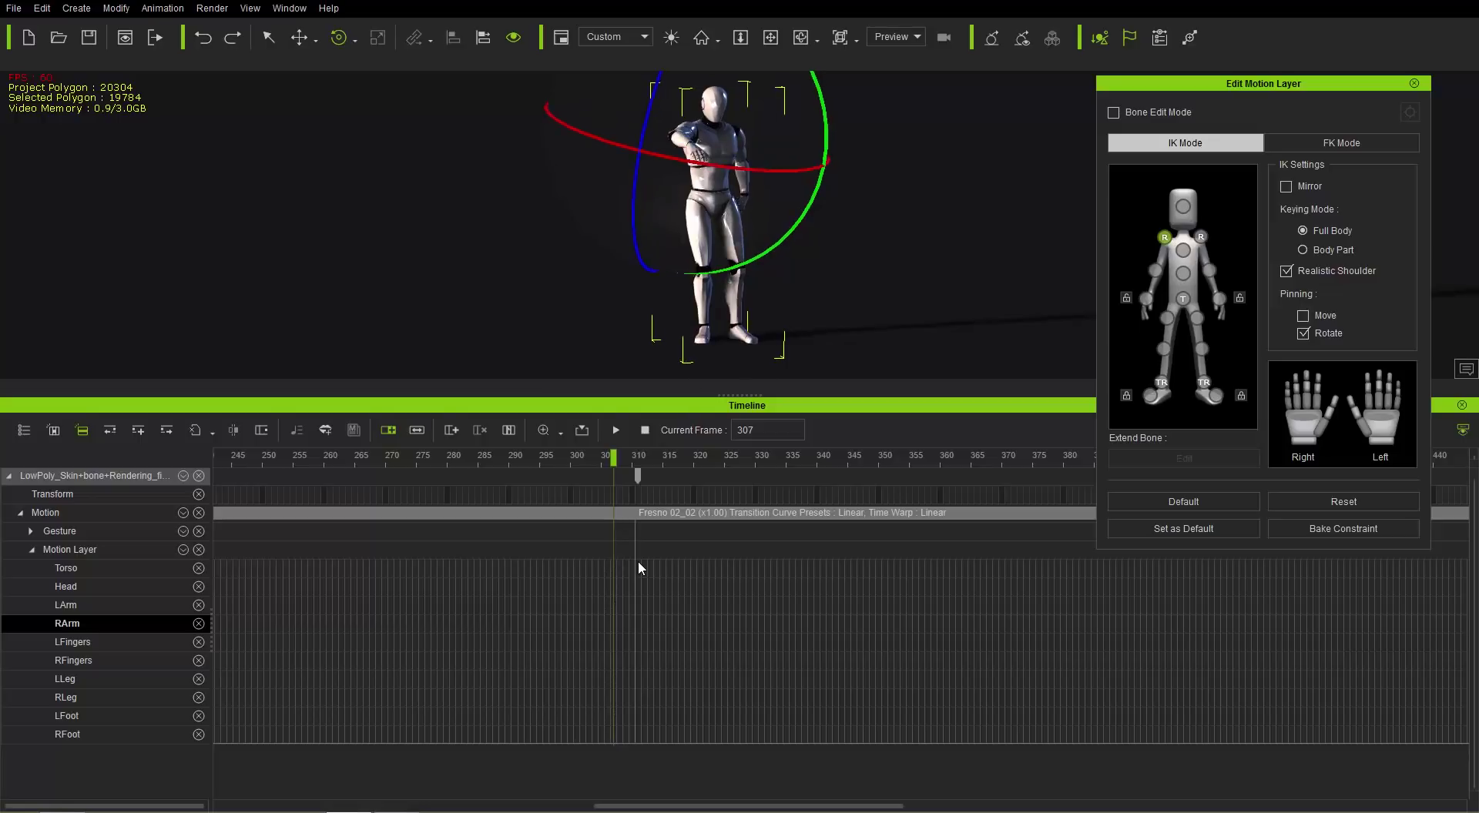
Step: Create a transition clip from the transition range in front of the Fresno 02_02 clip
left_click(700, 514)
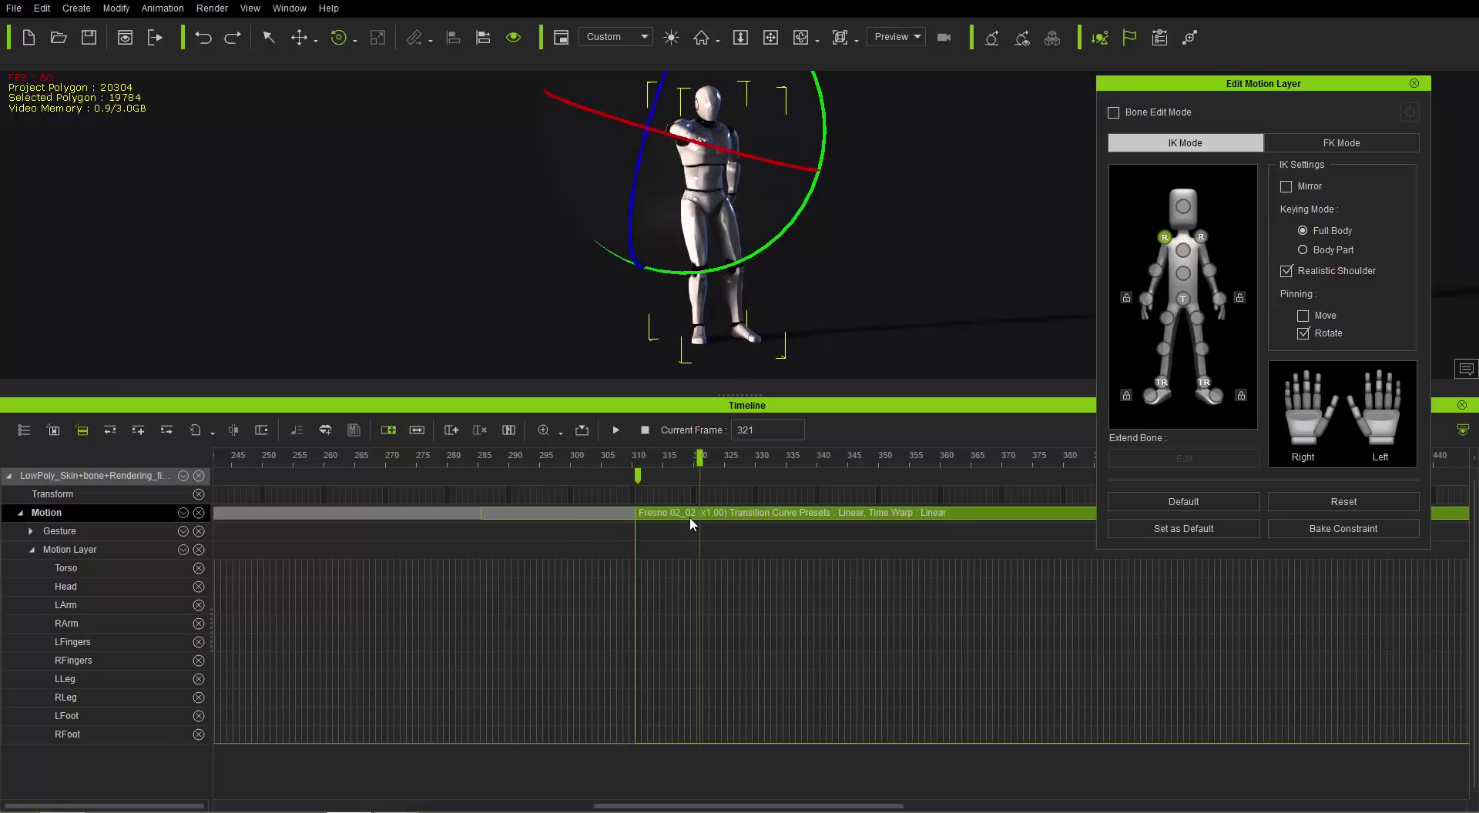
right_click(566, 515)
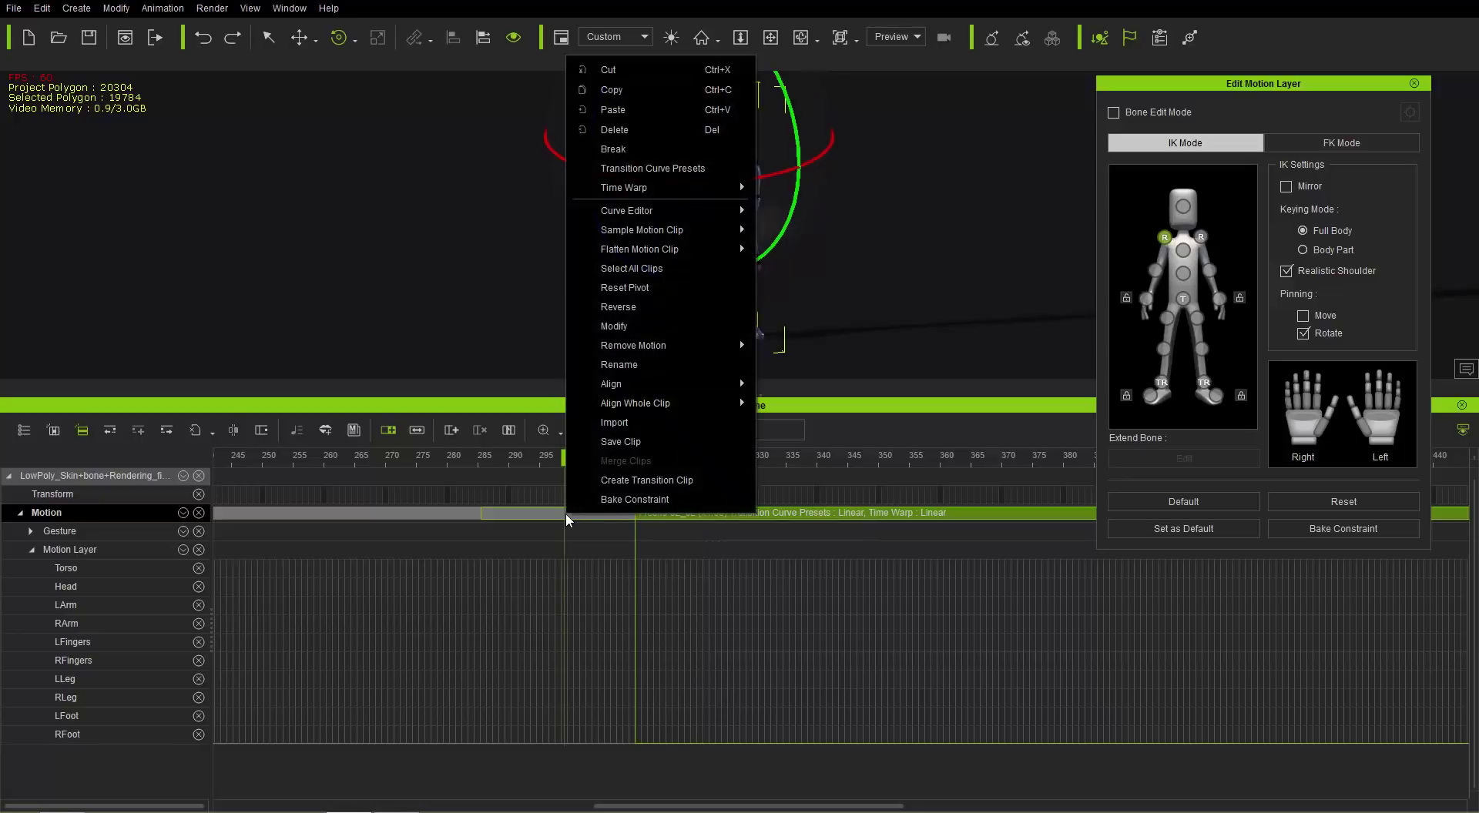
left_click(663, 480)
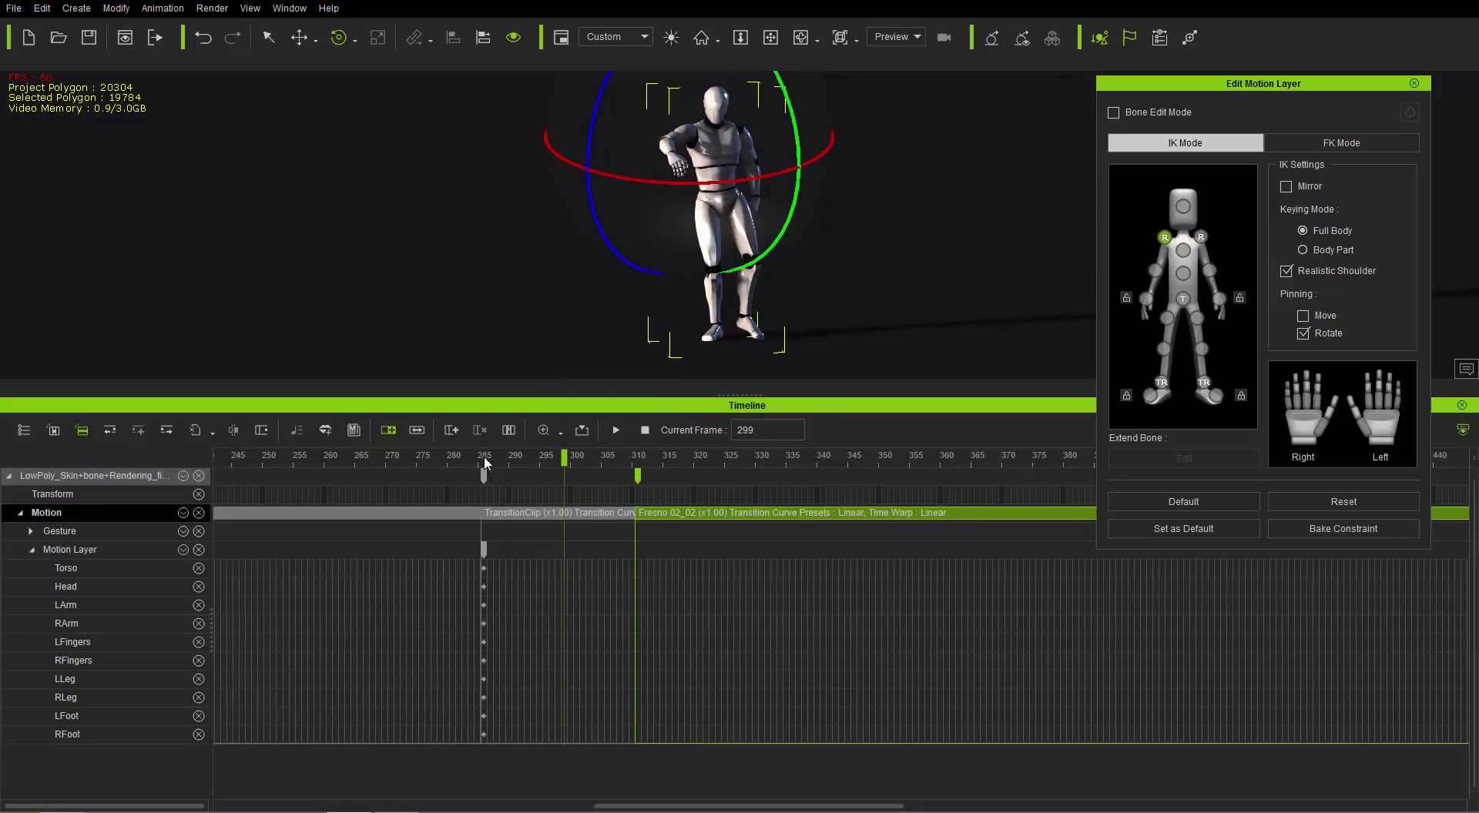
Step: Rotate the right shoulder at frame 304 inside the transition clip to lower the raised arm, and scrub back through the clip
left_click_drag(484, 460, 596, 465)
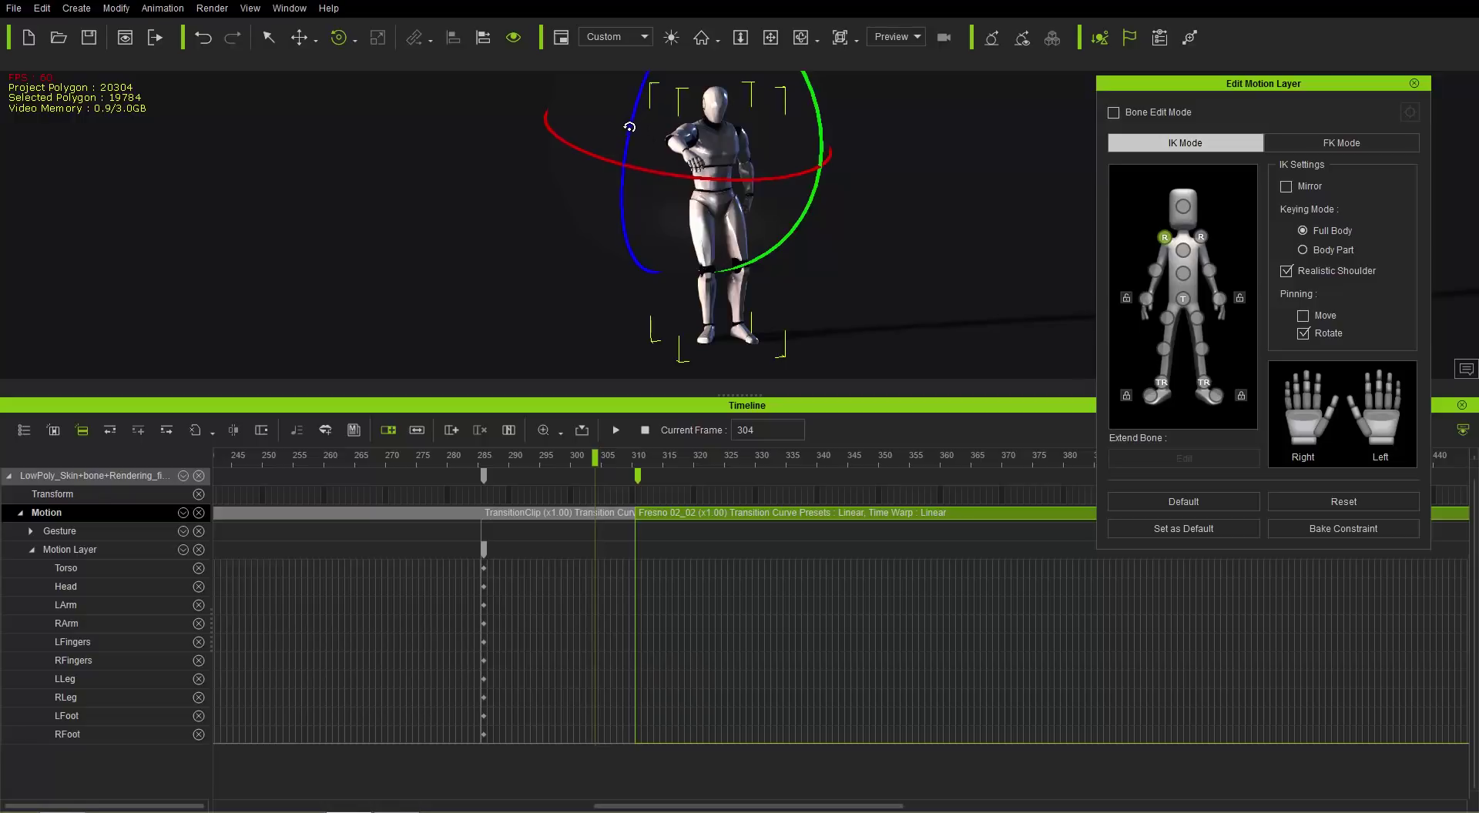
left_click_drag(630, 123, 624, 147)
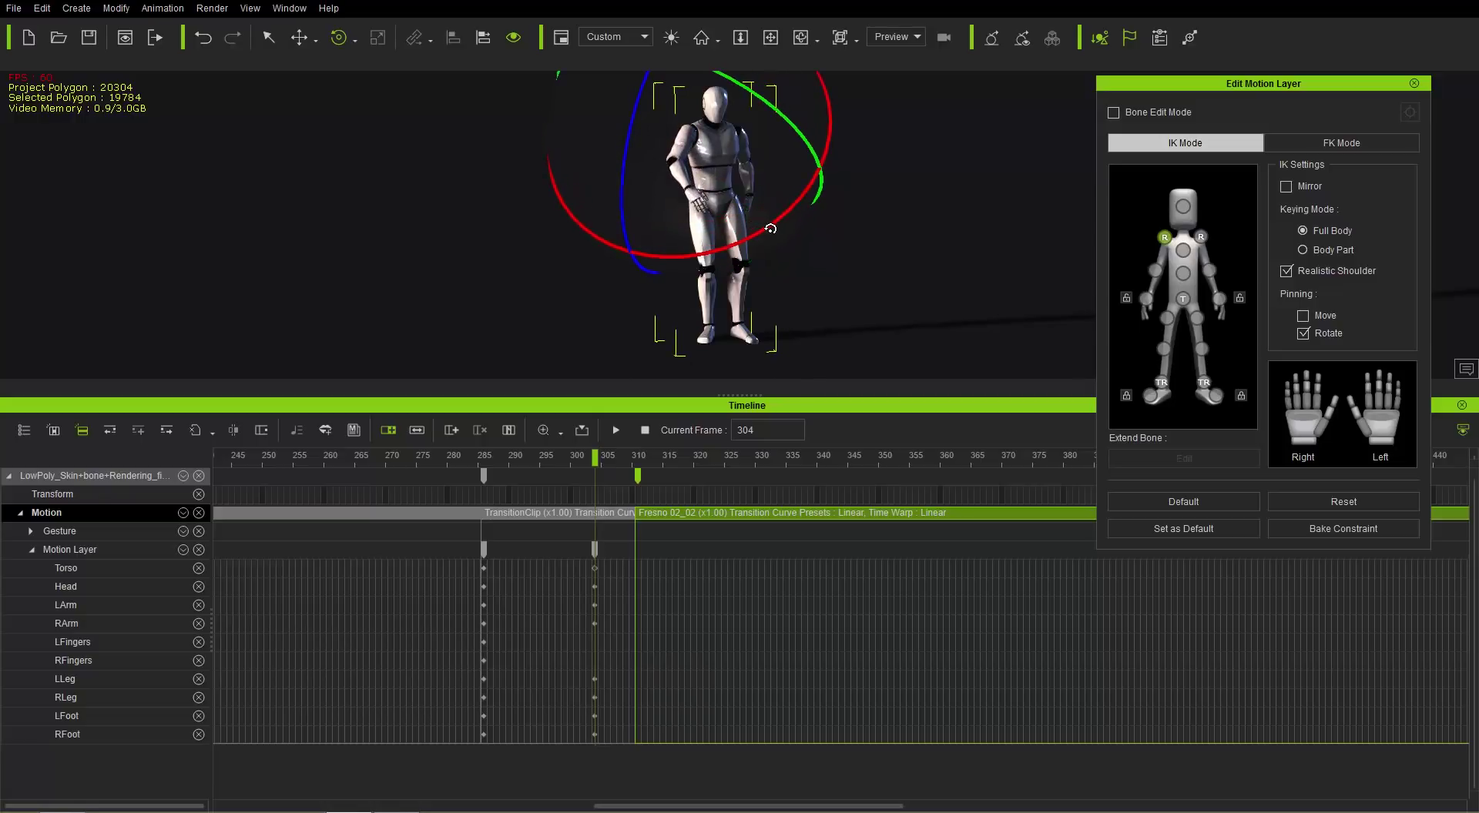
left_click_drag(766, 231, 763, 240)
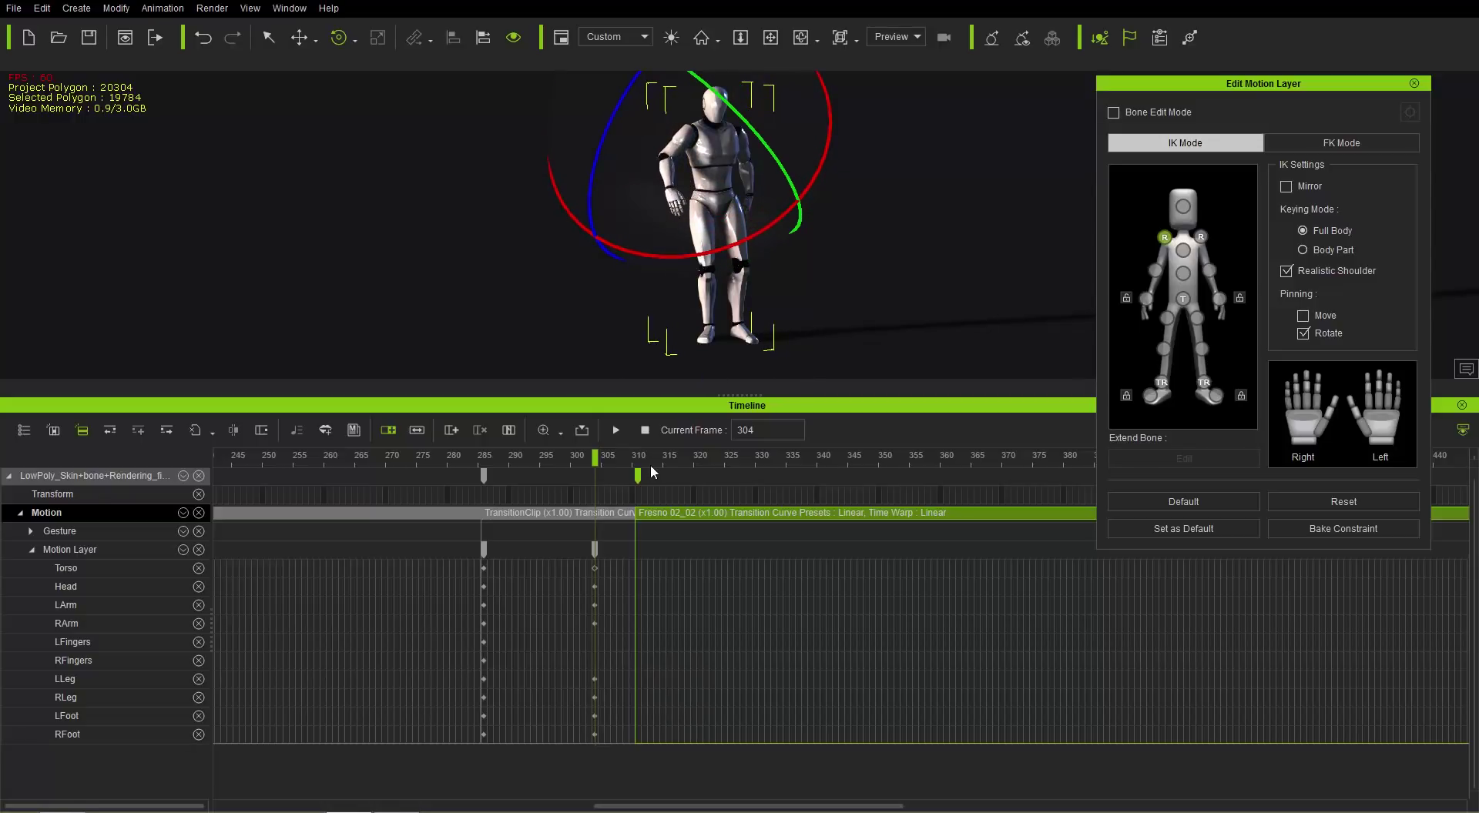
left_click_drag(590, 462, 455, 488)
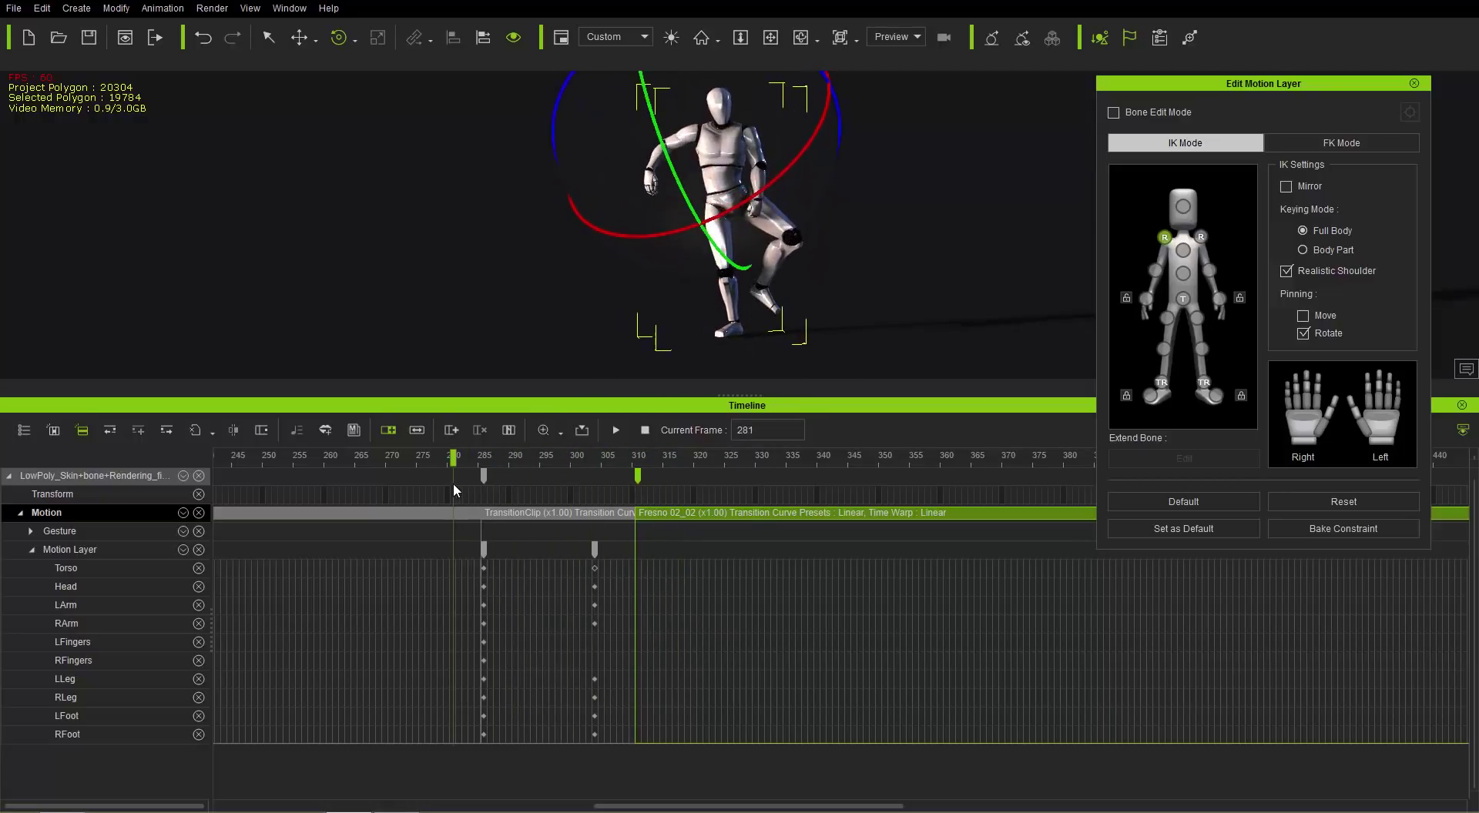